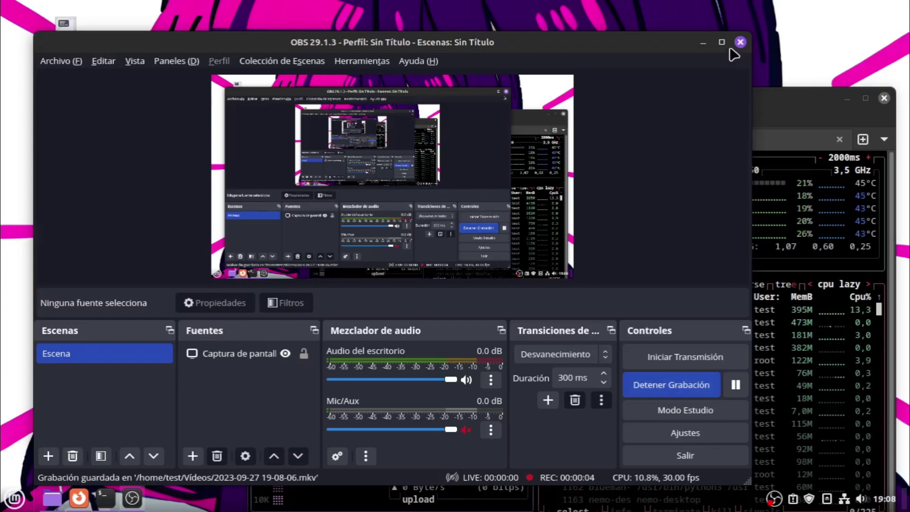
Minimize the OBS window, show the terminal tab with the neofetch output and move the terminal toward the middle of the desktop
{"action": "left_click", "coordinate": [698, 43]}
{"action": "left_click", "coordinate": [401, 137]}
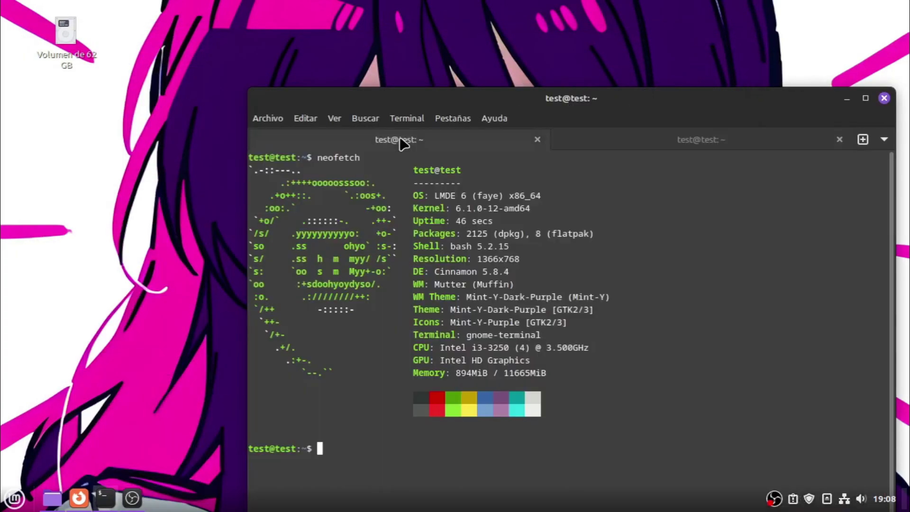
{"action": "left_click_drag", "start_coordinate": [575, 98], "coordinate": [467, 46]}
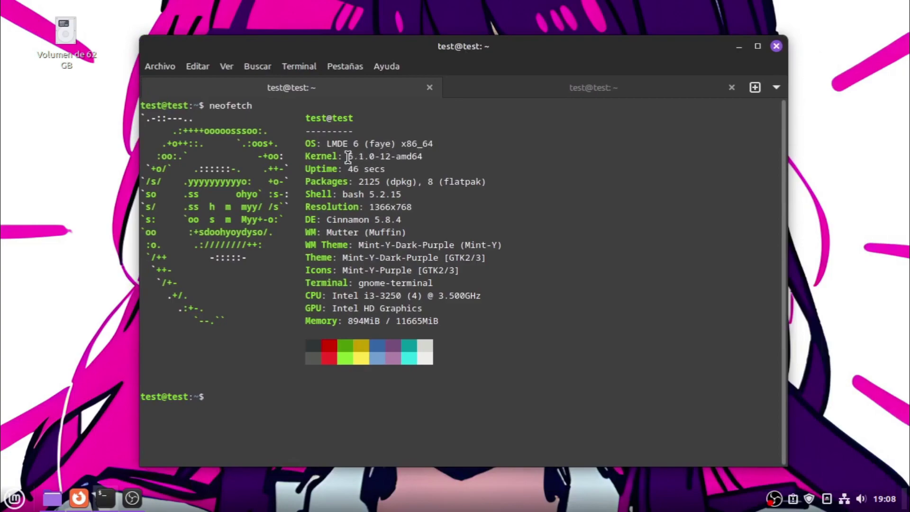
Examine the kernel, desktop environment, CPU and memory details in the neofetch output
{"action": "left_click_drag", "start_coordinate": [346, 156], "coordinate": [420, 167]}
{"action": "left_click_drag", "start_coordinate": [407, 220], "coordinate": [370, 217]}
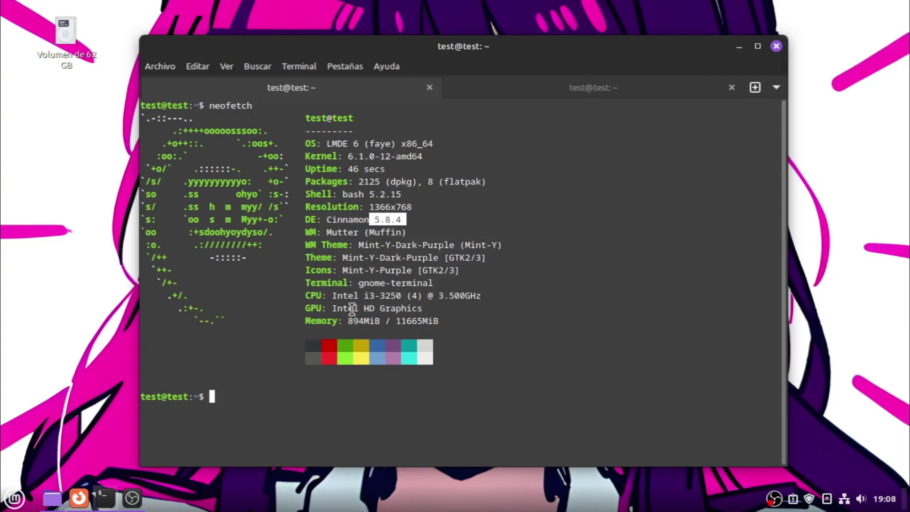
{"action": "left_click_drag", "start_coordinate": [369, 296], "coordinate": [492, 296]}
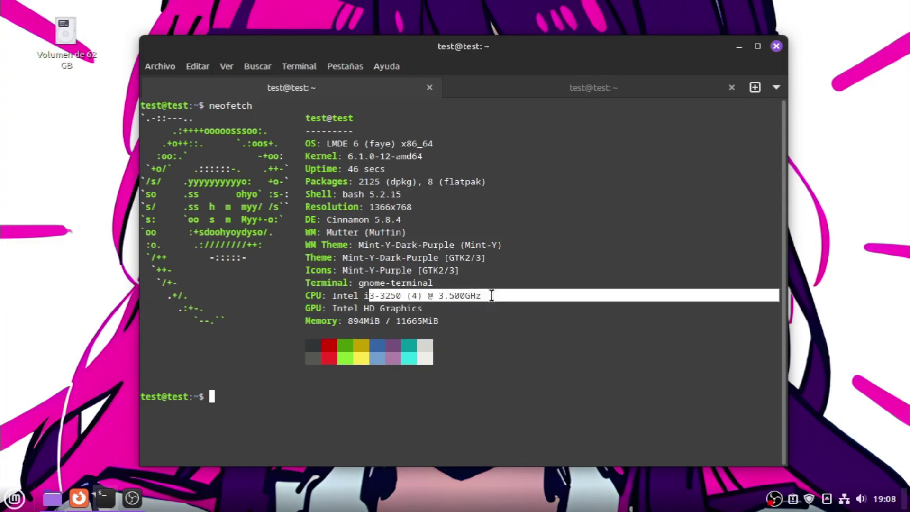
{"action": "left_click_drag", "start_coordinate": [349, 321], "coordinate": [430, 322]}
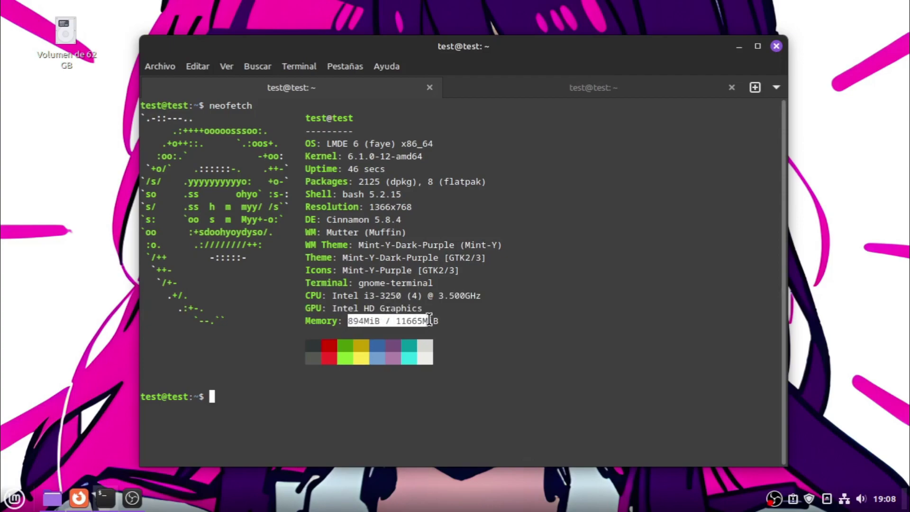
{"action": "left_click", "coordinate": [481, 306]}
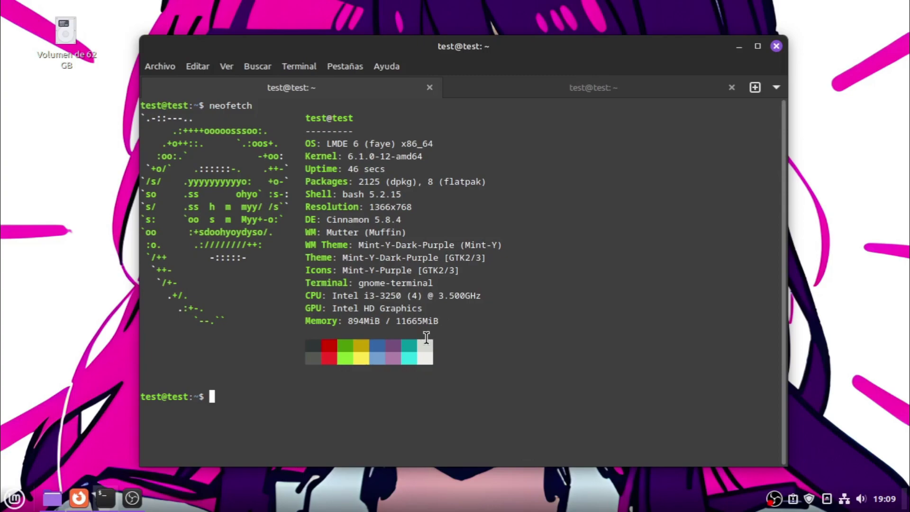
Review the memory and CPU usage in the terminal's btop tab and minimize the terminal
{"action": "left_click", "coordinate": [571, 87]}
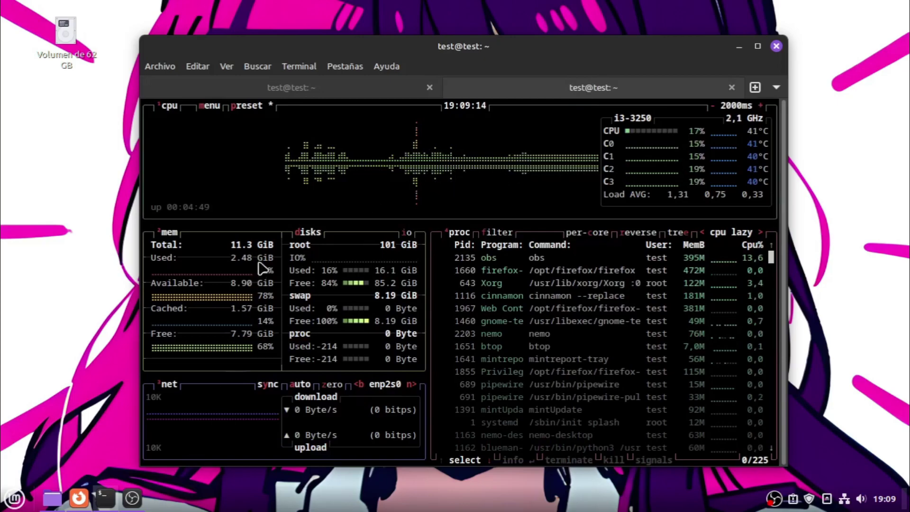
{"action": "mouse_move", "coordinate": [78, 498]}
{"action": "mouse_move", "coordinate": [89, 438]}
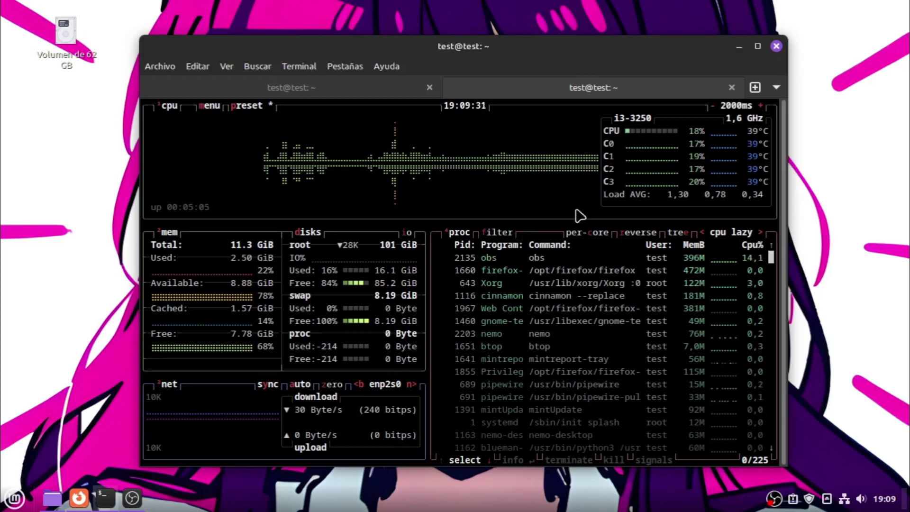
{"action": "left_click", "coordinate": [739, 46]}
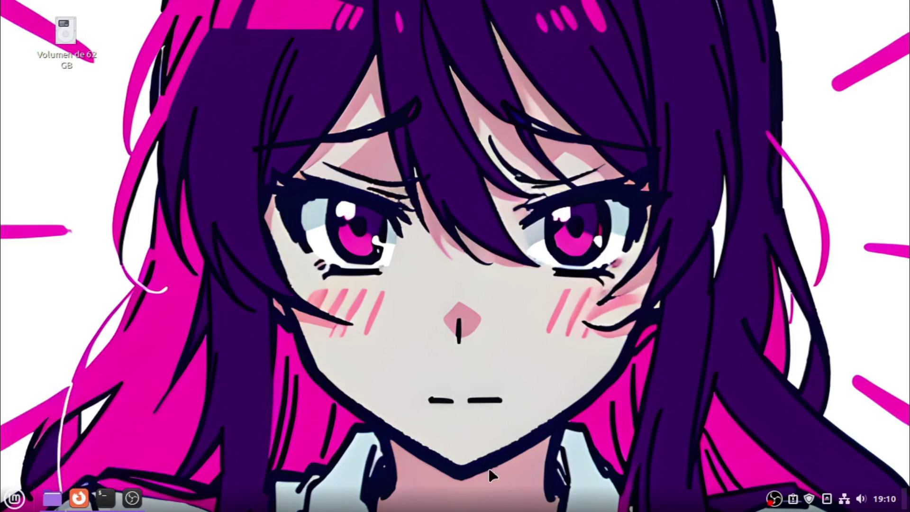
Switch to Firefox and read the expert-mode installer instructions in the LMDE 6 release notes
{"action": "left_click", "coordinate": [79, 498]}
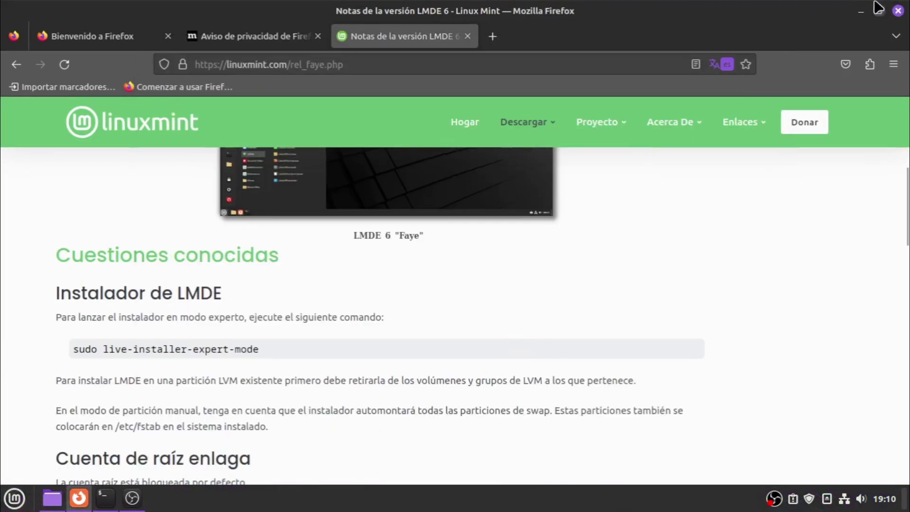
{"action": "left_click", "coordinate": [861, 11]}
{"action": "mouse_move", "coordinate": [115, 459]}
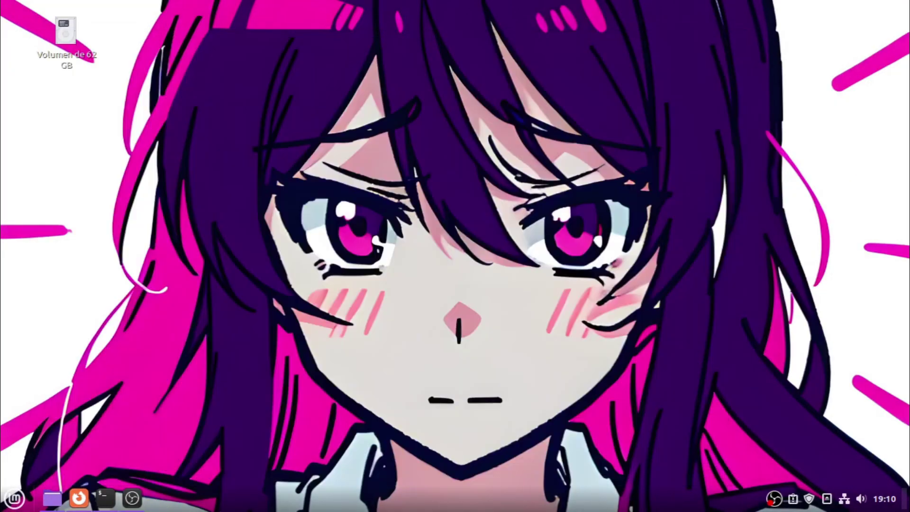
{"action": "left_click", "coordinate": [78, 497]}
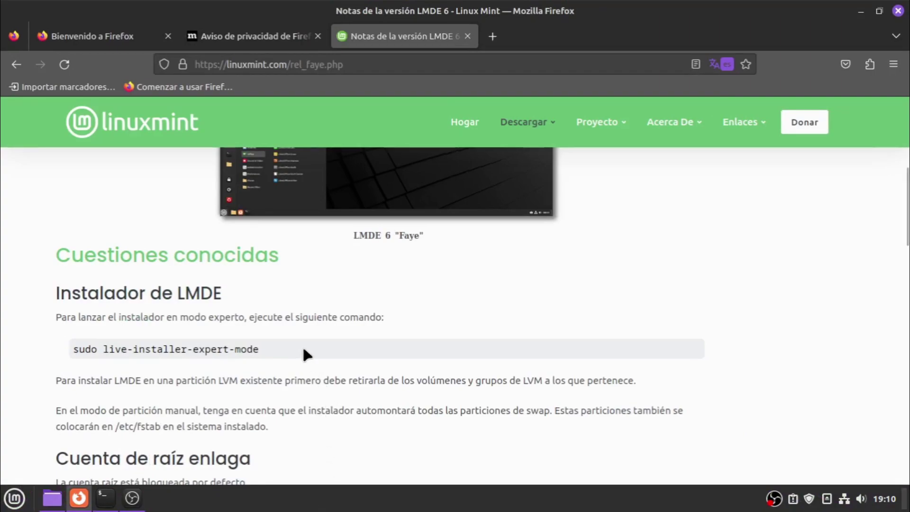
{"action": "scroll", "coordinate": [303, 350], "scroll_direction": "down", "scroll_amount": 3}
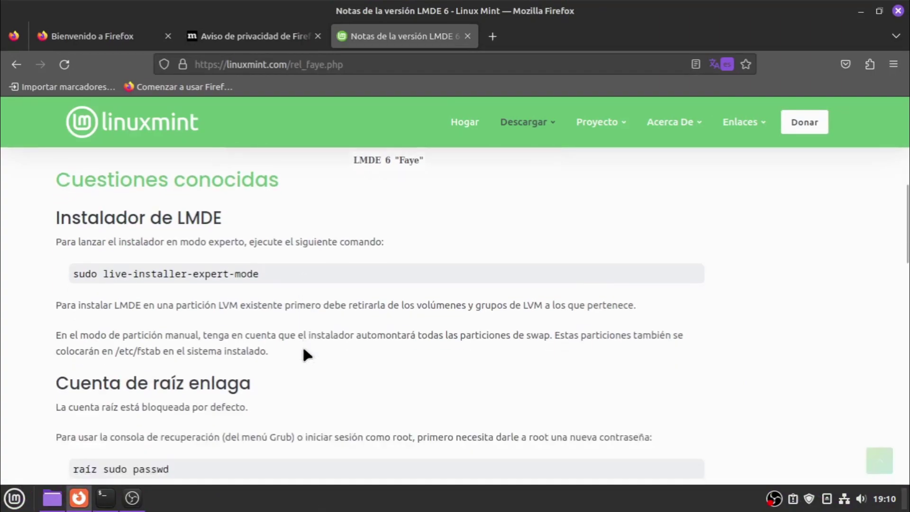
{"action": "scroll", "coordinate": [303, 349], "scroll_direction": "up", "scroll_amount": 1}
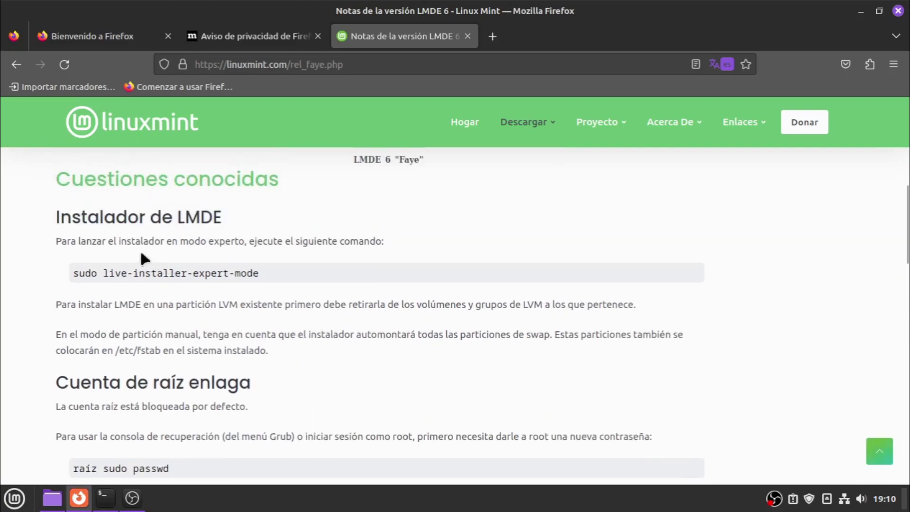
{"action": "left_click_drag", "start_coordinate": [118, 241], "coordinate": [350, 240]}
Read the release notes section on the locked root account and the command for giving root a new password
{"action": "scroll", "coordinate": [266, 313], "scroll_direction": "down", "scroll_amount": 3}
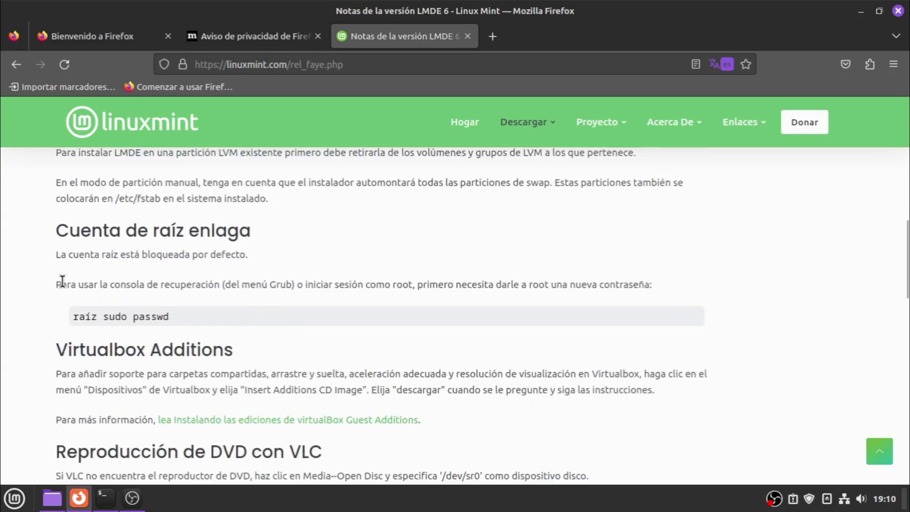
{"action": "left_click_drag", "start_coordinate": [57, 283], "coordinate": [226, 279]}
{"action": "left_click", "coordinate": [226, 281]}
{"action": "left_click_drag", "start_coordinate": [240, 284], "coordinate": [623, 283]}
{"action": "left_click_drag", "start_coordinate": [198, 315], "coordinate": [75, 316]}
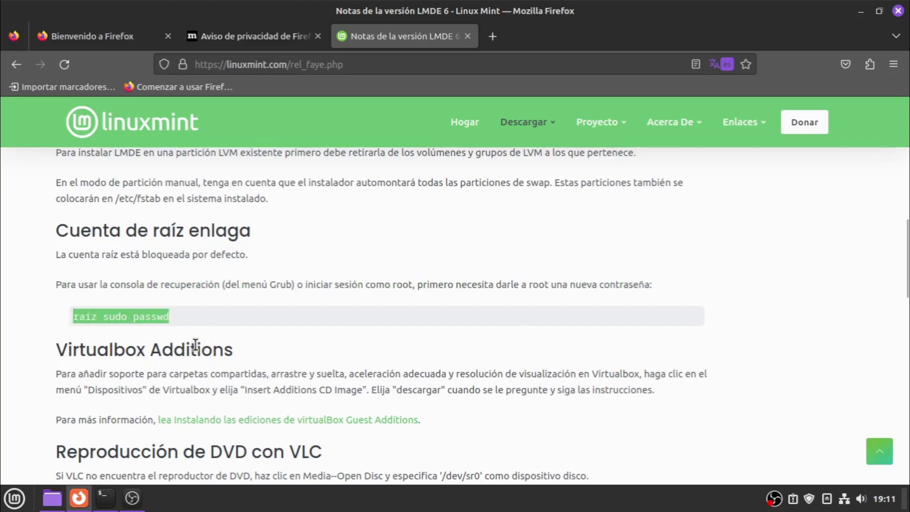
{"action": "scroll", "coordinate": [196, 351], "scroll_direction": "down", "scroll_amount": 5}
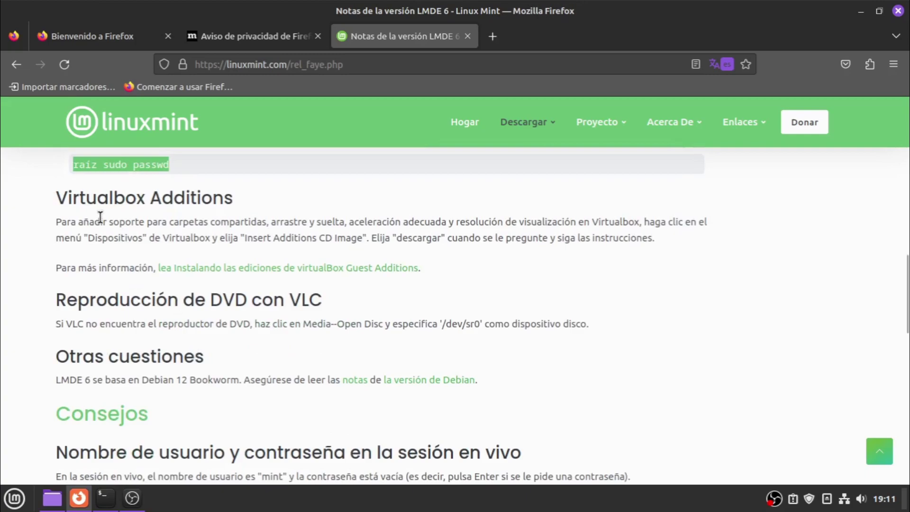
{"action": "left_click", "coordinate": [95, 163]}
{"action": "double_click", "coordinate": [81, 166]}
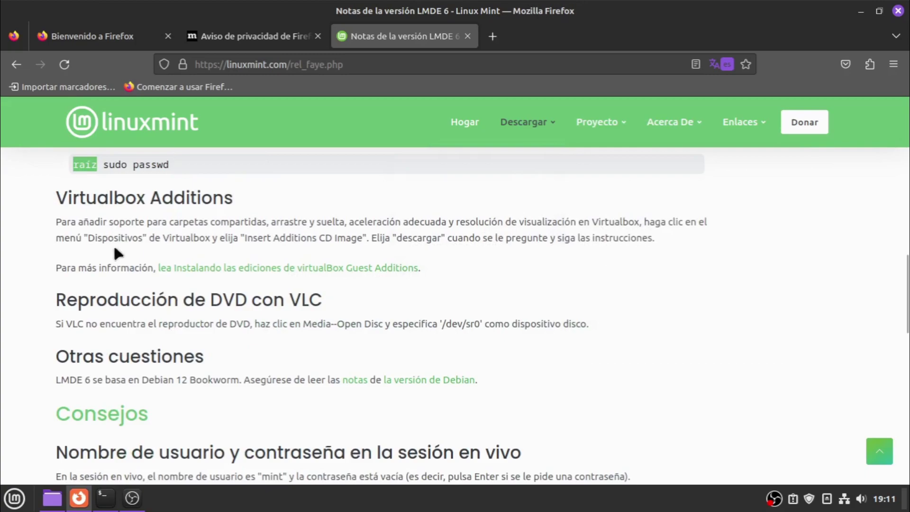
Read the Virtualbox Additions section about shared folders, acceleration and the "Insert Additions CD Image" option
{"action": "left_click_drag", "start_coordinate": [109, 222], "coordinate": [177, 222]}
{"action": "left_click", "coordinate": [178, 223]}
{"action": "left_click_drag", "start_coordinate": [244, 221], "coordinate": [437, 218]}
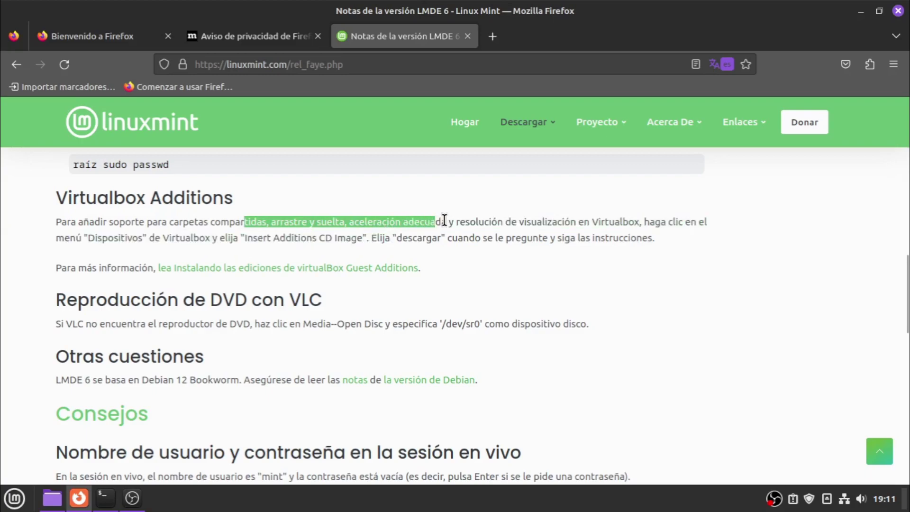
{"action": "left_click", "coordinate": [442, 220]}
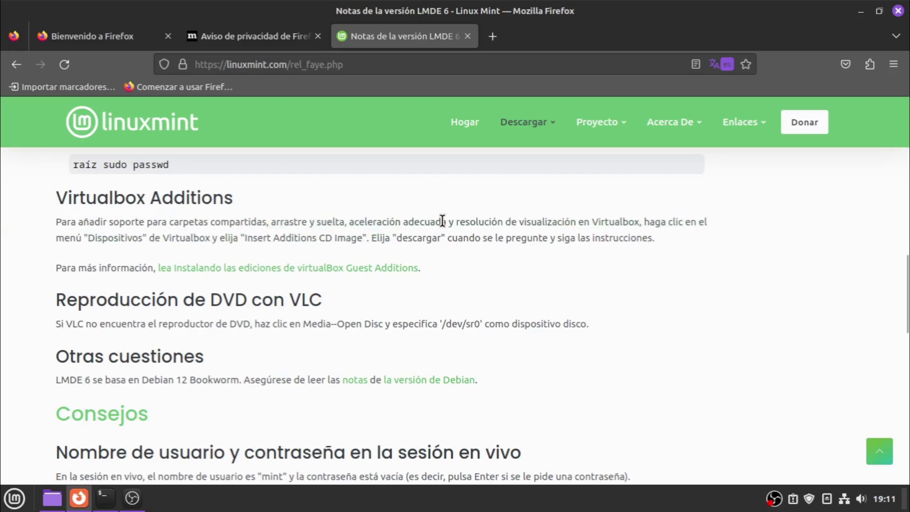
{"action": "left_click_drag", "start_coordinate": [240, 237], "coordinate": [327, 238]}
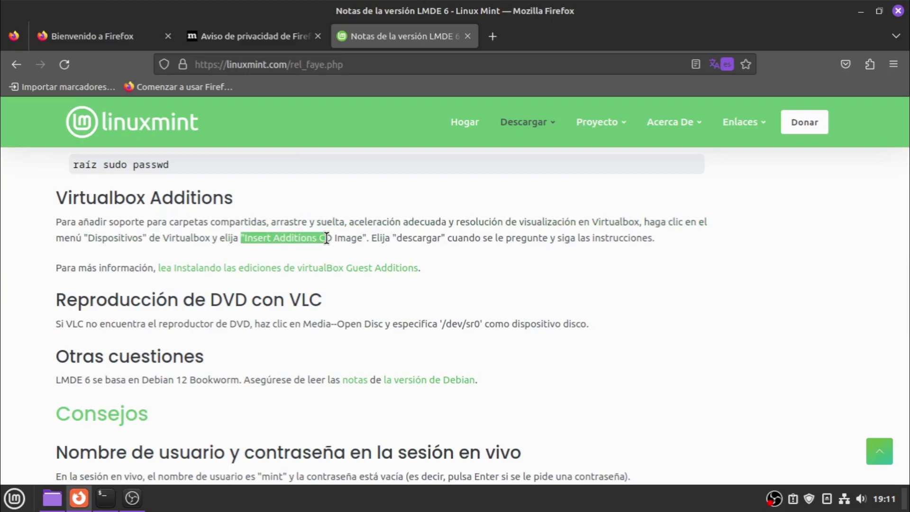
{"action": "left_click", "coordinate": [327, 238]}
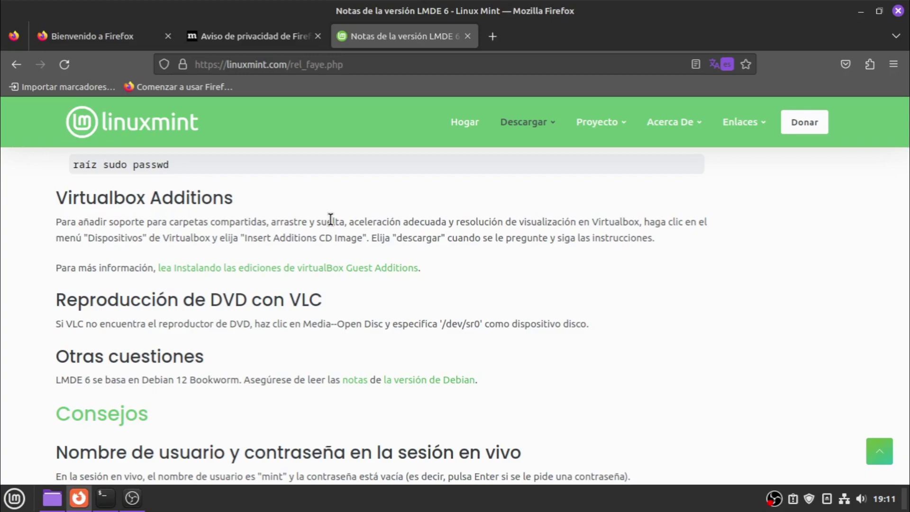
{"action": "left_click_drag", "start_coordinate": [210, 222], "coordinate": [299, 218]}
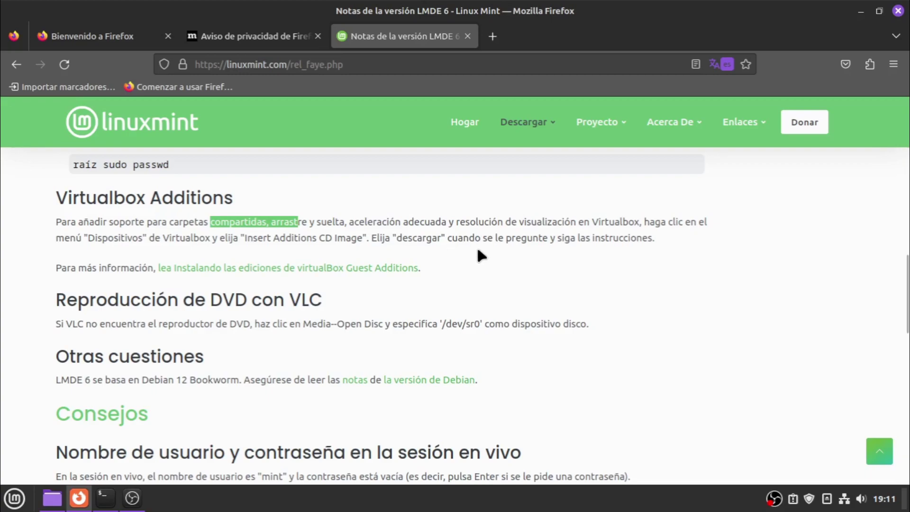
Look over the section on DVD playback with VLC in the LMDE 6 release notes
{"action": "scroll", "coordinate": [482, 256], "scroll_direction": "down", "scroll_amount": 4}
{"action": "scroll", "coordinate": [302, 230], "scroll_direction": "up", "scroll_amount": 1}
{"action": "scroll", "coordinate": [301, 228], "scroll_direction": "down", "scroll_amount": 1}
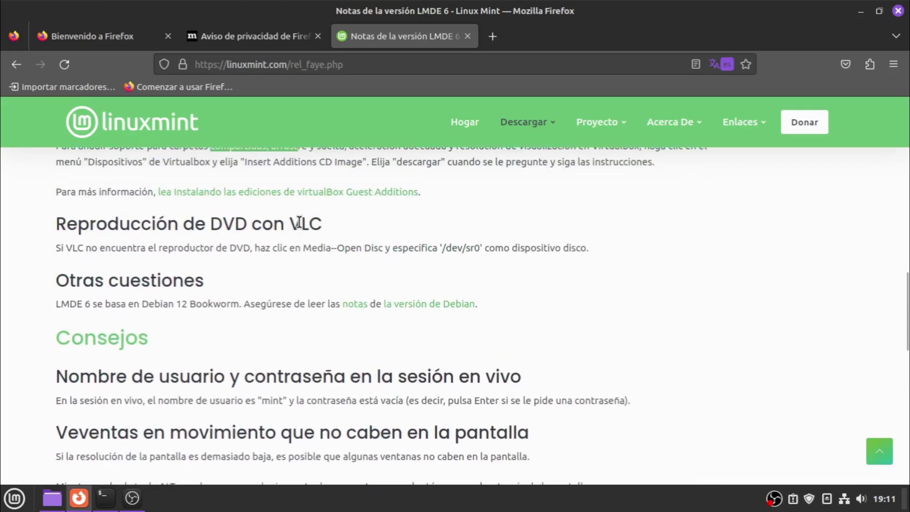
{"action": "left_click_drag", "start_coordinate": [211, 223], "coordinate": [97, 227]}
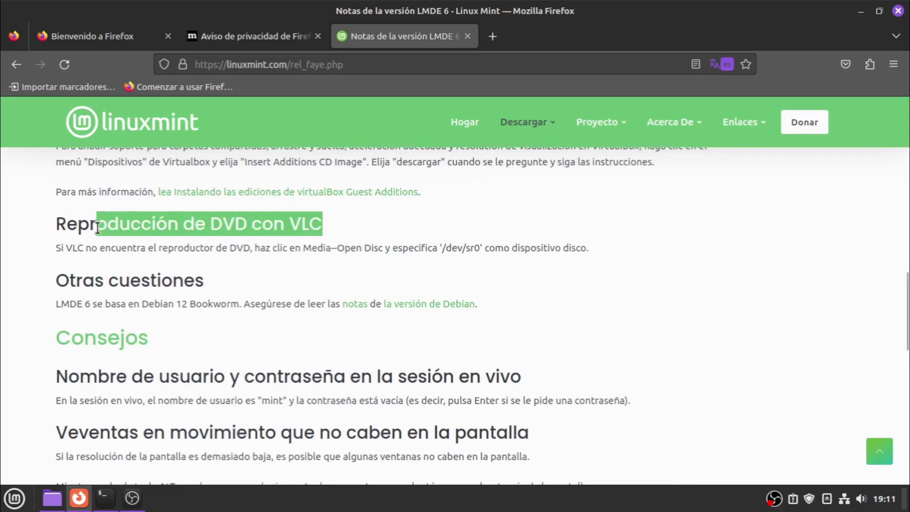
{"action": "scroll", "coordinate": [189, 293], "scroll_direction": "down", "scroll_amount": 2}
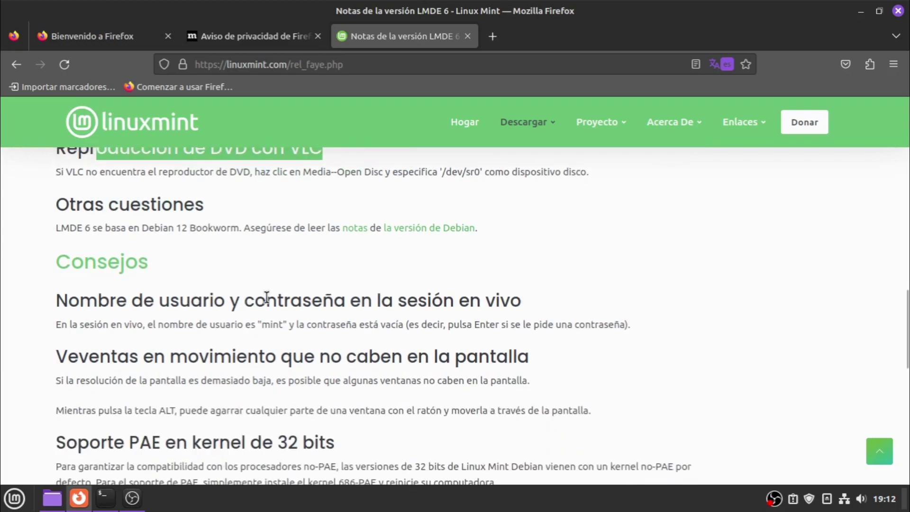
Open the Debian release notes linked under "Otras cuestiones" in a new tab and skim their table of contents
{"action": "scroll", "coordinate": [228, 299], "scroll_direction": "up", "scroll_amount": 2}
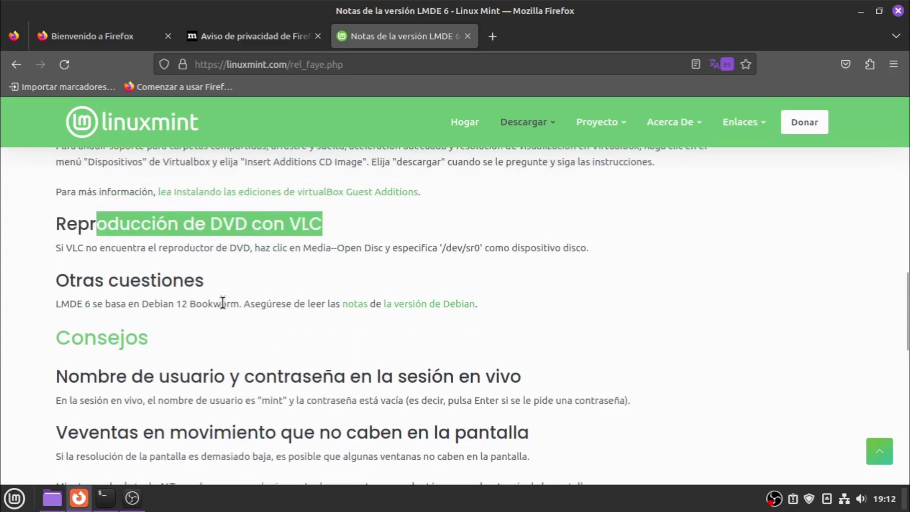
{"action": "right_click", "coordinate": [399, 305]}
{"action": "left_click", "coordinate": [494, 93]}
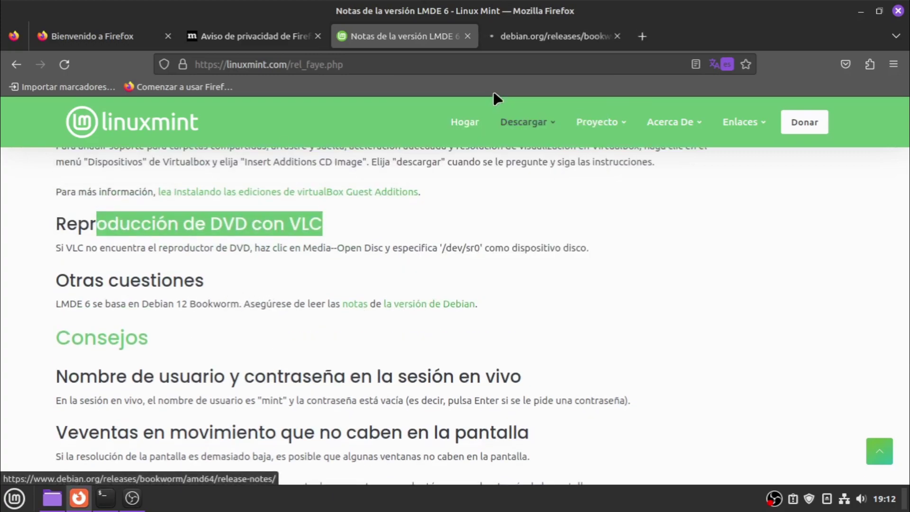
{"action": "left_click", "coordinate": [532, 40]}
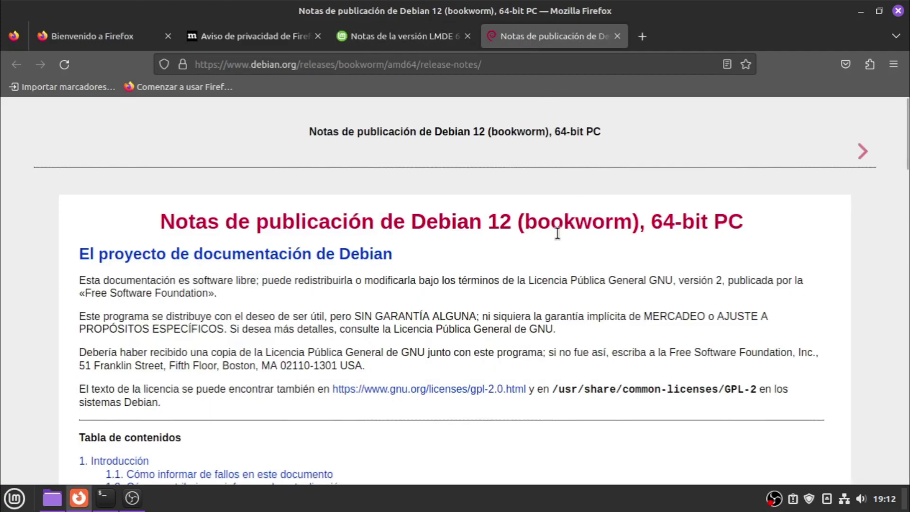
{"action": "scroll", "coordinate": [543, 254], "scroll_direction": "down", "scroll_amount": 10}
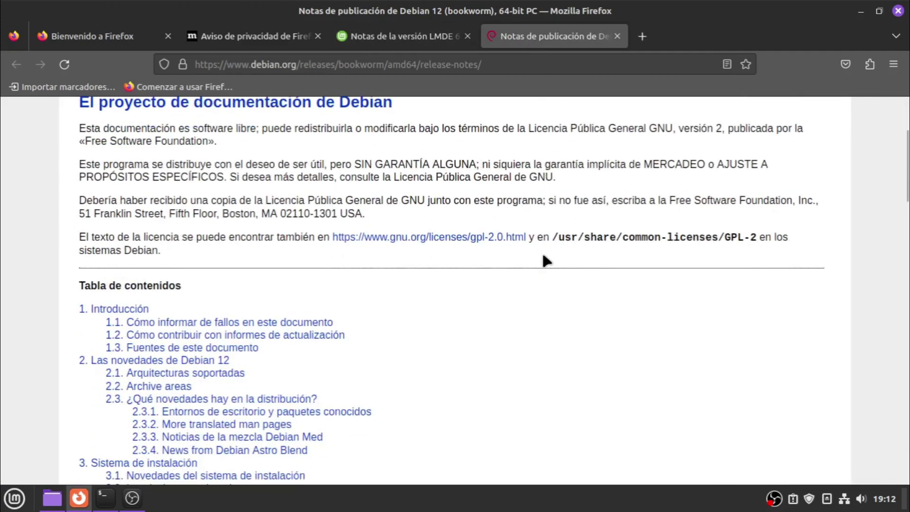
{"action": "scroll", "coordinate": [540, 254], "scroll_direction": "down", "scroll_amount": 20}
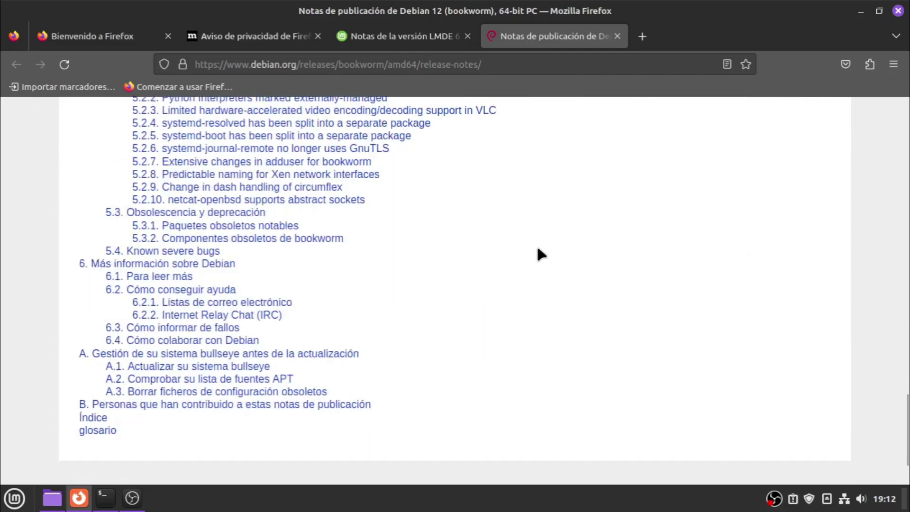
{"action": "scroll", "coordinate": [540, 254], "scroll_direction": "up", "scroll_amount": 20}
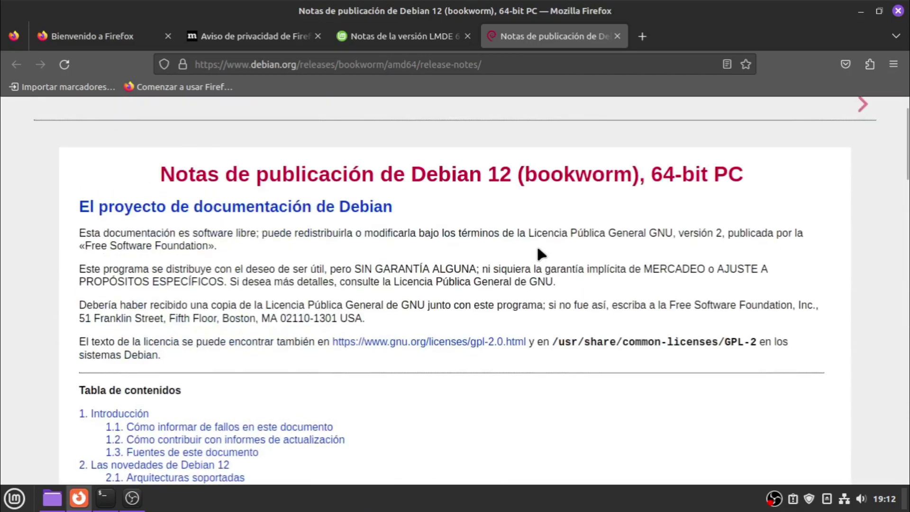
Return to the LMDE 6 release notes and review the "Consejos" section down to PAE support in the 32-bit kernel
{"action": "left_click", "coordinate": [363, 41]}
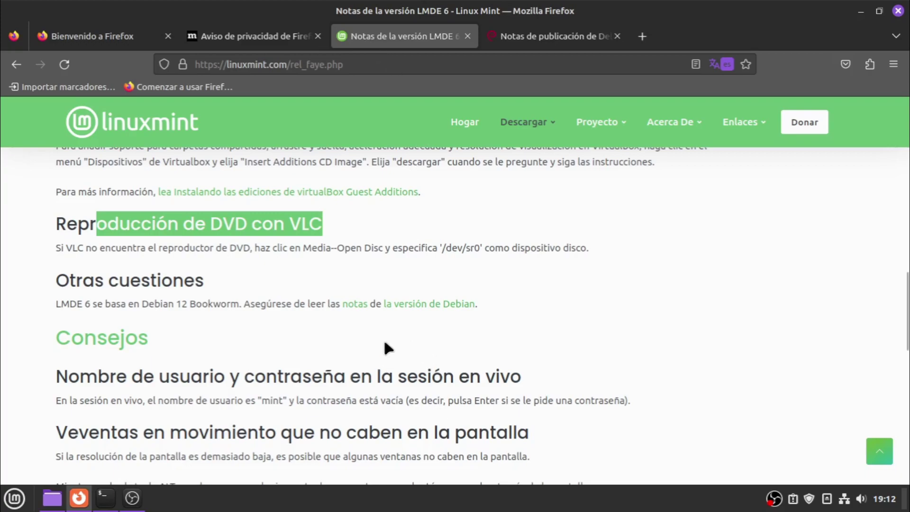
{"action": "scroll", "coordinate": [385, 349], "scroll_direction": "down", "scroll_amount": 3}
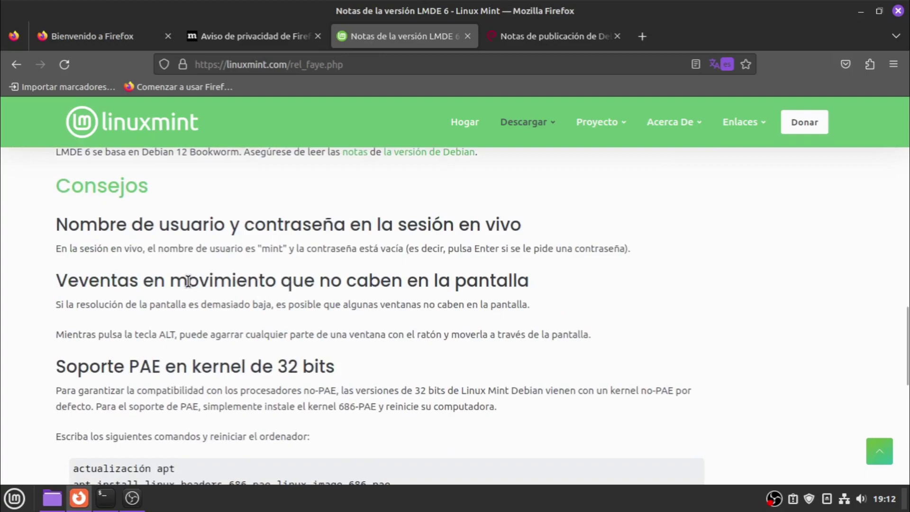
{"action": "scroll", "coordinate": [179, 322], "scroll_direction": "down", "scroll_amount": 2}
{"action": "left_click_drag", "start_coordinate": [131, 287], "coordinate": [319, 295]}
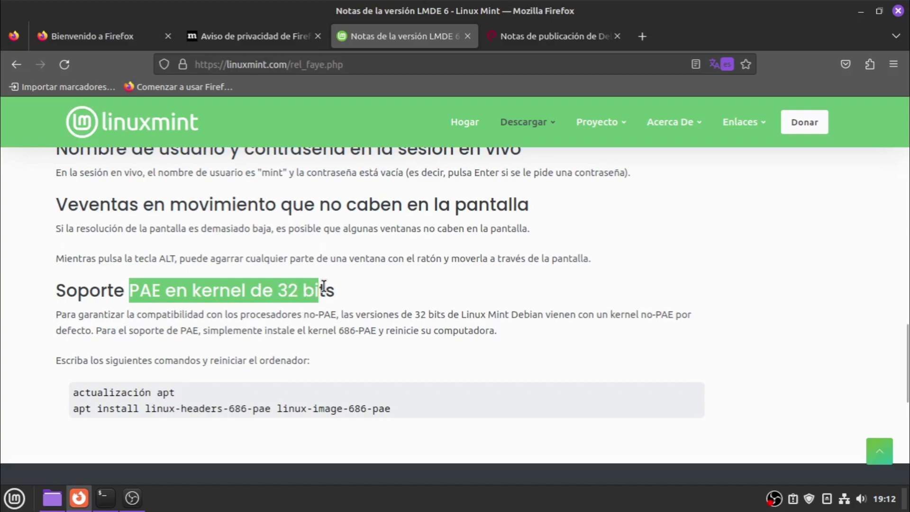
Examine the release notes heading "Soporte PAE en kernel de 32 bits", highlighting the words PAE and kernel de 32
{"action": "left_click", "coordinate": [162, 292]}
{"action": "double_click", "coordinate": [147, 294]}
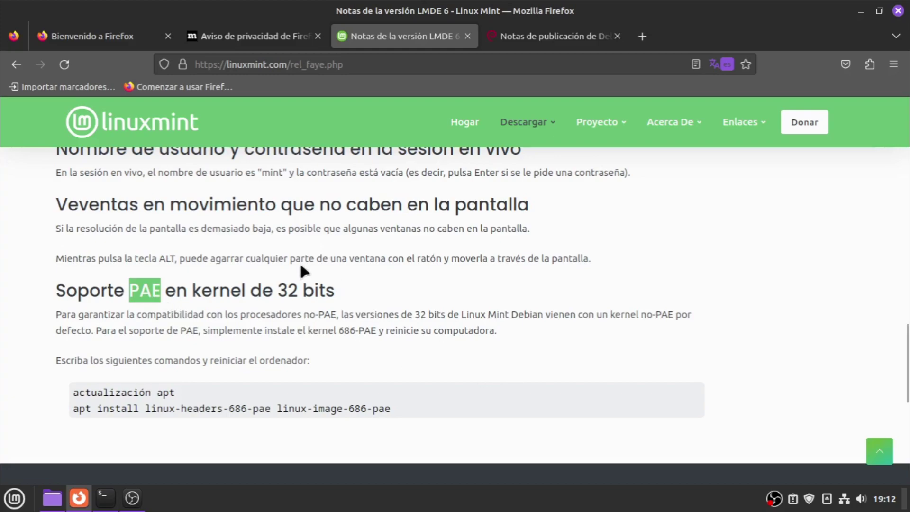
{"action": "double_click", "coordinate": [340, 292]}
{"action": "left_click", "coordinate": [226, 294]}
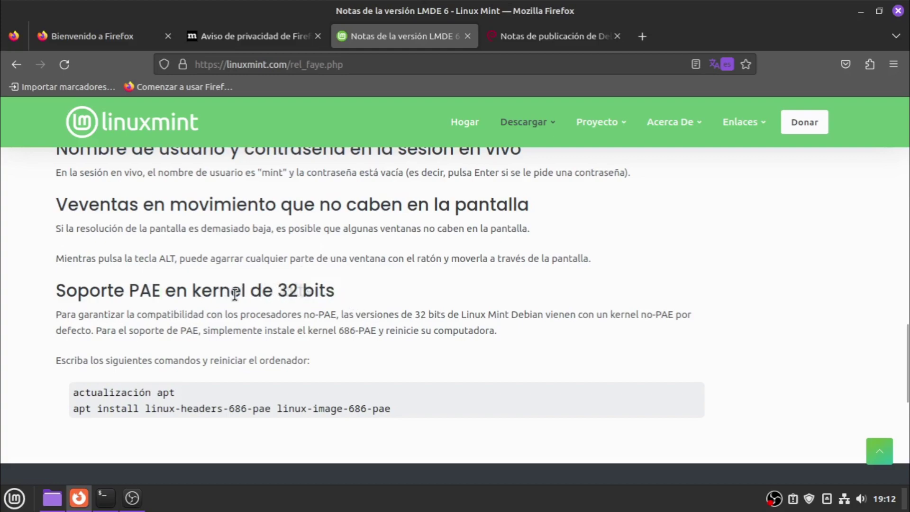
{"action": "left_click_drag", "start_coordinate": [114, 288], "coordinate": [298, 285]}
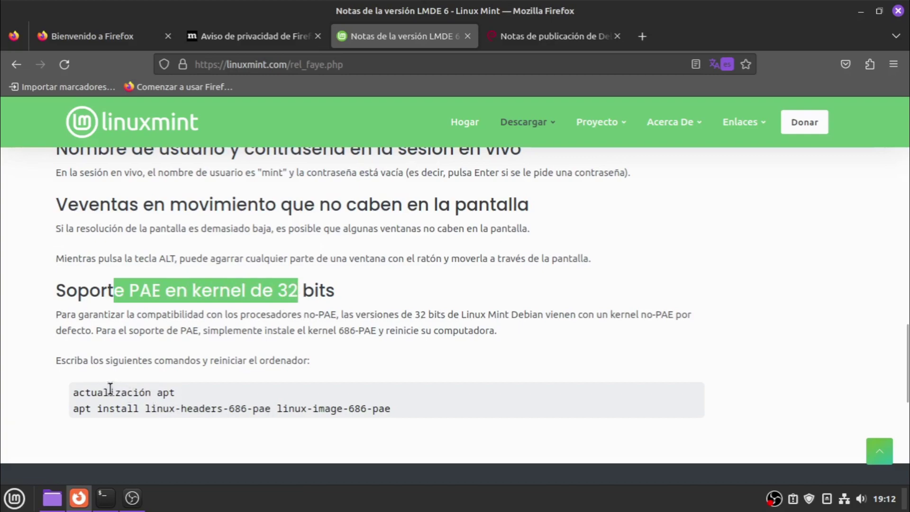
Read the two apt commands for installing the 686-pae headers and kernel image, highlighting them in the code block
{"action": "left_click_drag", "start_coordinate": [86, 393], "coordinate": [179, 393]}
{"action": "left_click_drag", "start_coordinate": [391, 409], "coordinate": [169, 408]}
{"action": "left_click", "coordinate": [393, 413]}
{"action": "left_click_drag", "start_coordinate": [133, 432], "coordinate": [353, 394]}
{"action": "left_click", "coordinate": [405, 400]}
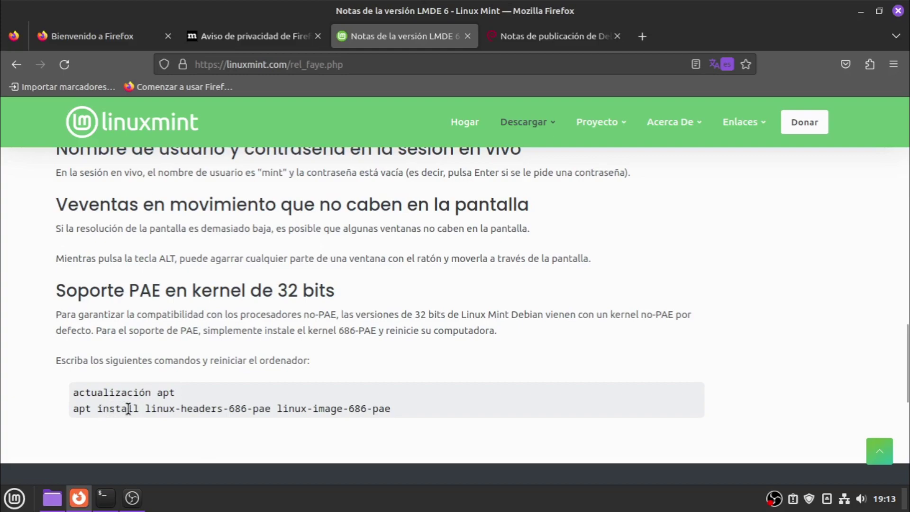
{"action": "left_click_drag", "start_coordinate": [150, 408], "coordinate": [410, 408]}
{"action": "left_click", "coordinate": [411, 408]}
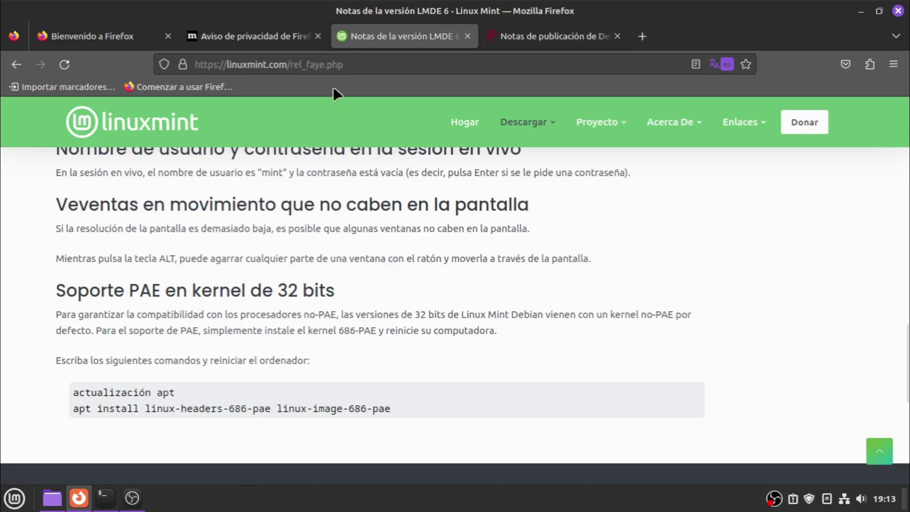
Open YouTube in a new tab, and the Linux Mint home page in another through a web search for "linux mint"
{"action": "left_click", "coordinate": [643, 37]}
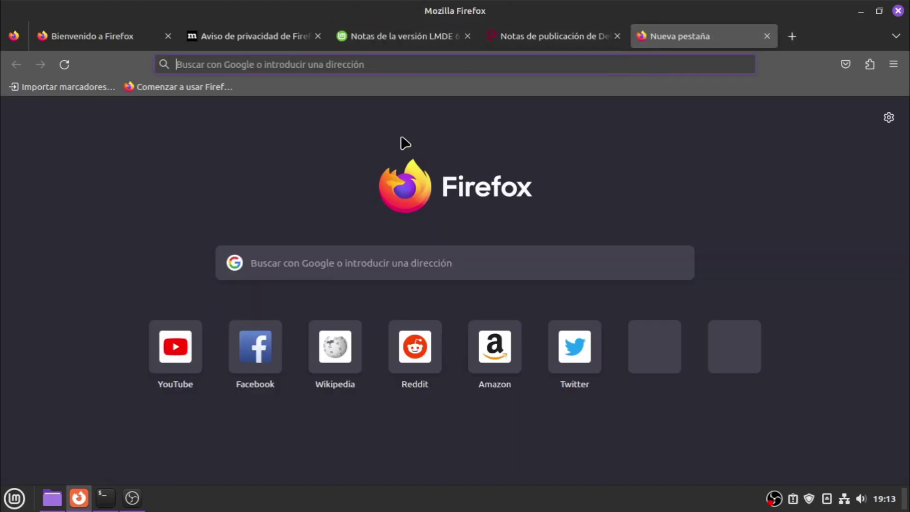
{"action": "left_click", "coordinate": [178, 369]}
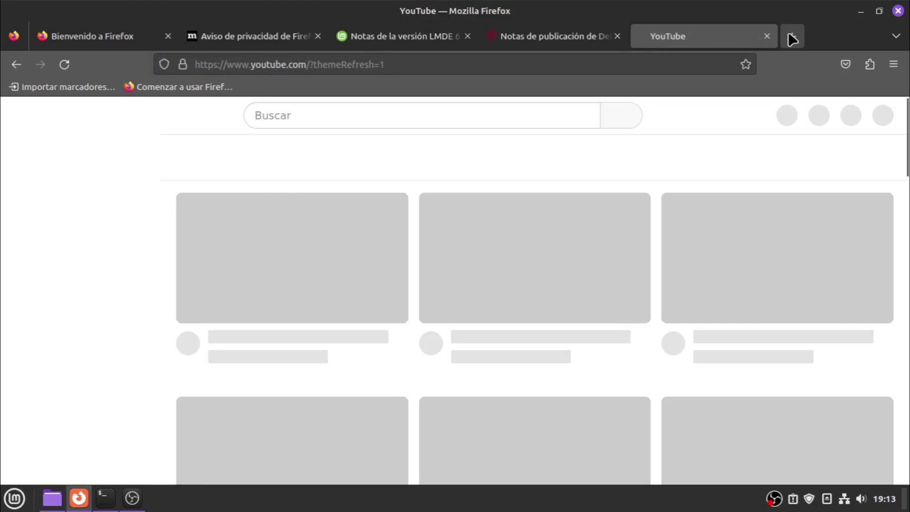
{"action": "left_click", "coordinate": [791, 36]}
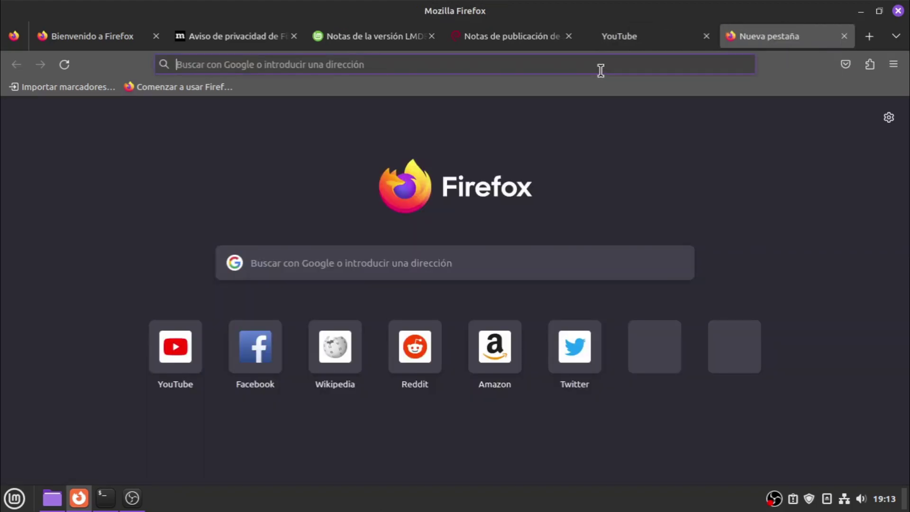
{"action": "left_click", "coordinate": [438, 258]}
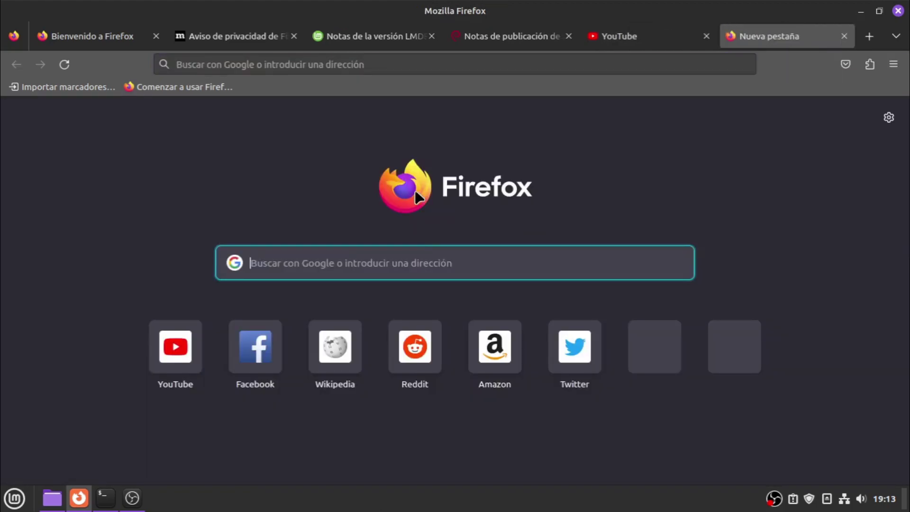
{"action": "type", "text": "linux mint"}
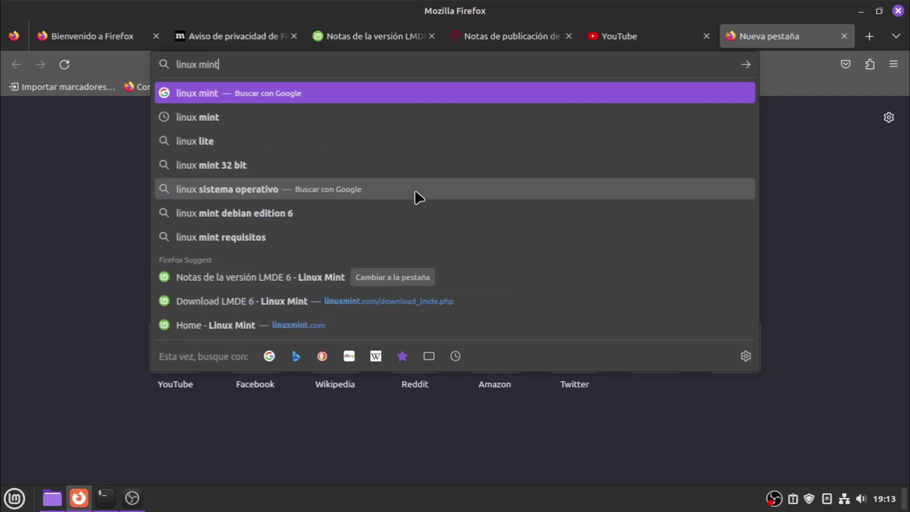
{"action": "key", "text": "Return"}
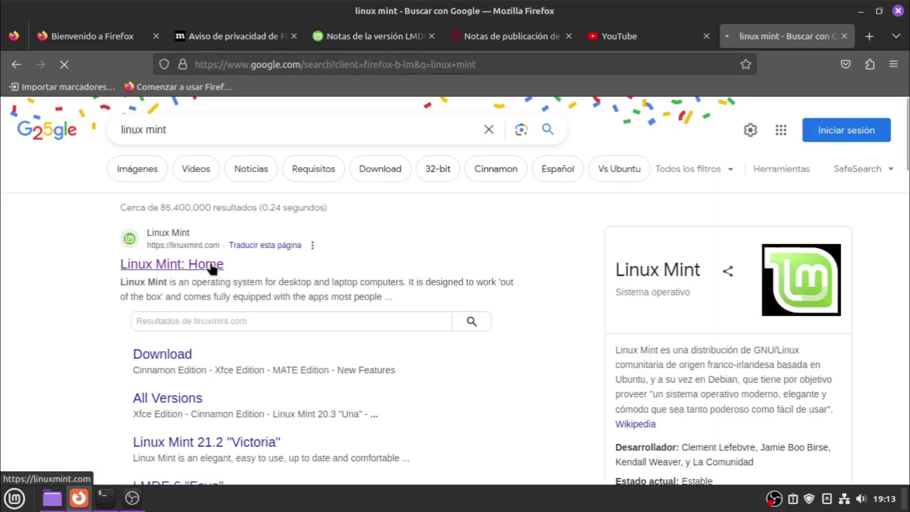
{"action": "left_click", "coordinate": [212, 266]}
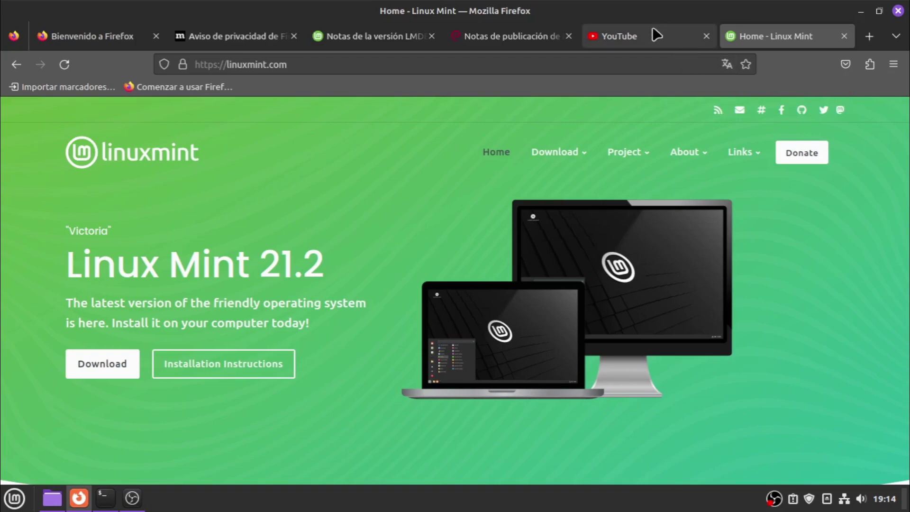
View the loaded YouTube page and check memory and CPU usage in the terminal's btop monitor, returning to Firefox
{"action": "left_click", "coordinate": [640, 35]}
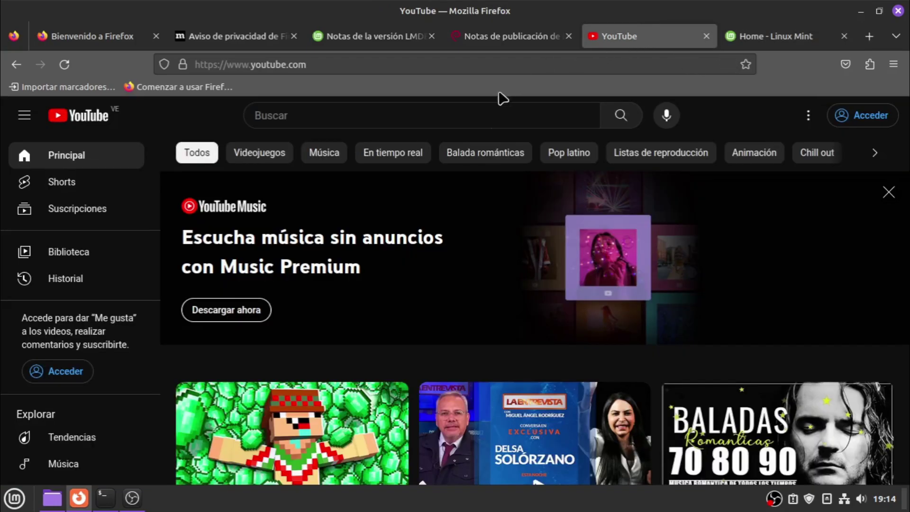
{"action": "left_click", "coordinate": [105, 498]}
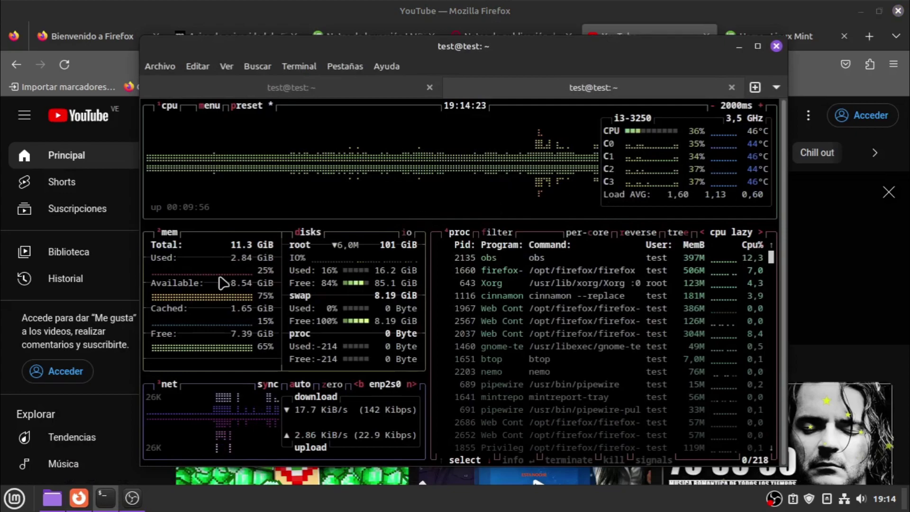
{"action": "left_click", "coordinate": [625, 8]}
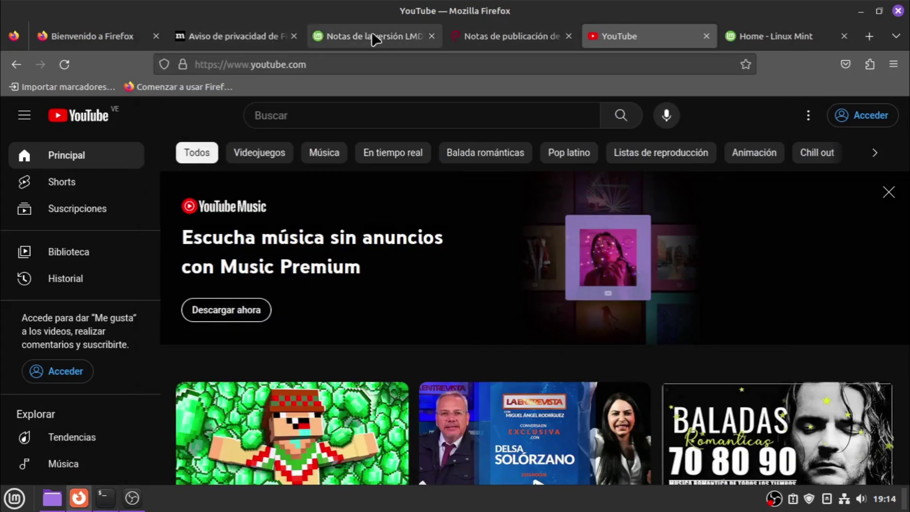
Close the Debian notes, Linux Mint home, Firefox welcome and privacy notice tabs, and recheck resource usage in btop
{"action": "left_click", "coordinate": [568, 36]}
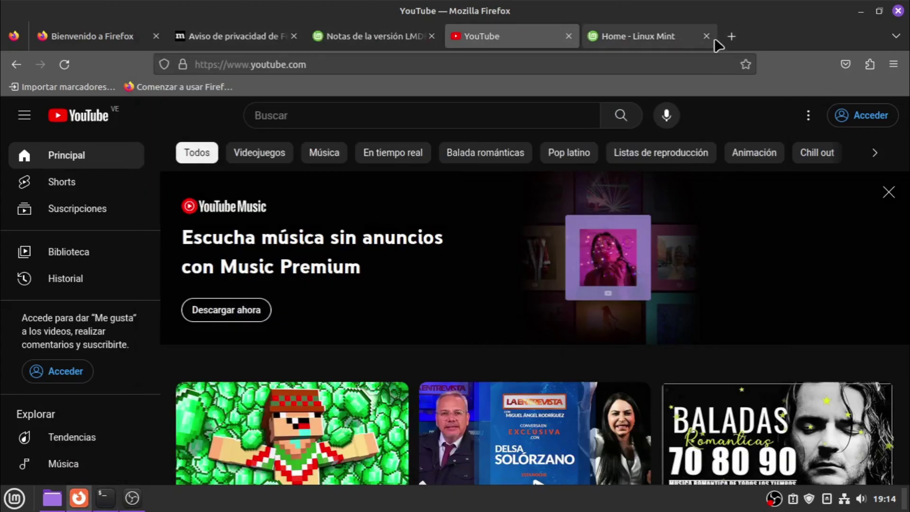
{"action": "left_click", "coordinate": [710, 36]}
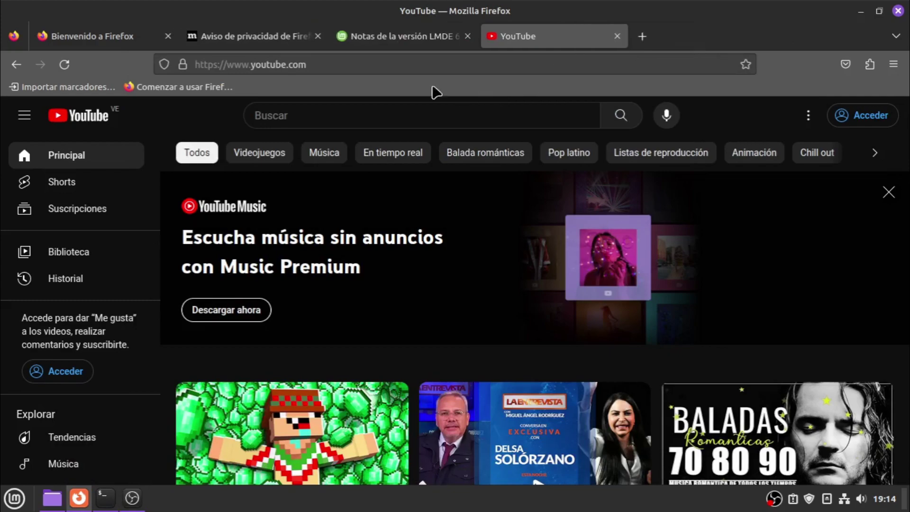
{"action": "left_click", "coordinate": [167, 36]}
{"action": "left_click", "coordinate": [167, 36]}
{"action": "left_click", "coordinate": [105, 497]}
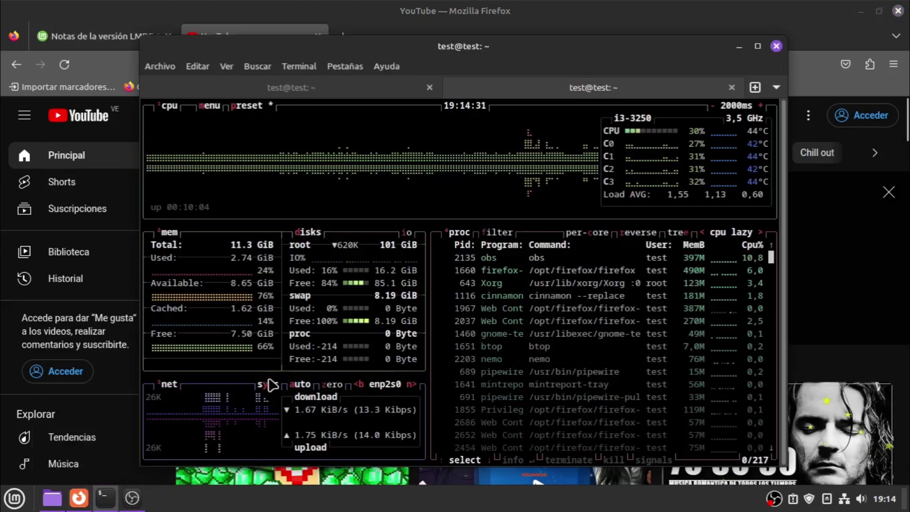
{"action": "left_click", "coordinate": [375, 19]}
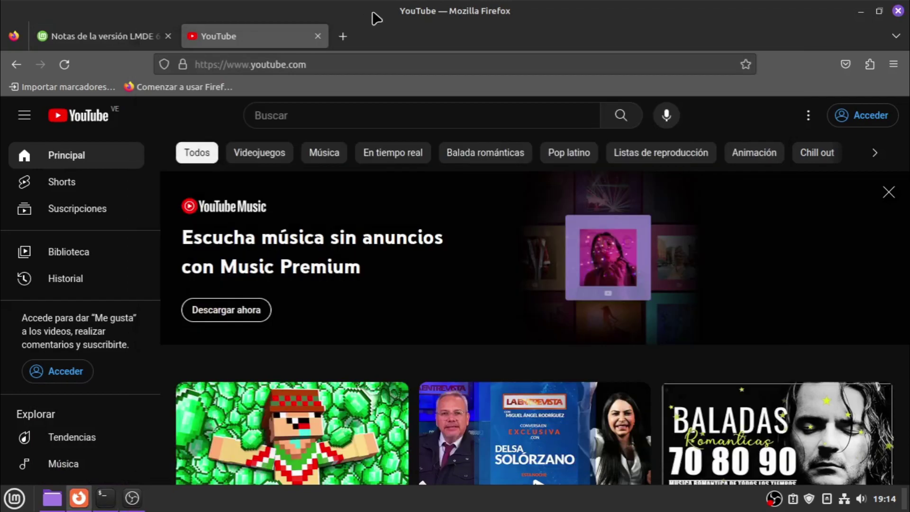
Search YouTube for "maquinas linuxeras" and open the Máquinas Linuxeras channel
{"action": "left_click", "coordinate": [287, 115]}
{"action": "type", "text": "m"}
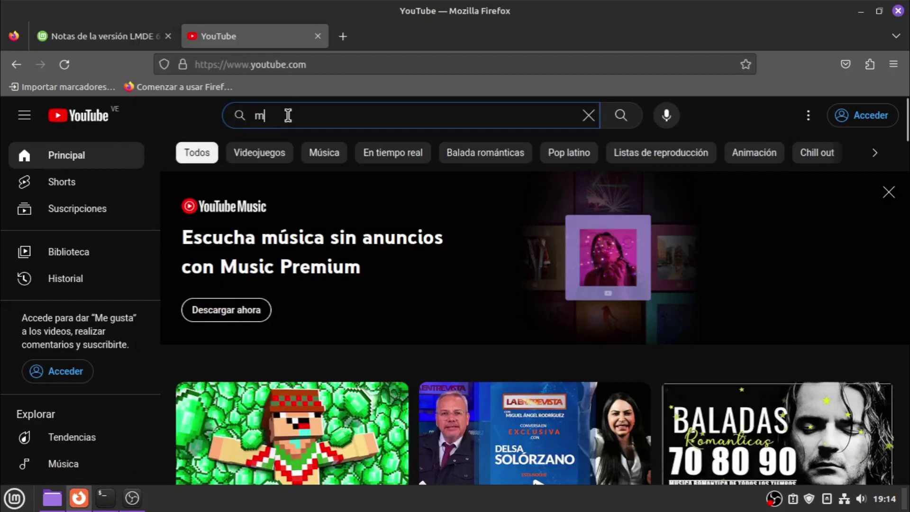
{"action": "type", "text": "aquillas linuexr"}
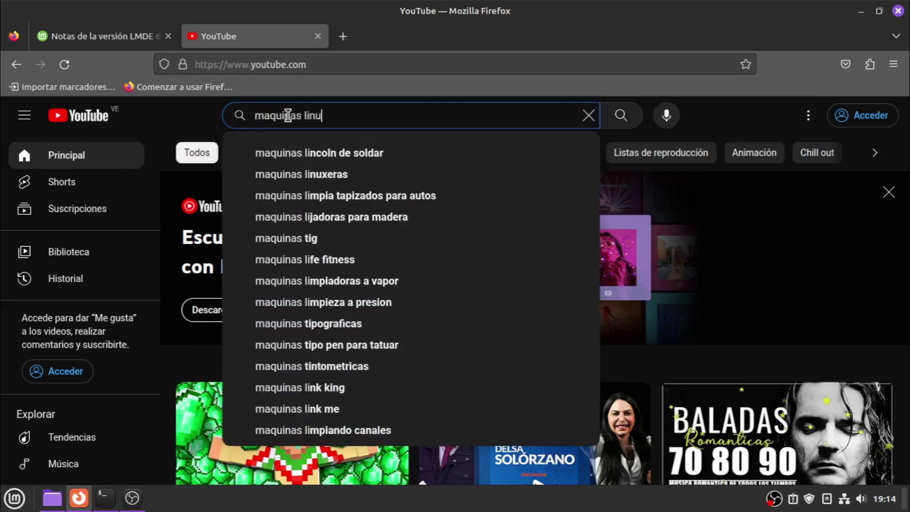
{"action": "type", "text": "as"}
{"action": "key", "text": "Return"}
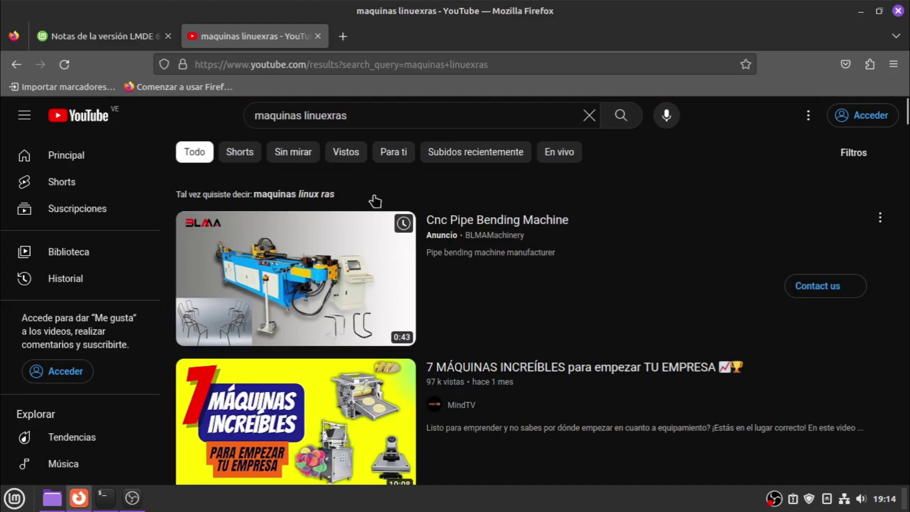
{"action": "left_click_drag", "start_coordinate": [321, 115], "coordinate": [419, 122]}
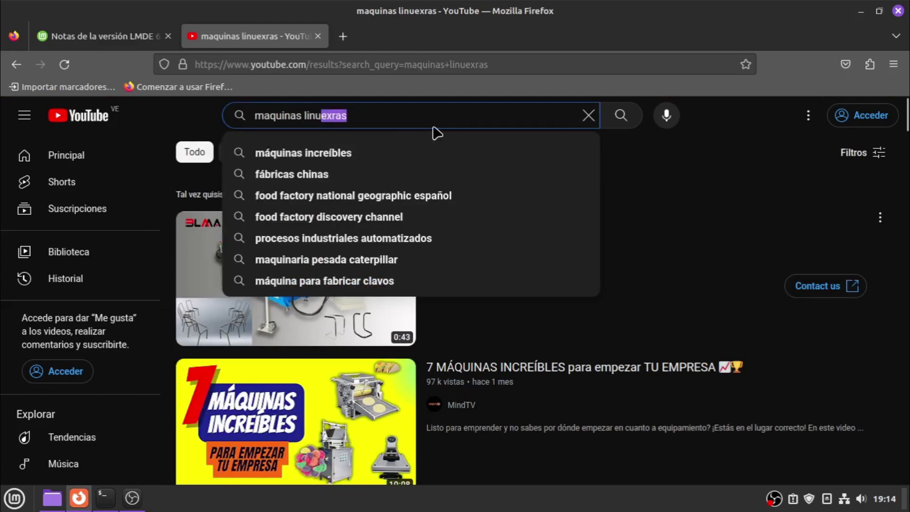
{"action": "type", "text": "xeras"}
{"action": "key", "text": "Return"}
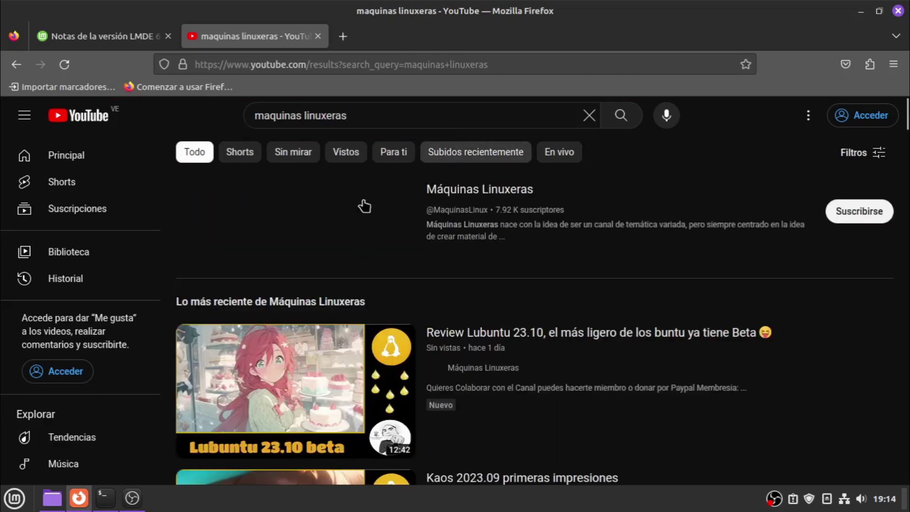
{"action": "left_click", "coordinate": [285, 226]}
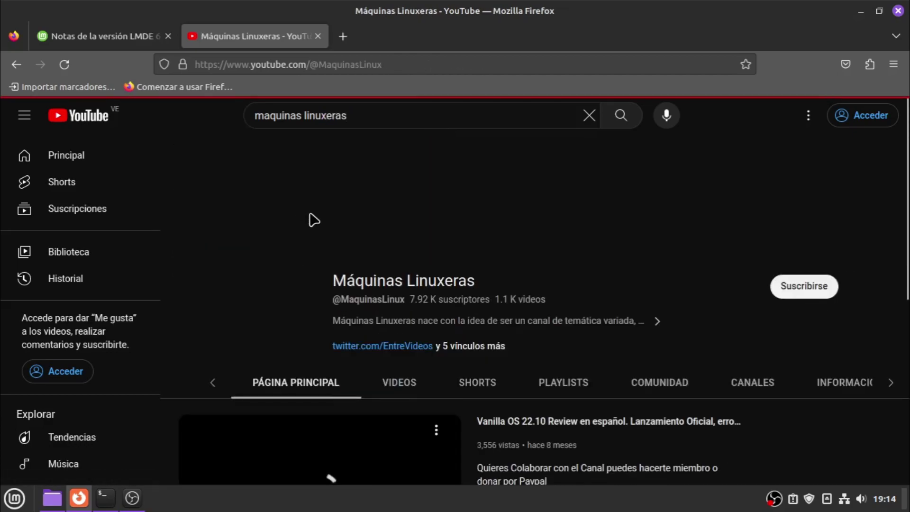
Browse the community posts of the Máquinas Linuxeras channel
{"action": "left_click", "coordinate": [606, 377]}
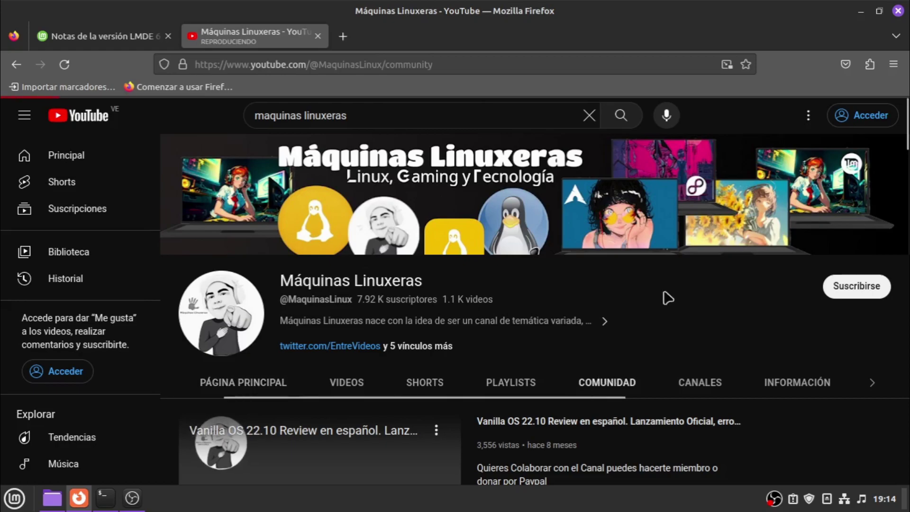
{"action": "scroll", "coordinate": [550, 294], "scroll_direction": "down", "scroll_amount": 5}
{"action": "scroll", "coordinate": [551, 314], "scroll_direction": "down", "scroll_amount": 15}
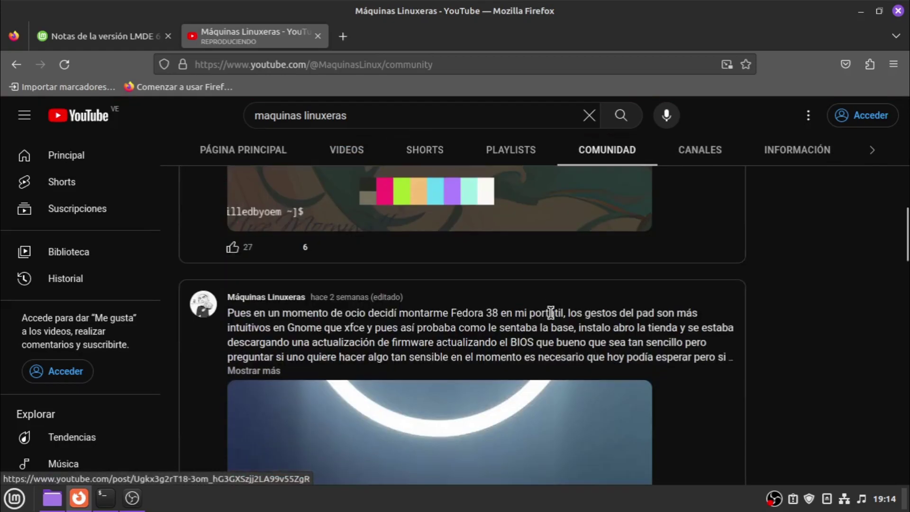
{"action": "scroll", "coordinate": [552, 320], "scroll_direction": "down", "scroll_amount": 15}
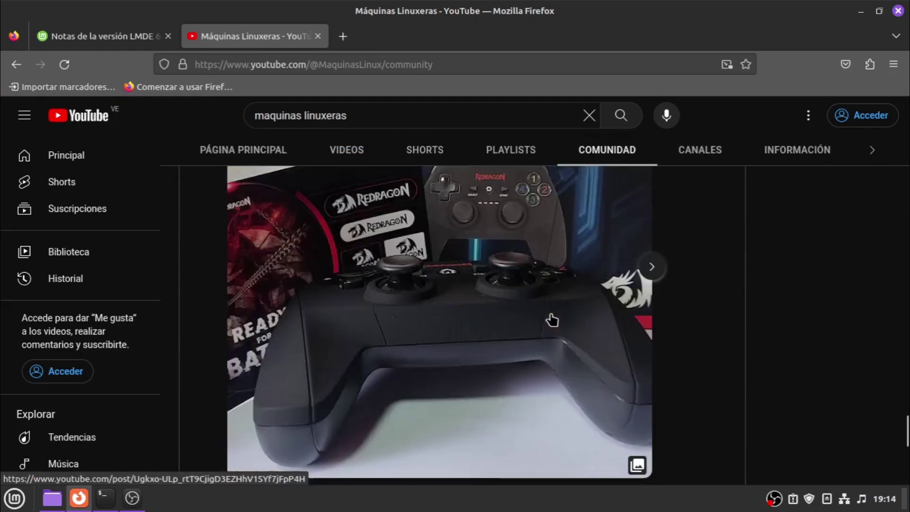
{"action": "scroll", "coordinate": [532, 313], "scroll_direction": "down", "scroll_amount": 5}
{"action": "scroll", "coordinate": [531, 317], "scroll_direction": "up", "scroll_amount": 10}
{"action": "scroll", "coordinate": [530, 322], "scroll_direction": "up", "scroll_amount": 5}
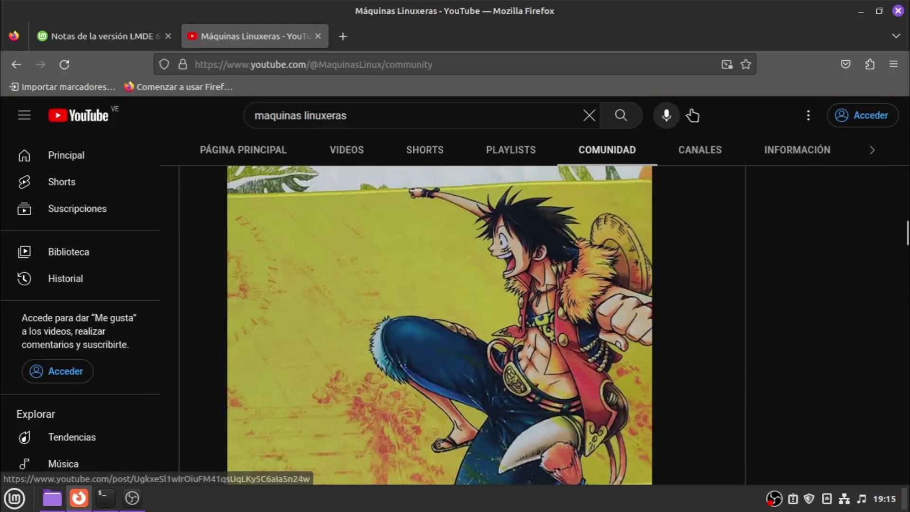
Search YouTube for "blender open movie"
{"action": "left_click", "coordinate": [360, 112]}
{"action": "type", "text": "b"}
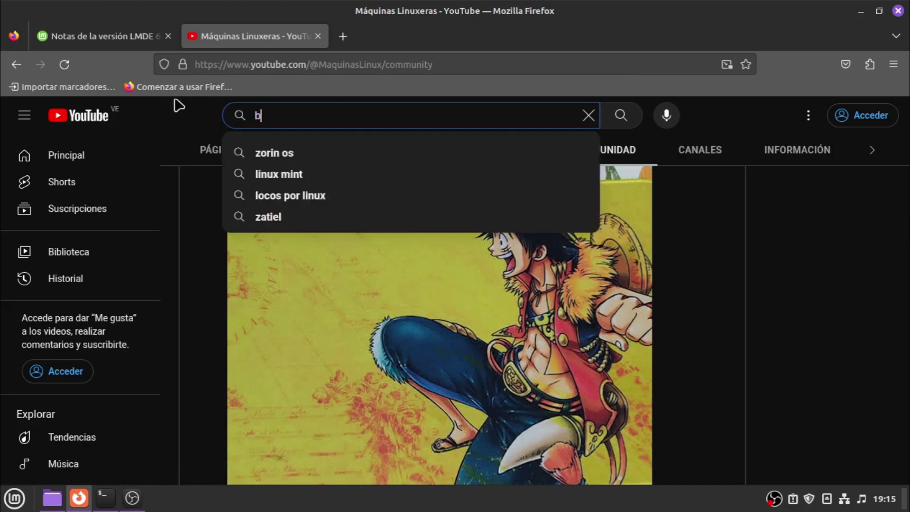
{"action": "type", "text": "lender open movie"}
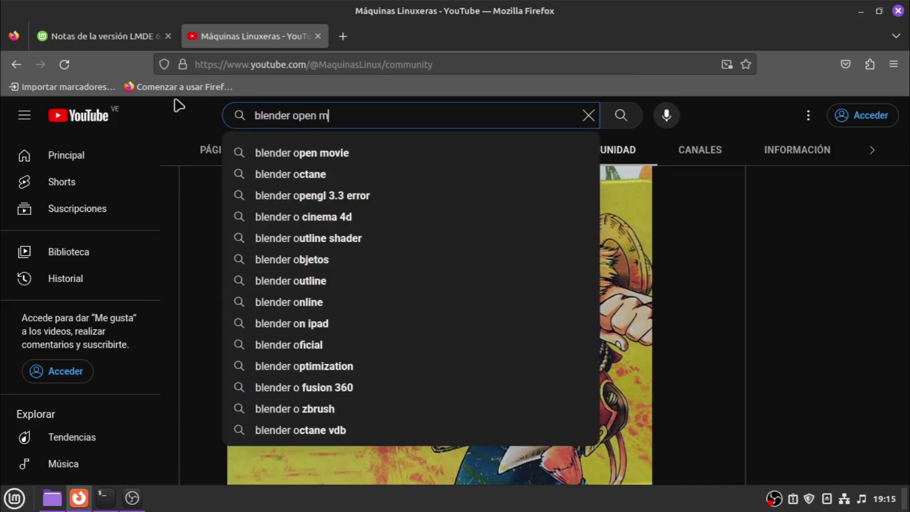
{"action": "key", "text": "Return"}
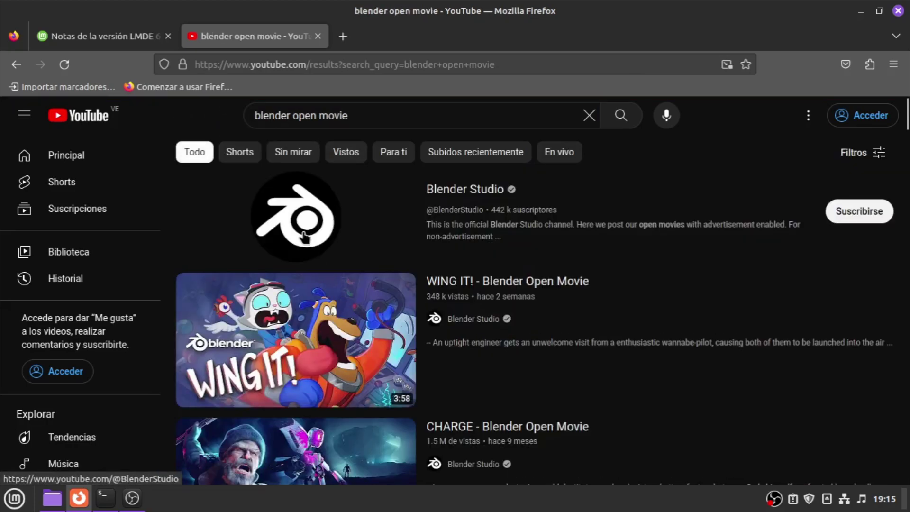
Play the video "CHARGE - Blender Open Movie" from the results and display its technical playback statistics overlay
{"action": "scroll", "coordinate": [292, 361], "scroll_direction": "down", "scroll_amount": 3}
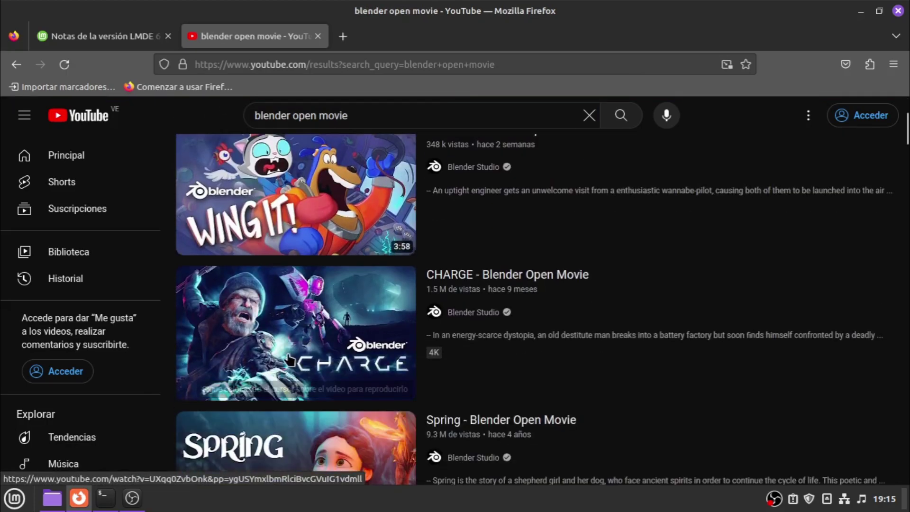
{"action": "left_click", "coordinate": [291, 360]}
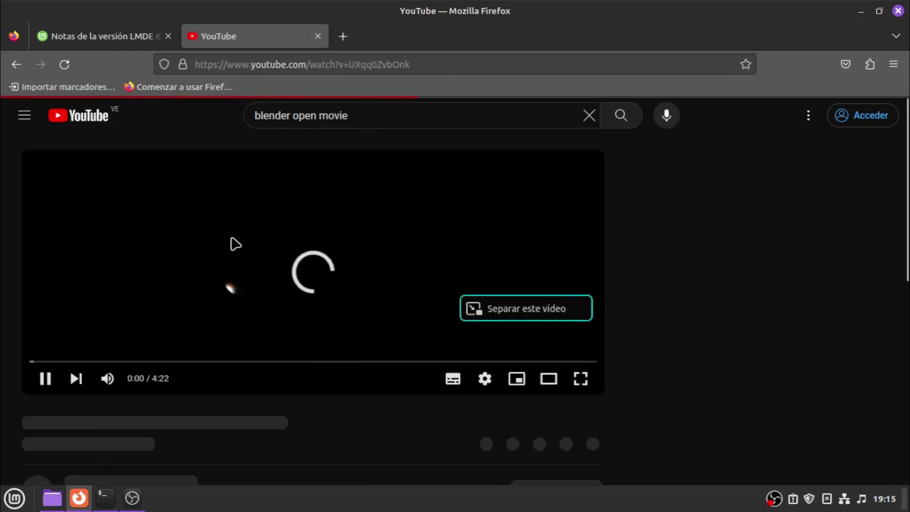
{"action": "right_click", "coordinate": [237, 234]}
{"action": "left_click", "coordinate": [295, 411]}
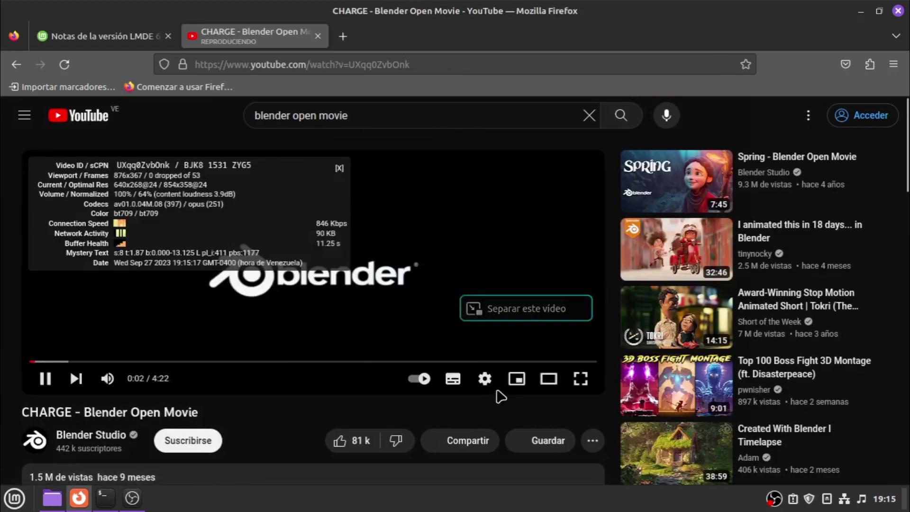
Check the system resource usage in the terminal during playback, and set the YouTube video quality to 1080p
{"action": "left_click", "coordinate": [108, 498]}
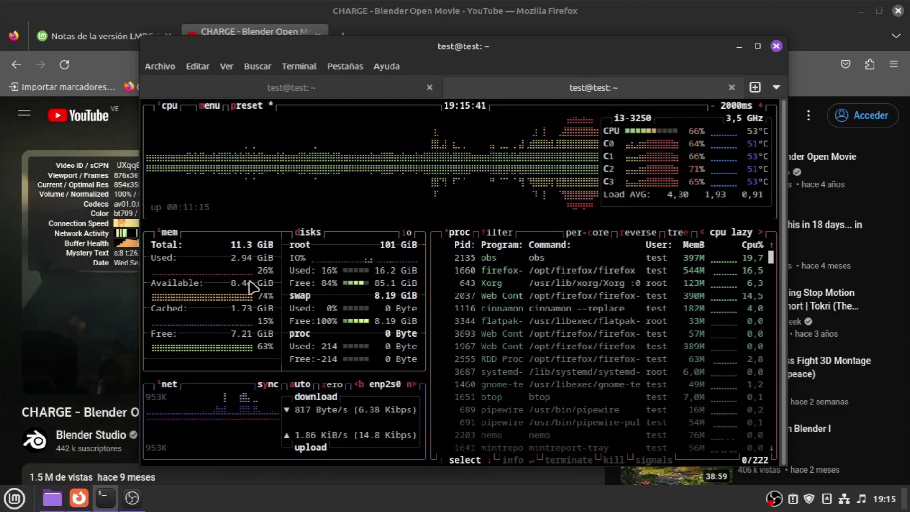
{"action": "left_click", "coordinate": [738, 46]}
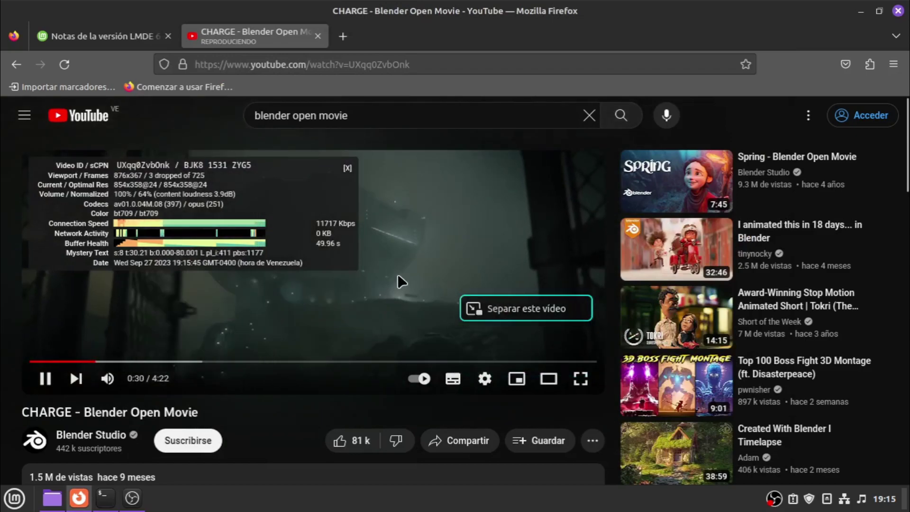
{"action": "left_click", "coordinate": [485, 379]}
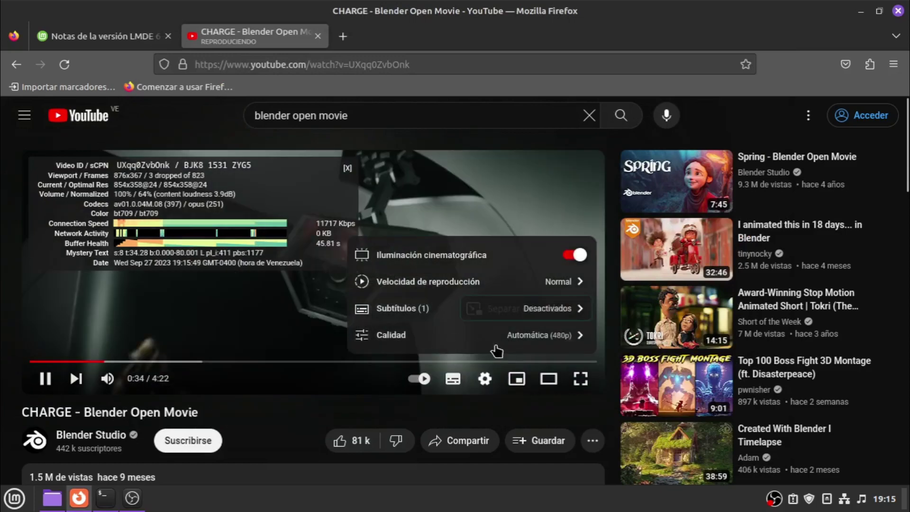
{"action": "left_click", "coordinate": [484, 335]}
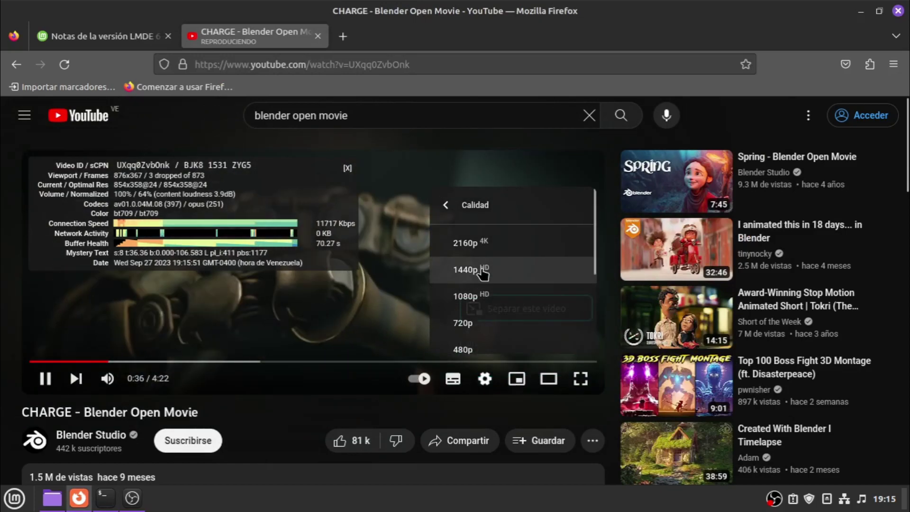
{"action": "left_click", "coordinate": [490, 302]}
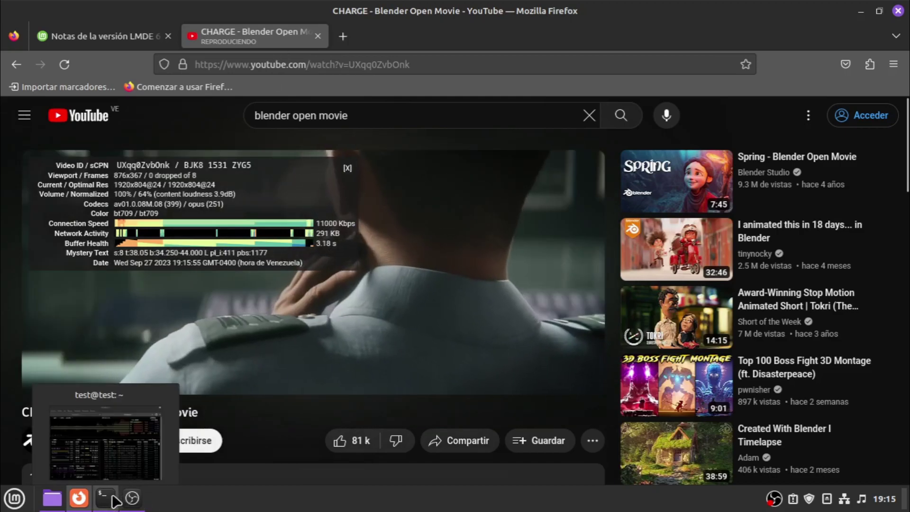
Review the resource usage in the terminal at 1080p playback, and raise the video quality to 1440p
{"action": "left_click", "coordinate": [132, 498]}
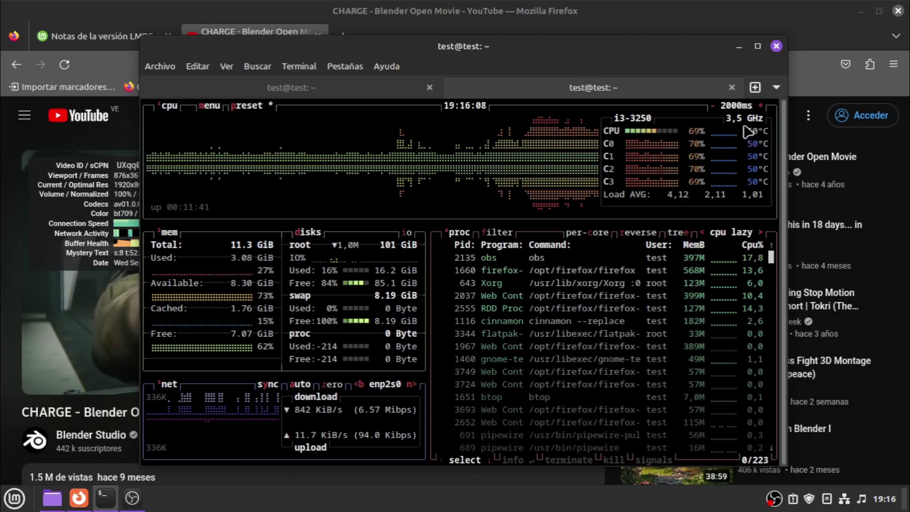
{"action": "left_click", "coordinate": [774, 20]}
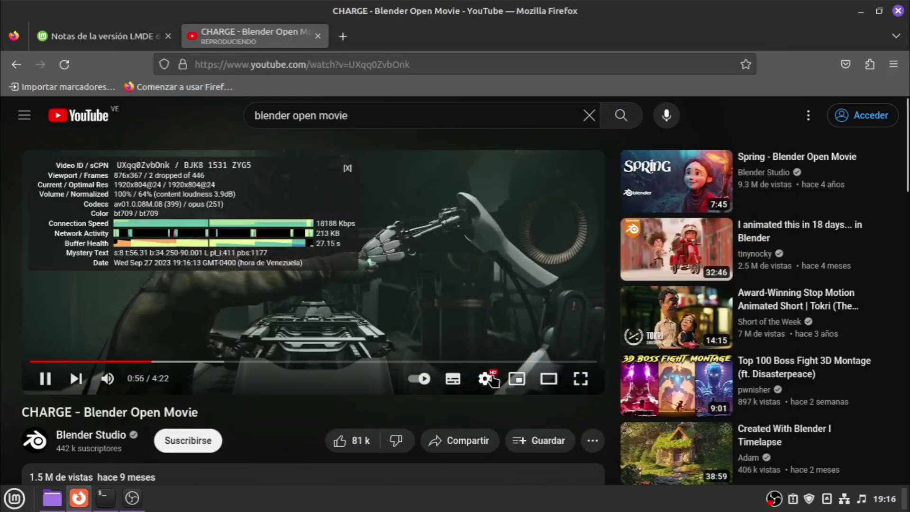
{"action": "left_click", "coordinate": [485, 378]}
{"action": "left_click", "coordinate": [550, 337]}
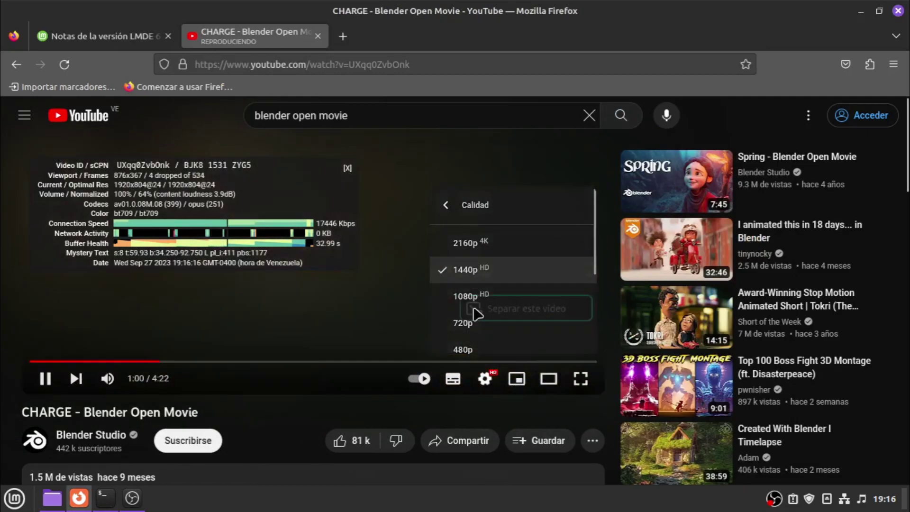
{"action": "left_click", "coordinate": [484, 268]}
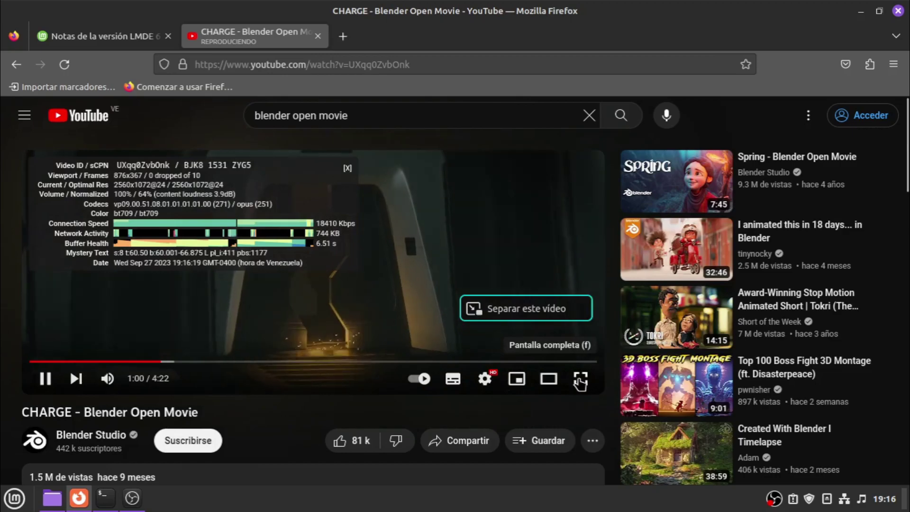
Watch the video in full screen, skipping ahead to about 1:10 and once more further on, and leave full screen
{"action": "left_click", "coordinate": [580, 379]}
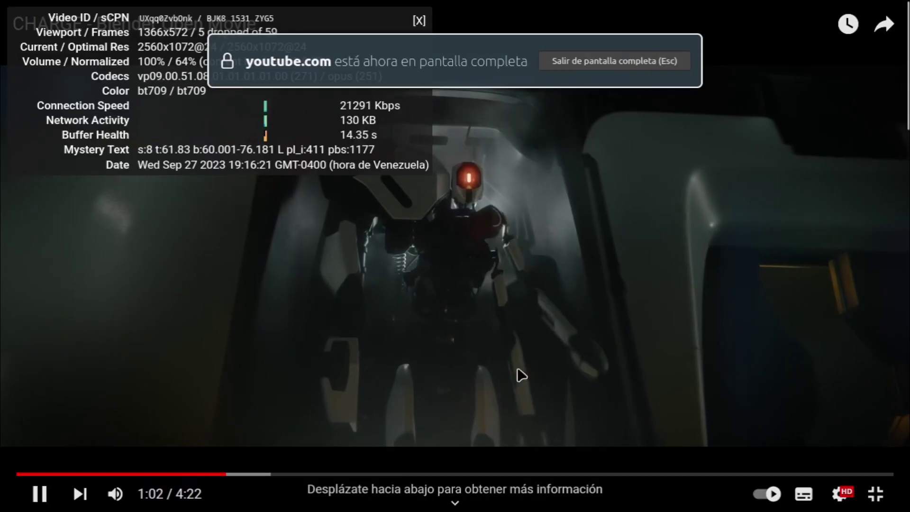
{"action": "left_click", "coordinate": [254, 475]}
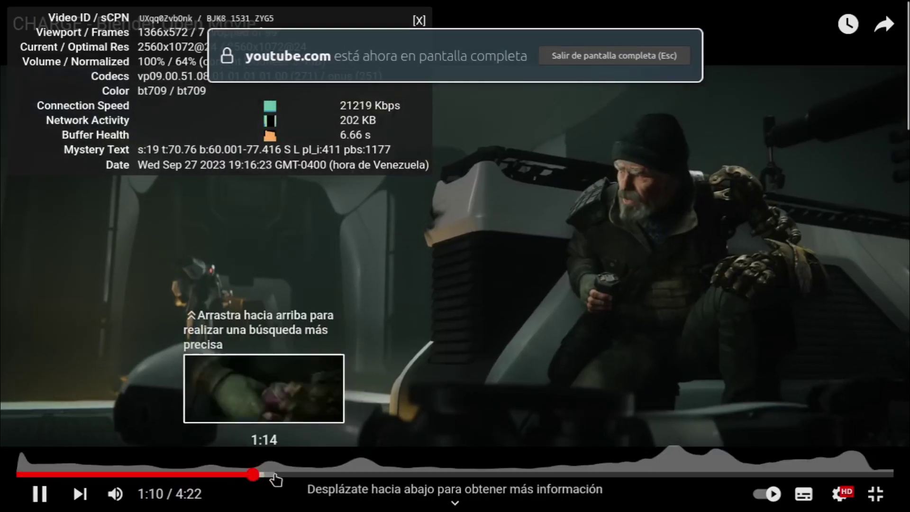
{"action": "left_click", "coordinate": [282, 475]}
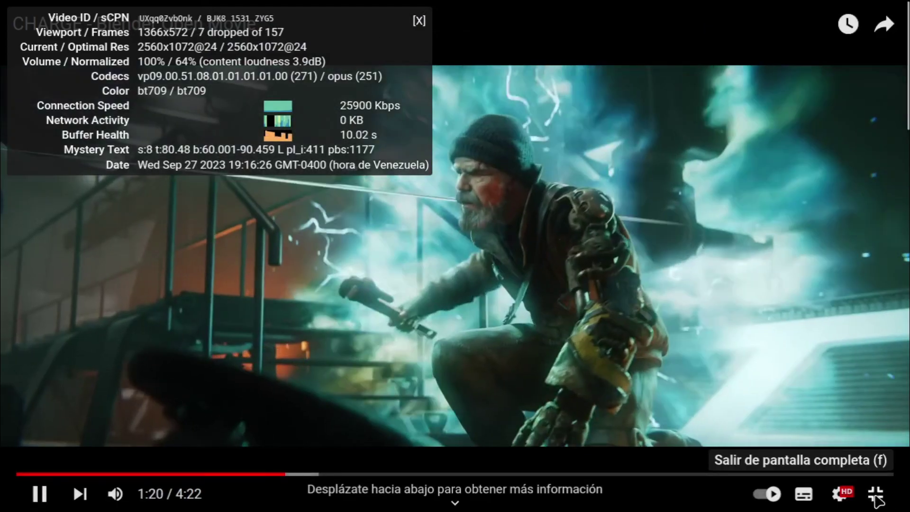
{"action": "left_click", "coordinate": [876, 494]}
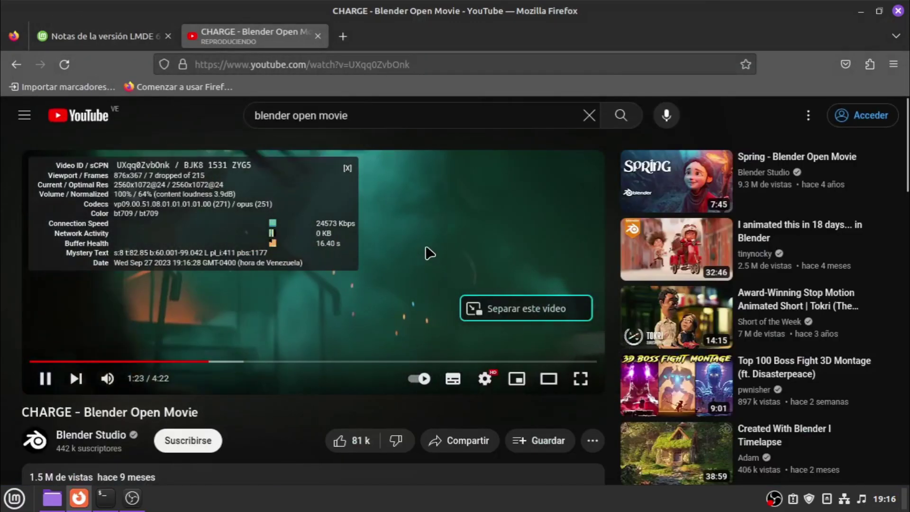
Pause the video, check the resource usage in the terminal, and minimize the terminal and browser windows
{"action": "left_click", "coordinate": [429, 253]}
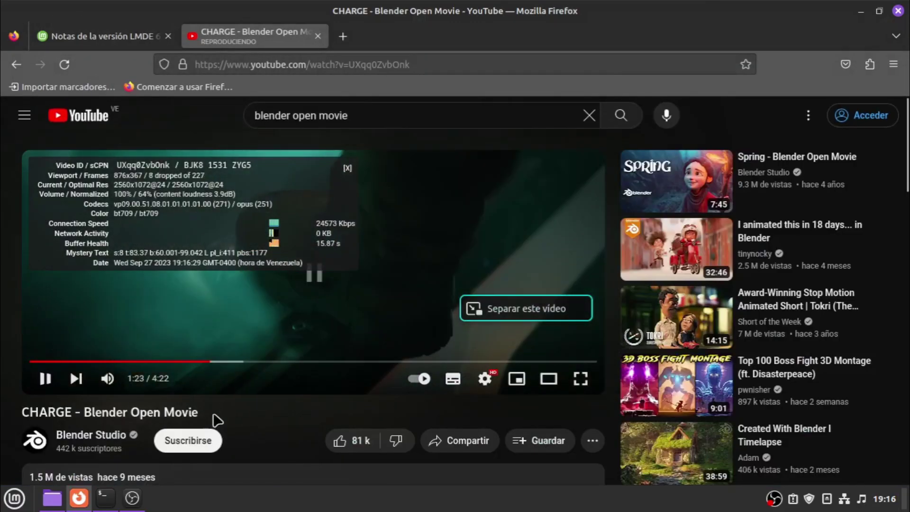
{"action": "left_click", "coordinate": [114, 497]}
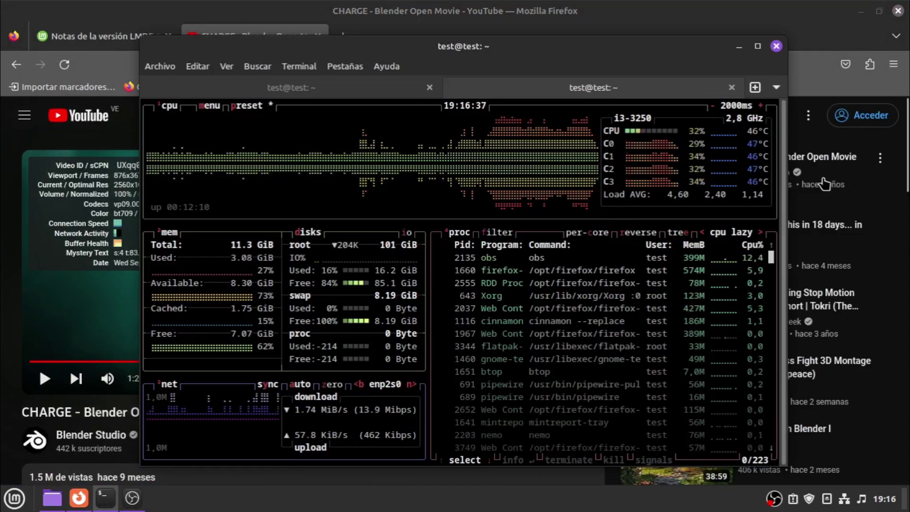
{"action": "left_click", "coordinate": [739, 46]}
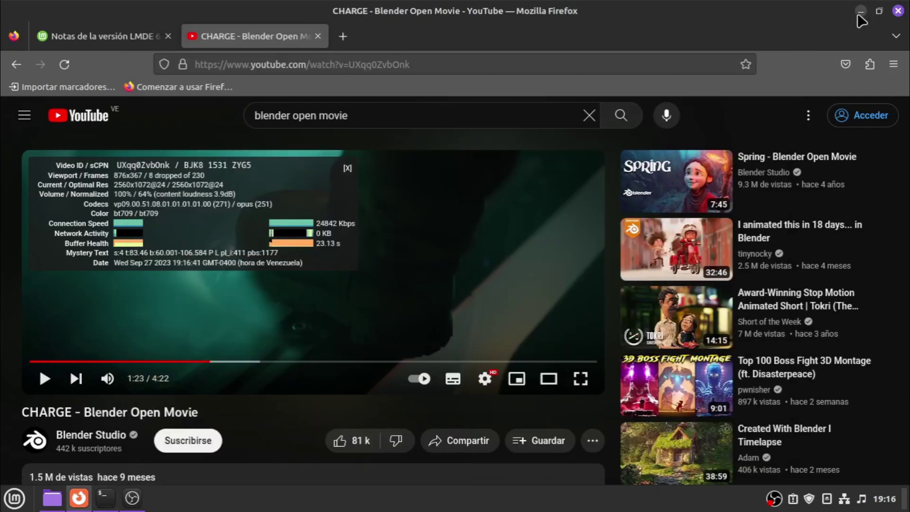
{"action": "left_click", "coordinate": [859, 13]}
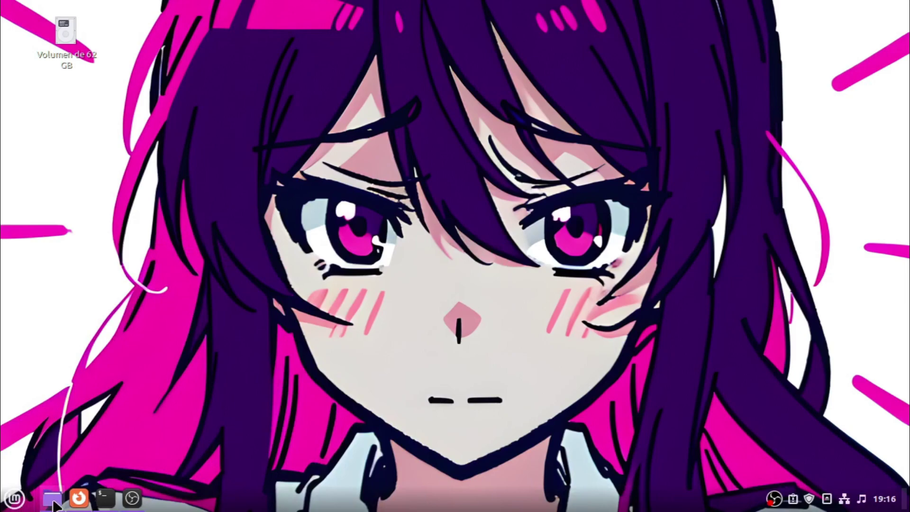
Find the Linux Mint welcome screen by searching the installed applications for "welco" and open its Primeros pasos section
{"action": "left_click", "coordinate": [14, 498]}
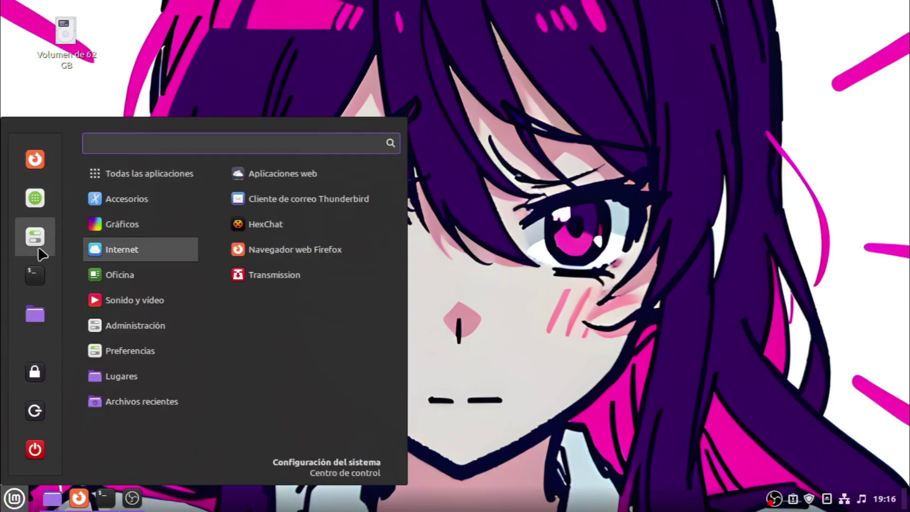
{"action": "type", "text": "well"}
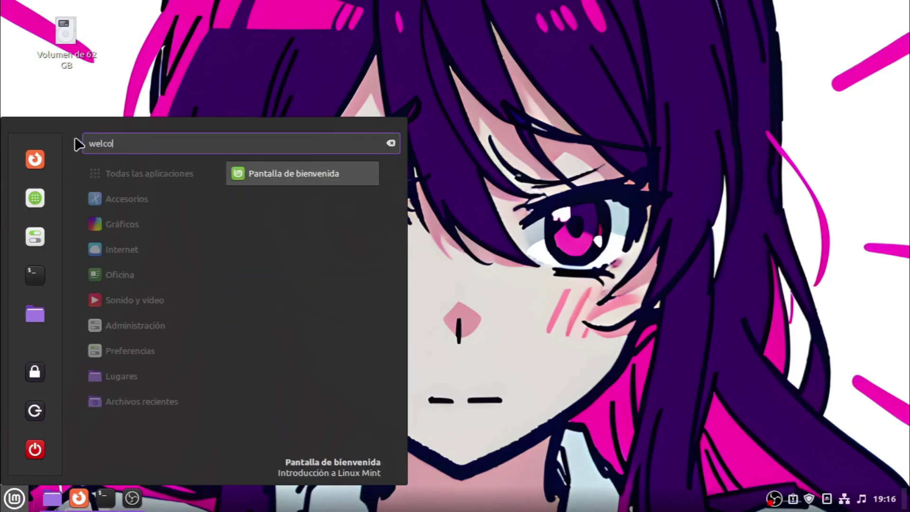
{"action": "type", "text": "o"}
{"action": "key", "text": "Return"}
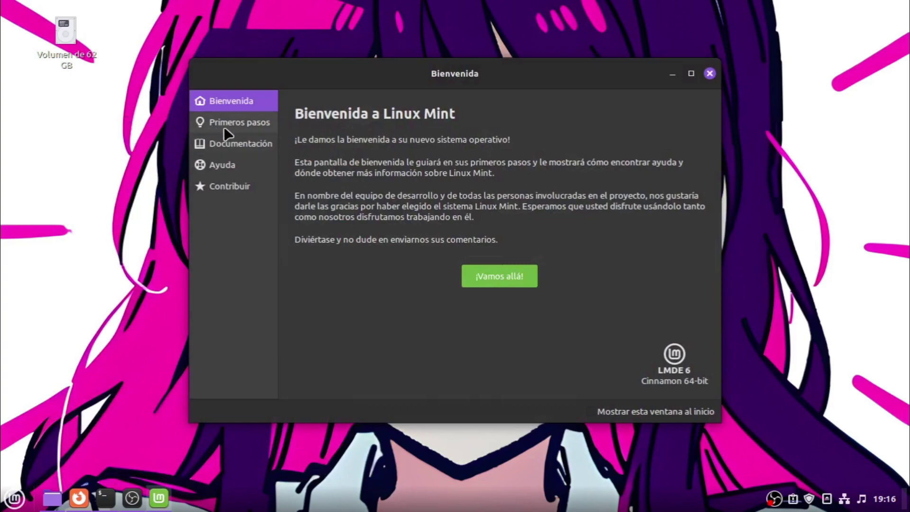
{"action": "left_click", "coordinate": [224, 125]}
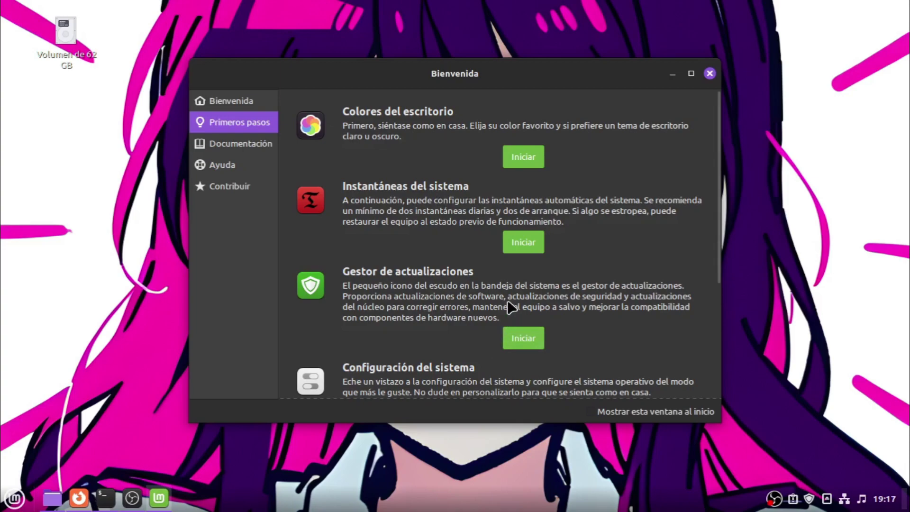
View the Colores del escritorio theme settings and the Imágenes and Vídeos folders in the file manager, and close the theme settings
{"action": "left_click", "coordinate": [504, 163]}
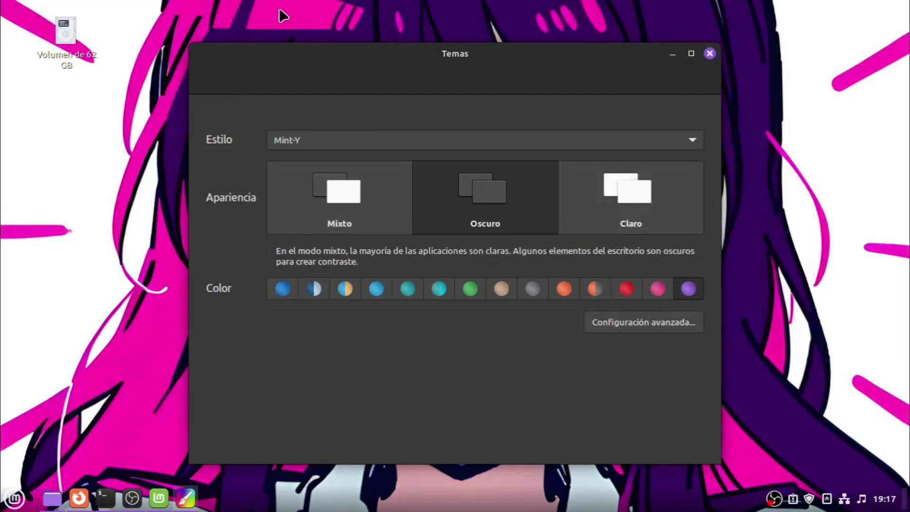
{"action": "left_click", "coordinate": [49, 499]}
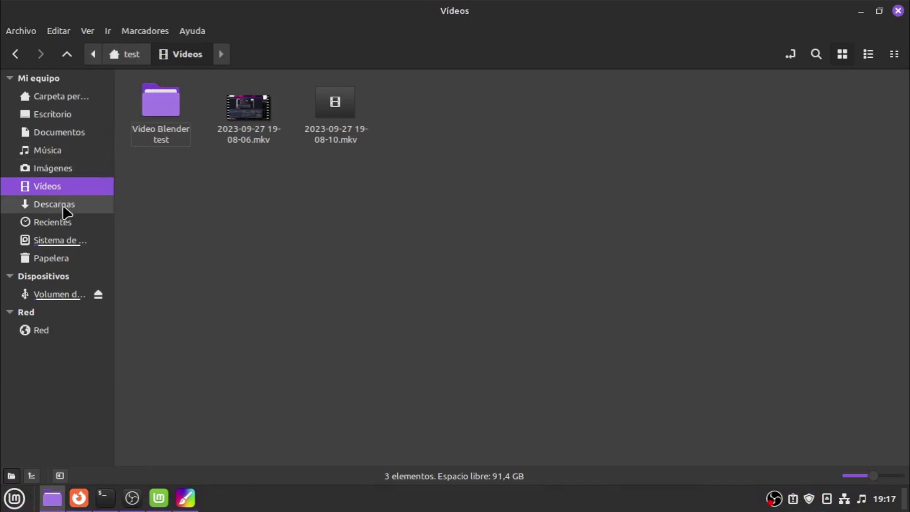
{"action": "left_click", "coordinate": [57, 166]}
{"action": "left_click", "coordinate": [92, 181]}
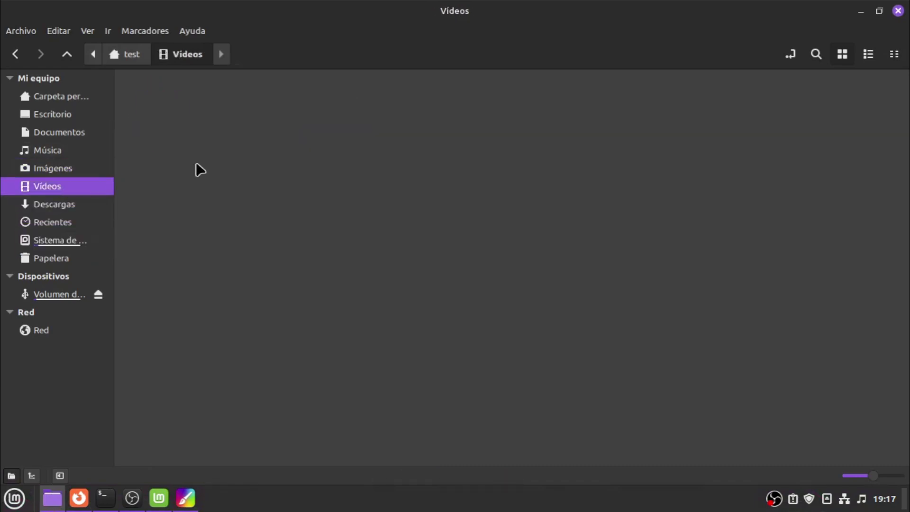
{"action": "left_click", "coordinate": [861, 12]}
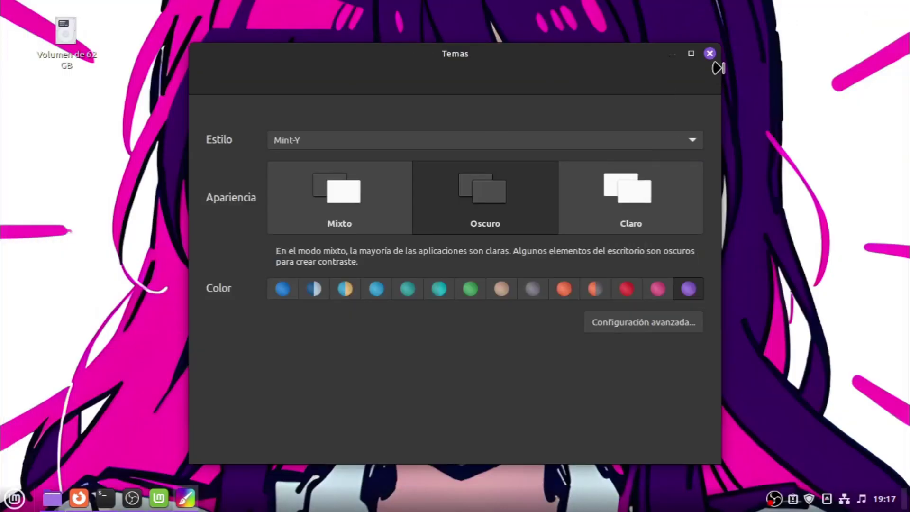
{"action": "left_click", "coordinate": [710, 55]}
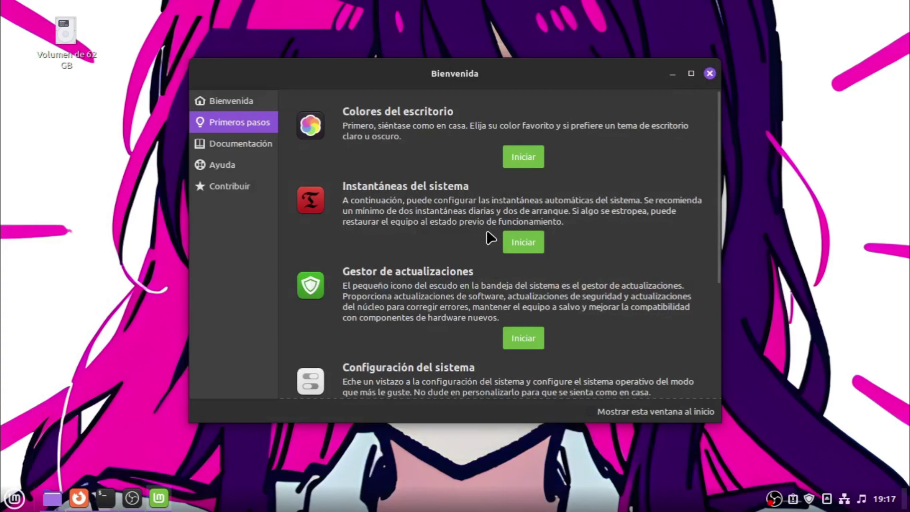
Open Instantáneas del sistema from the first steps, authenticate with the account password, view the Timeshift snapshot type options, and close the wizard
{"action": "scroll", "coordinate": [488, 239], "scroll_direction": "down", "scroll_amount": 5}
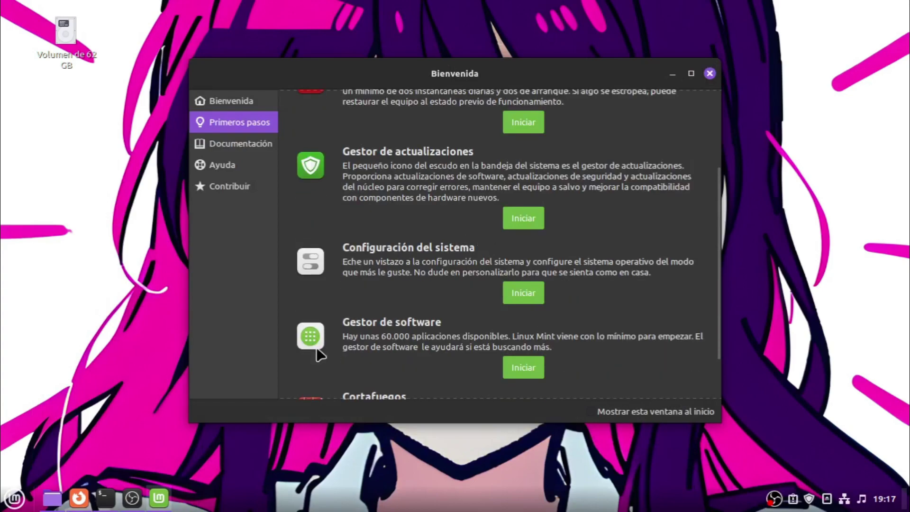
{"action": "left_click", "coordinate": [15, 499]}
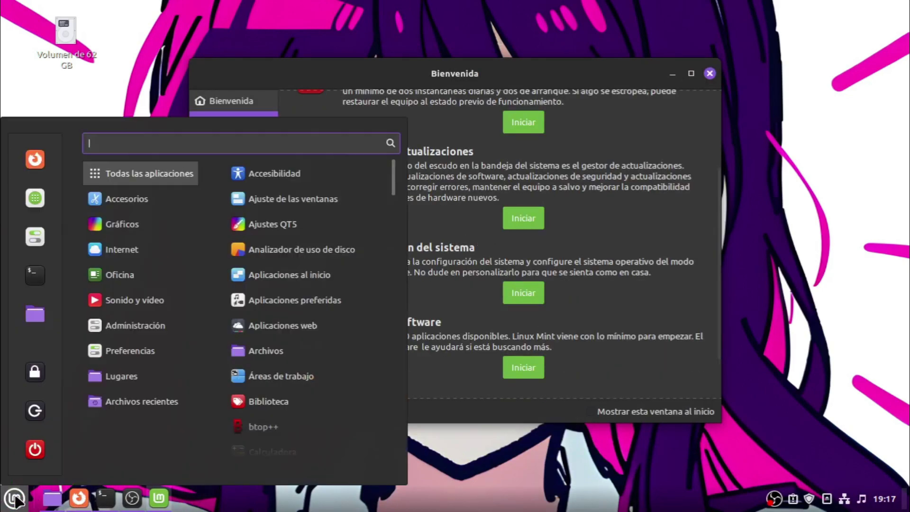
{"action": "left_click", "coordinate": [492, 239]}
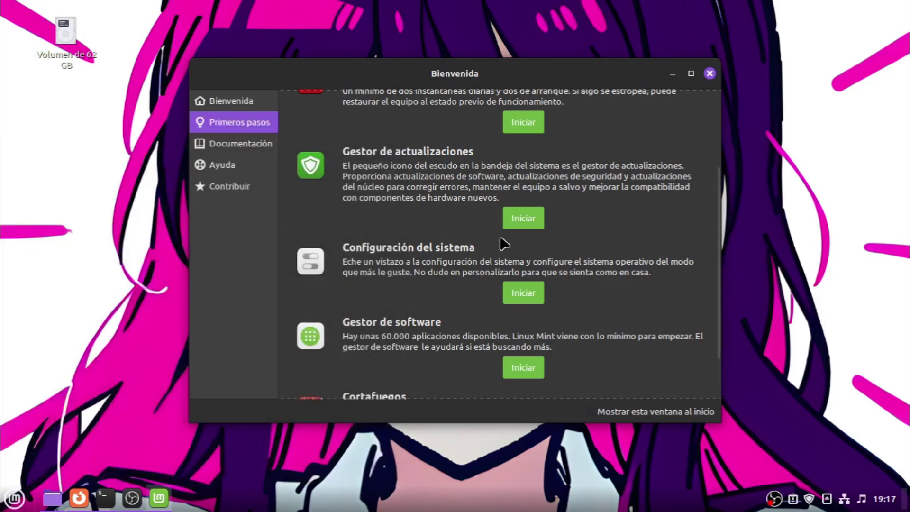
{"action": "left_click", "coordinate": [510, 131]}
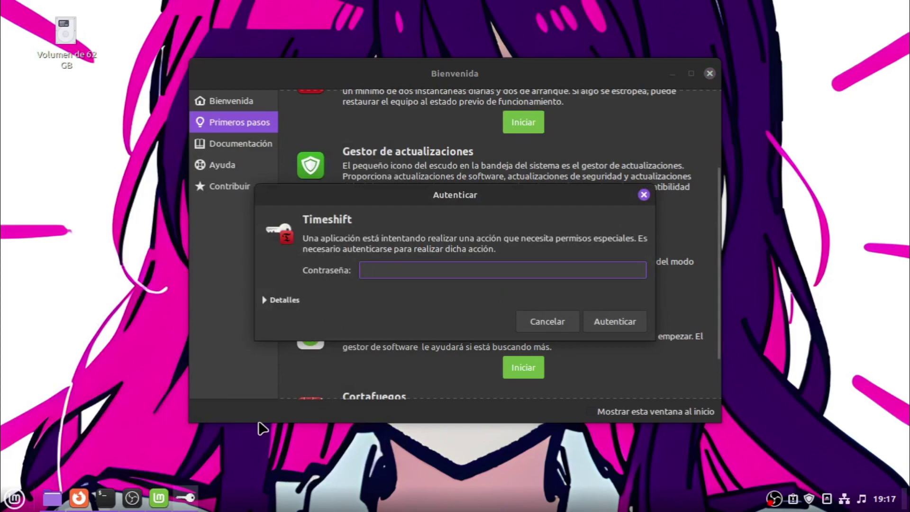
{"action": "type", "text": "*****"}
{"action": "key", "text": "Return"}
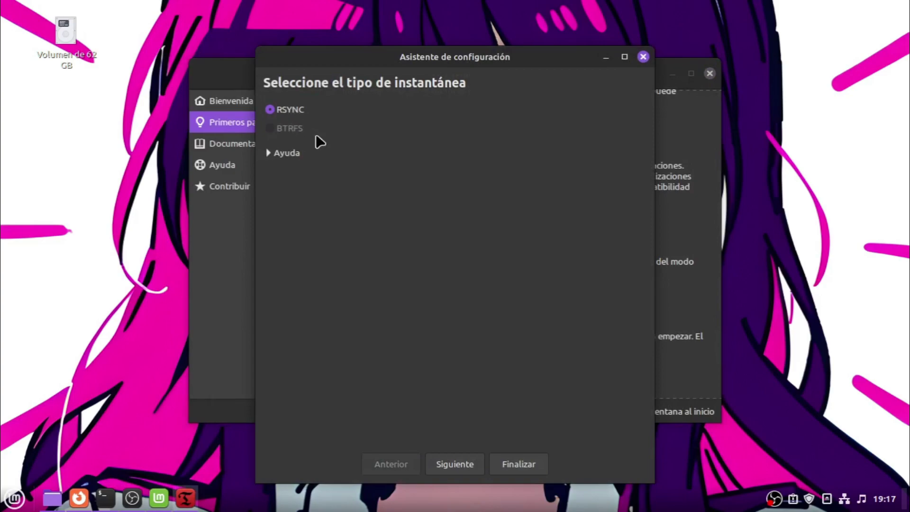
{"action": "left_click", "coordinate": [644, 56]}
{"action": "left_click", "coordinate": [709, 54]}
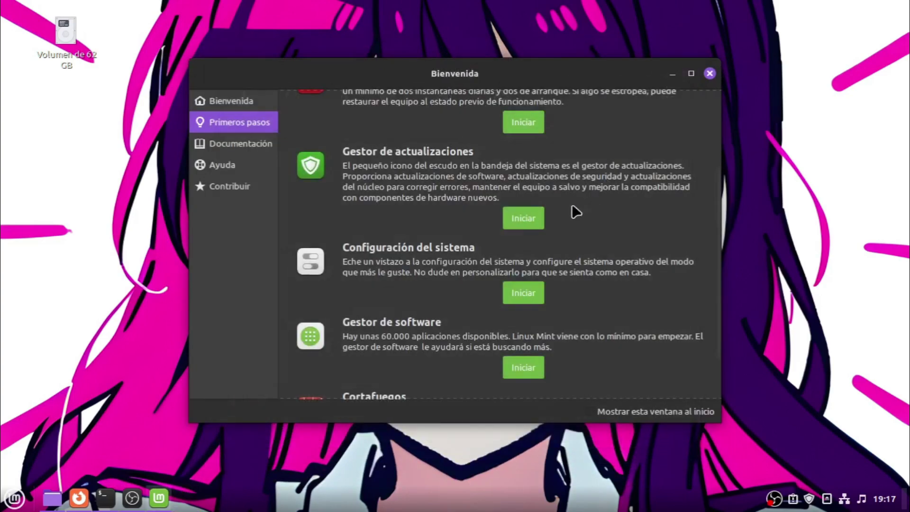
Look over the remaining Primeros pasos entries and launch the software manager
{"action": "scroll", "coordinate": [479, 270], "scroll_direction": "down", "scroll_amount": 3}
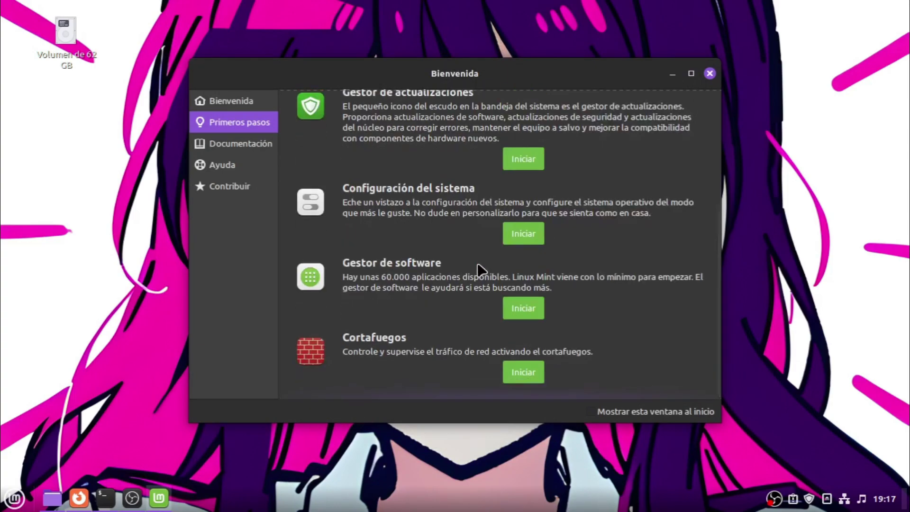
{"action": "left_click", "coordinate": [14, 498]}
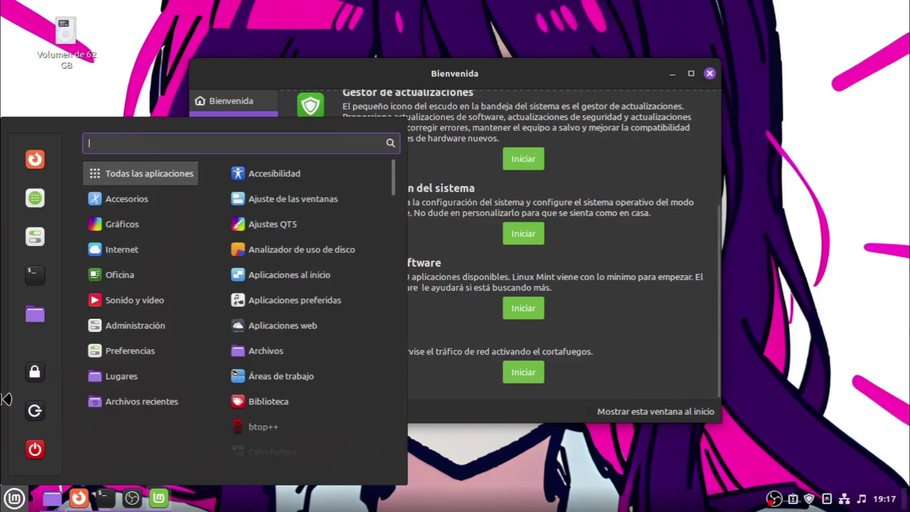
{"action": "left_click", "coordinate": [33, 199]}
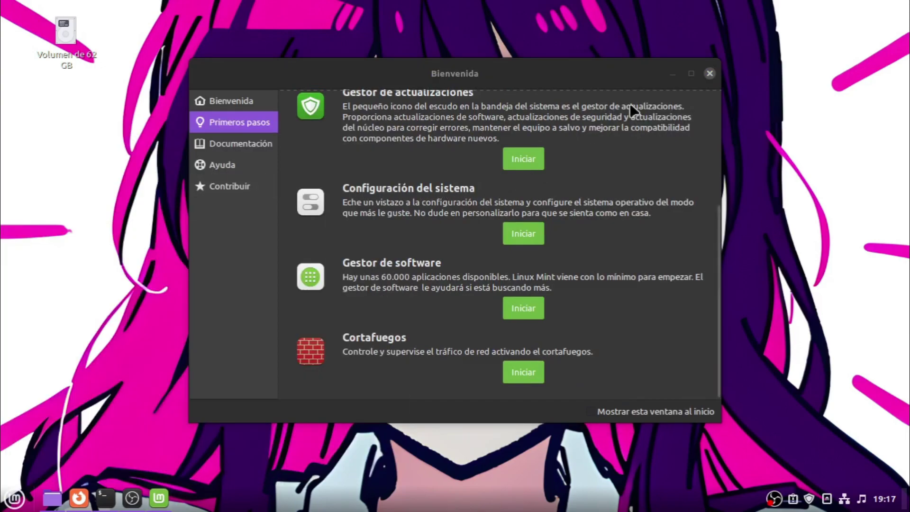
Minimize the welcome screen, then open the system settings and maximize their window
{"action": "left_click", "coordinate": [674, 74]}
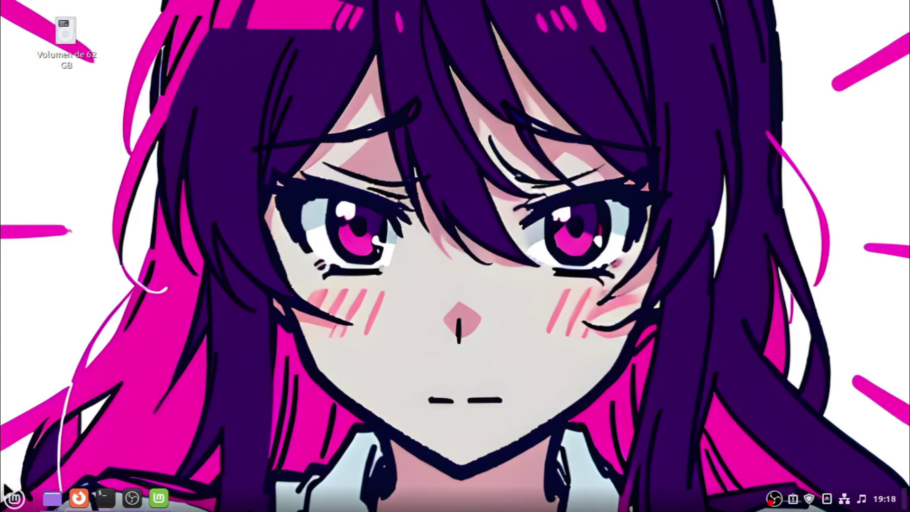
{"action": "left_click", "coordinate": [13, 498]}
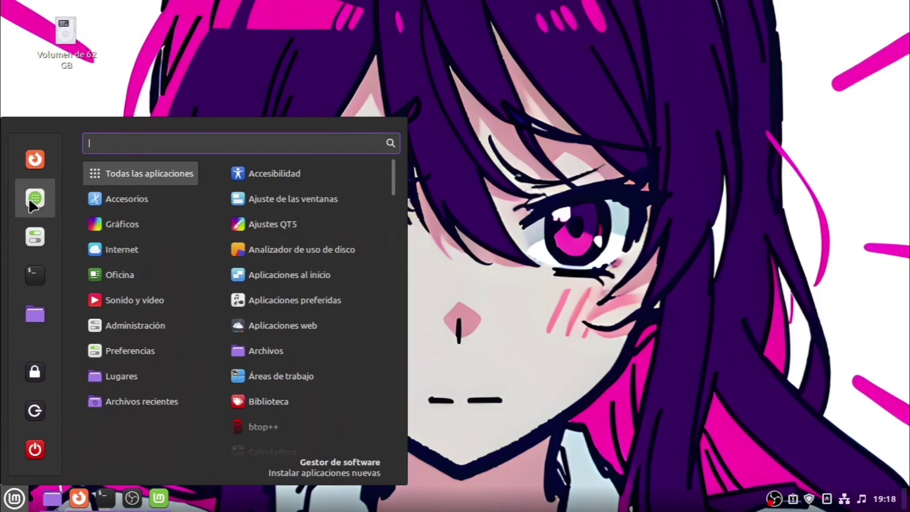
{"action": "left_click", "coordinate": [44, 235]}
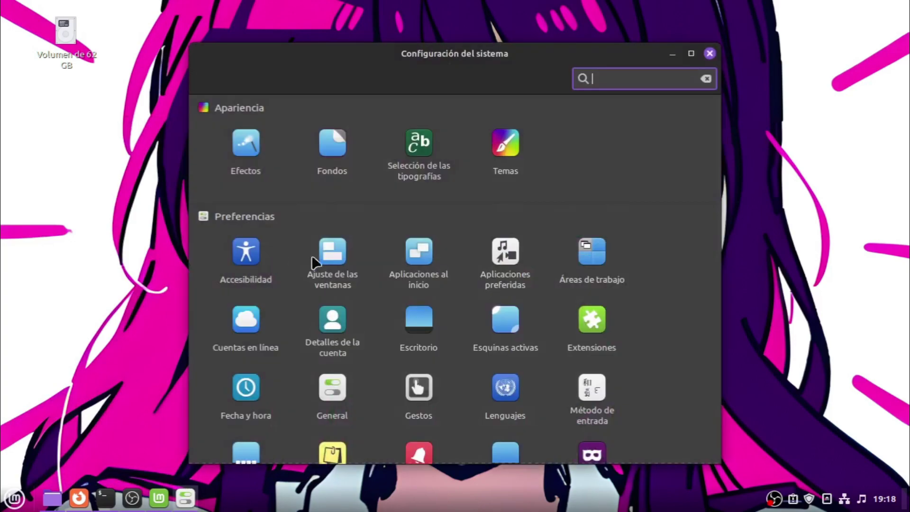
{"action": "left_click", "coordinate": [467, 62]}
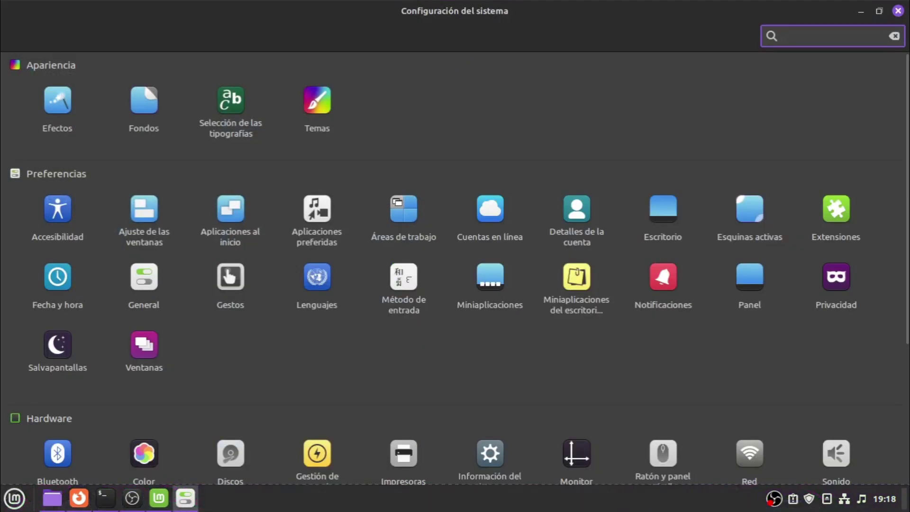
Launch the software manager, force it to quit while it is not responding, and launch it again
{"action": "left_click", "coordinate": [15, 498]}
{"action": "left_click", "coordinate": [36, 204]}
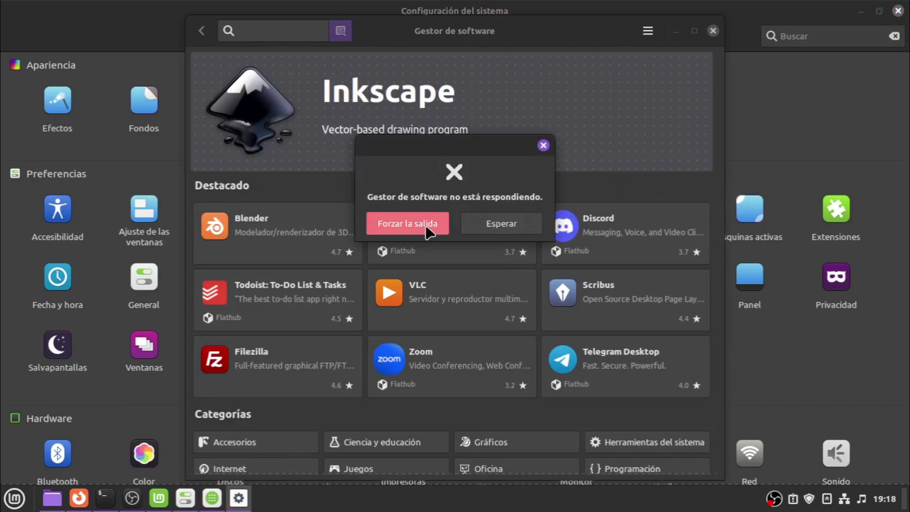
{"action": "left_click", "coordinate": [428, 231]}
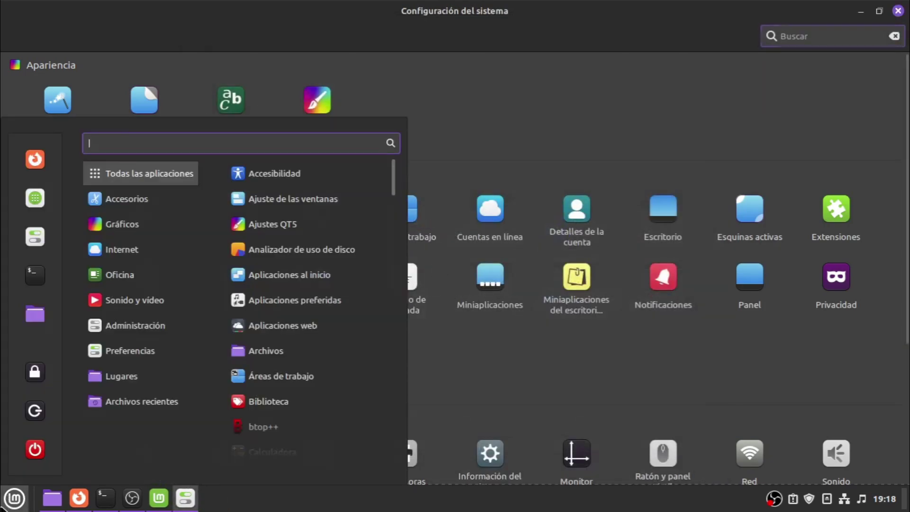
{"action": "left_click", "coordinate": [14, 498]}
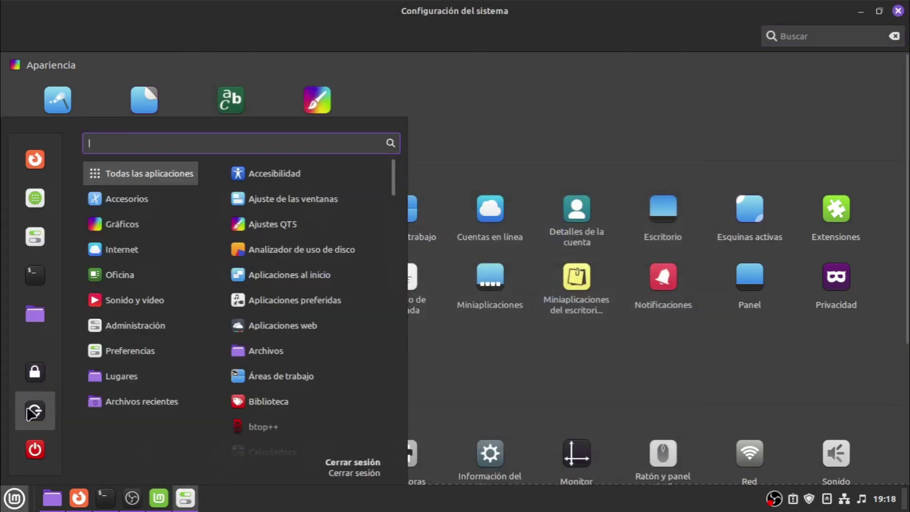
{"action": "left_click", "coordinate": [36, 196]}
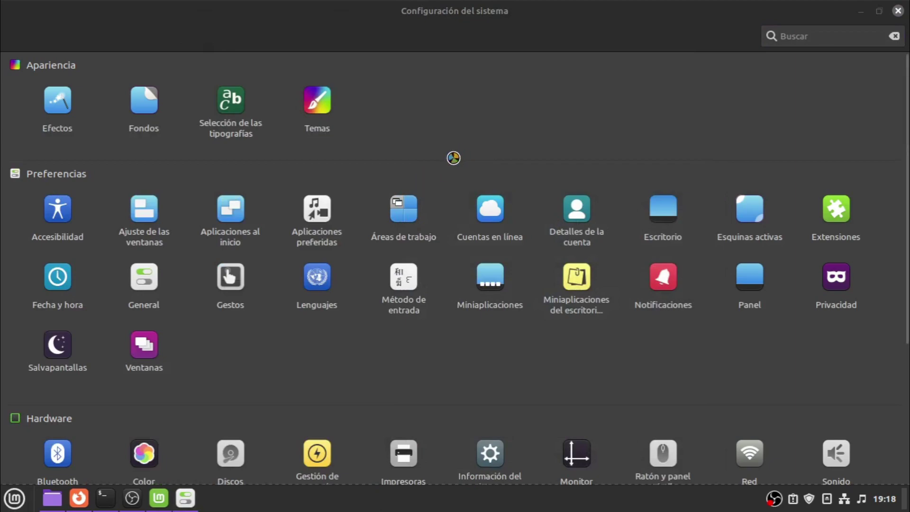
Look over the system settings categories, open Extensiones and browse the downloadable extensions sorted by popularity
{"action": "scroll", "coordinate": [443, 220], "scroll_direction": "down", "scroll_amount": 5}
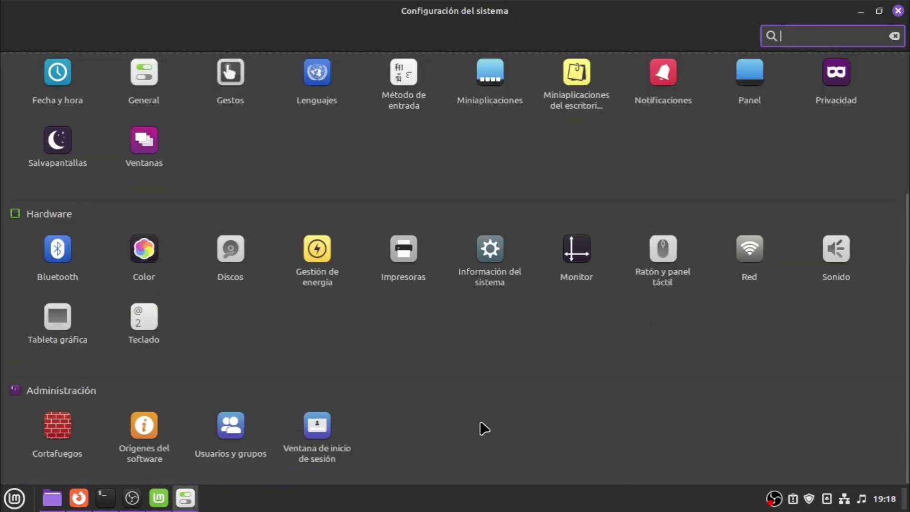
{"action": "scroll", "coordinate": [483, 428], "scroll_direction": "up", "scroll_amount": 5}
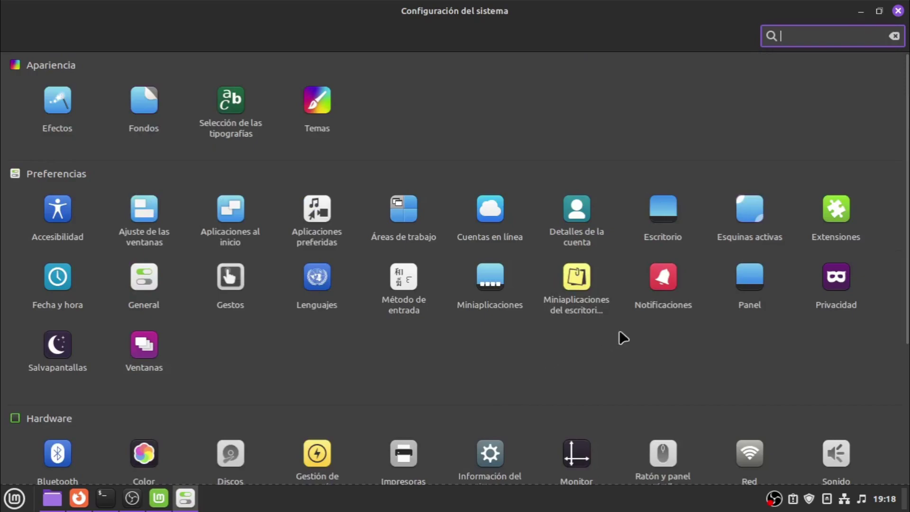
{"action": "left_click", "coordinate": [831, 219]}
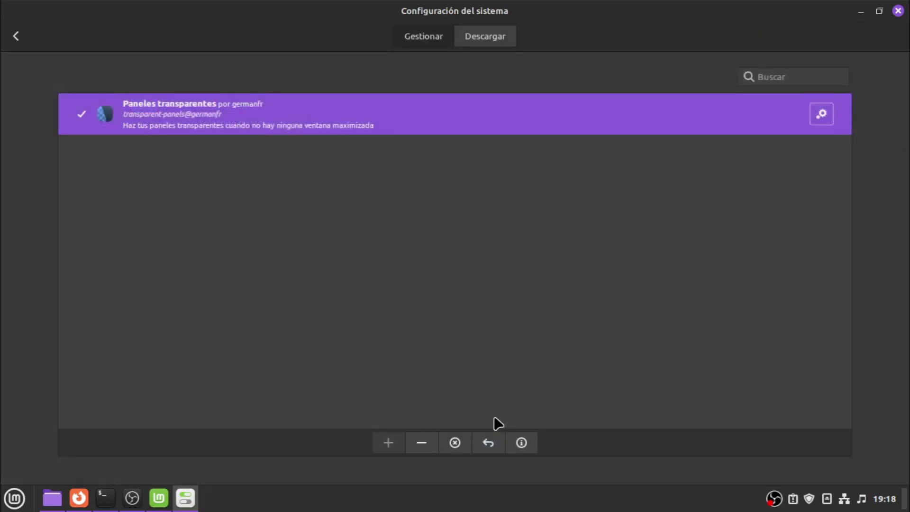
{"action": "left_click", "coordinate": [488, 37]}
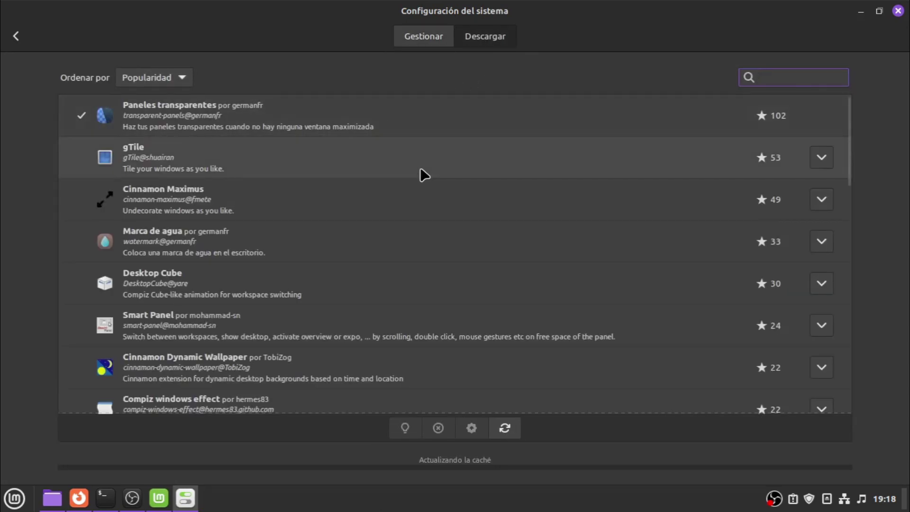
{"action": "scroll", "coordinate": [424, 180], "scroll_direction": "down", "scroll_amount": 3}
{"action": "scroll", "coordinate": [429, 199], "scroll_direction": "down", "scroll_amount": 10}
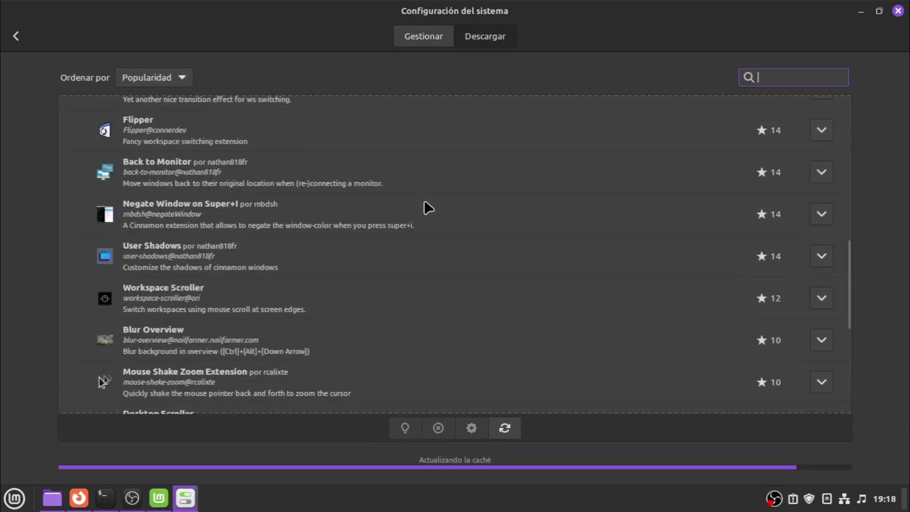
{"action": "scroll", "coordinate": [428, 207], "scroll_direction": "down", "scroll_amount": 2}
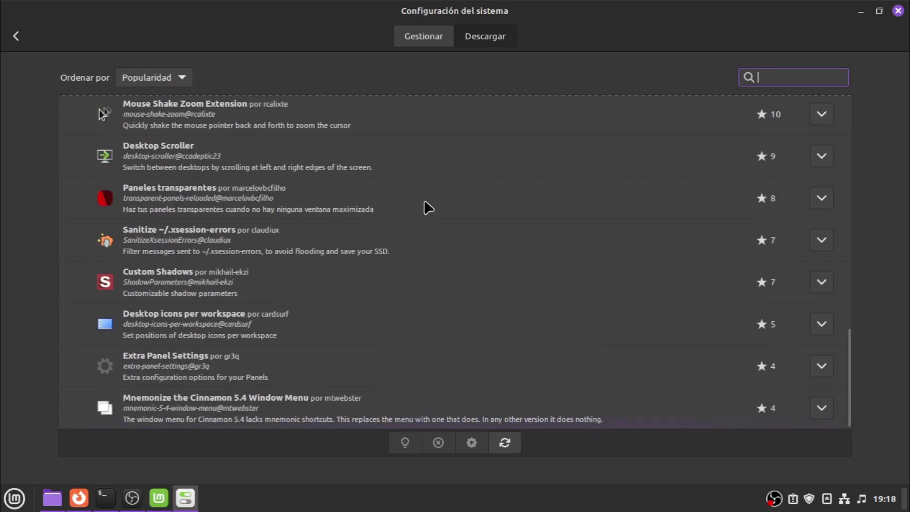
{"action": "scroll", "coordinate": [428, 207], "scroll_direction": "up", "scroll_amount": 15}
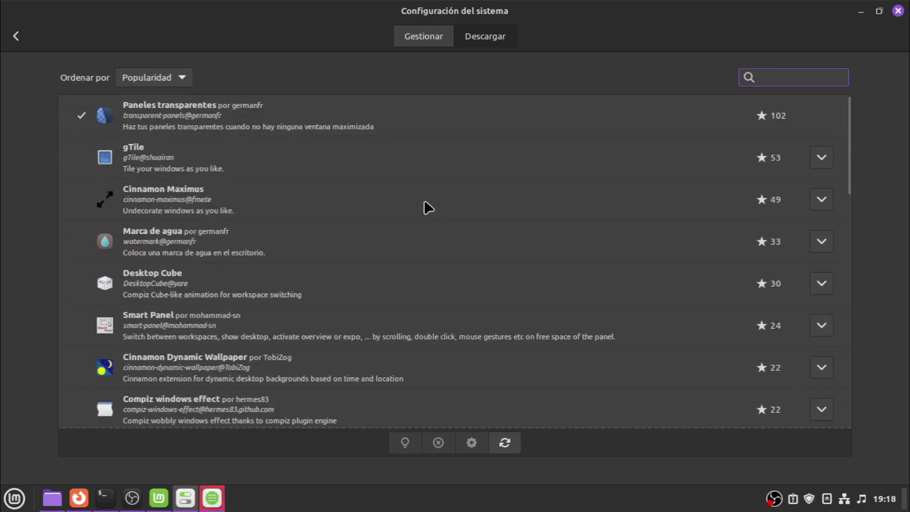
{"action": "scroll", "coordinate": [428, 208], "scroll_direction": "down", "scroll_amount": 15}
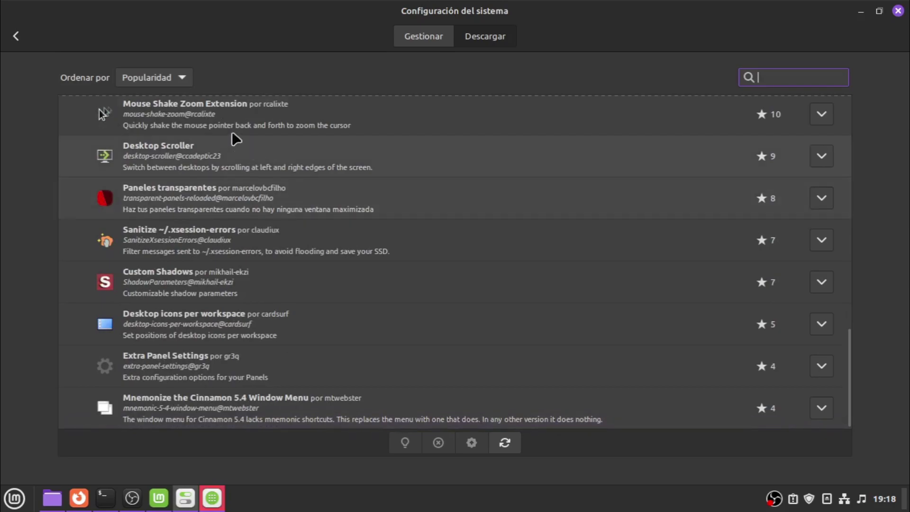
{"action": "scroll", "coordinate": [275, 260], "scroll_direction": "up", "scroll_amount": 7}
{"action": "scroll", "coordinate": [275, 258], "scroll_direction": "up", "scroll_amount": 10}
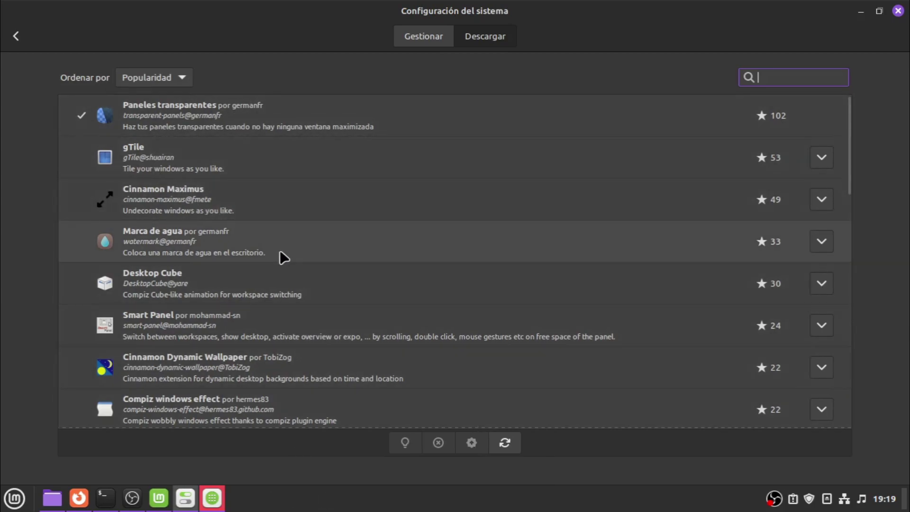
Download the Desktop Cube extension and enable it among the installed extensions
{"action": "scroll", "coordinate": [279, 251], "scroll_direction": "down", "scroll_amount": 1}
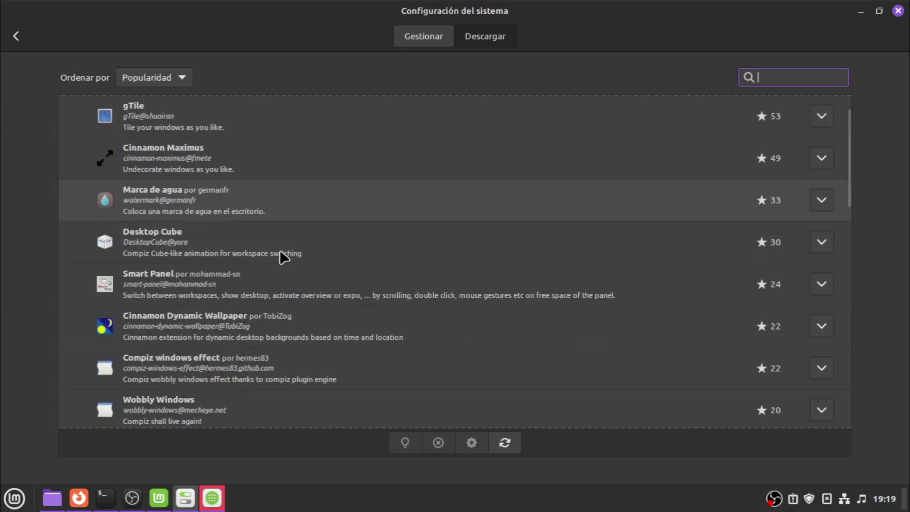
{"action": "scroll", "coordinate": [279, 252], "scroll_direction": "down", "scroll_amount": 1}
{"action": "left_click", "coordinate": [277, 199]}
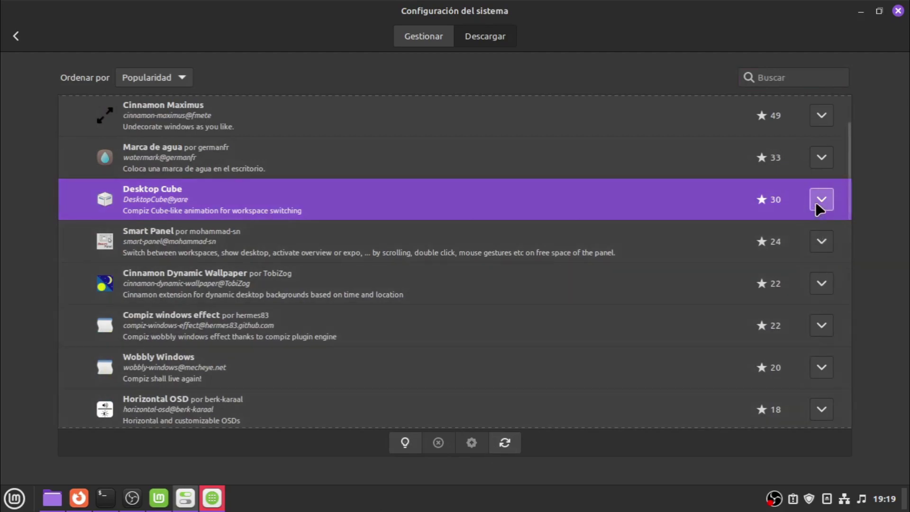
{"action": "left_click", "coordinate": [816, 203]}
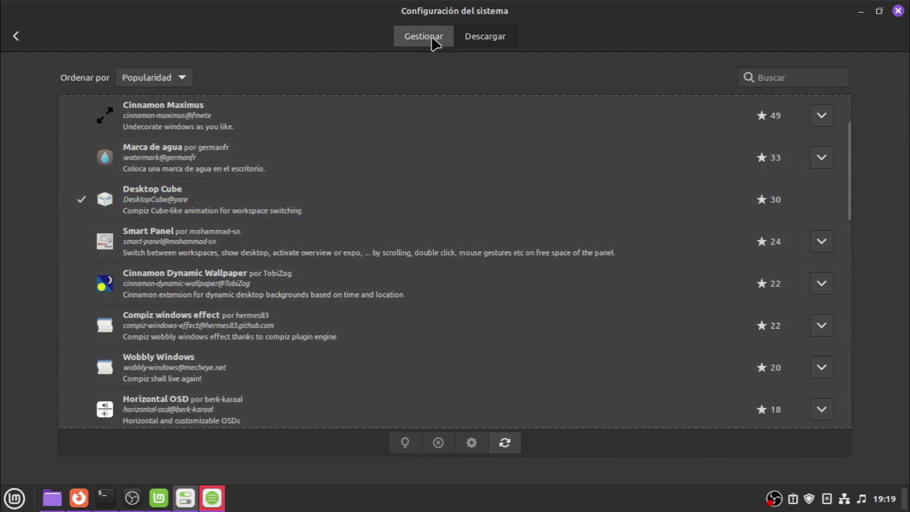
{"action": "left_click", "coordinate": [432, 40]}
{"action": "left_click", "coordinate": [252, 115]}
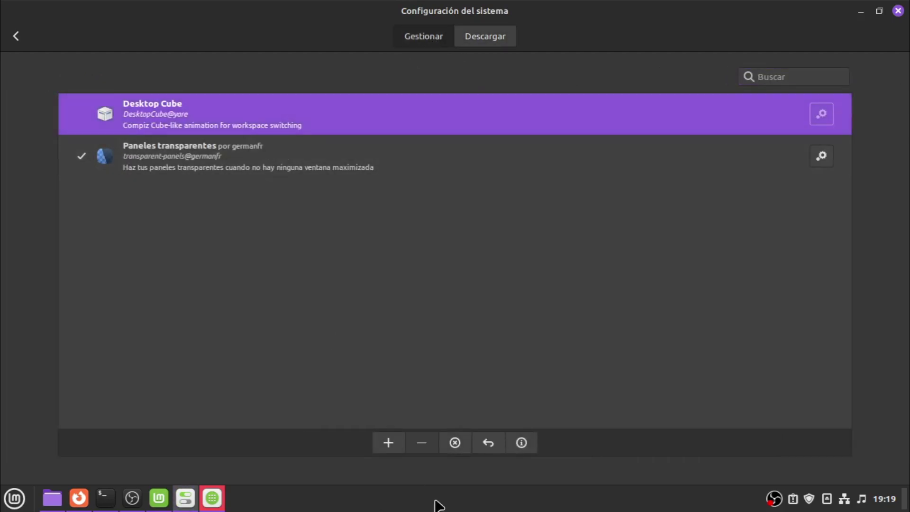
{"action": "left_click", "coordinate": [393, 445]}
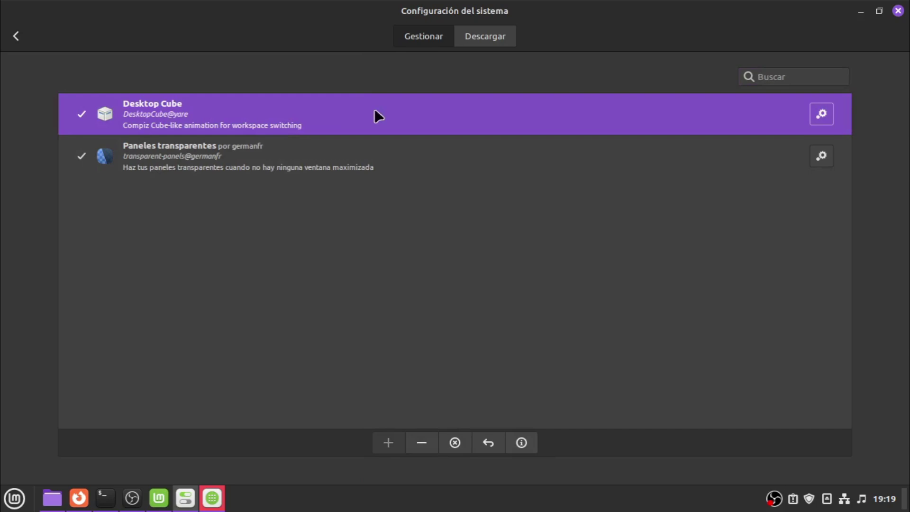
View the Desktop Cube configuration and its linked Áreas de trabajo options, and close the workspace options
{"action": "left_click", "coordinate": [823, 114]}
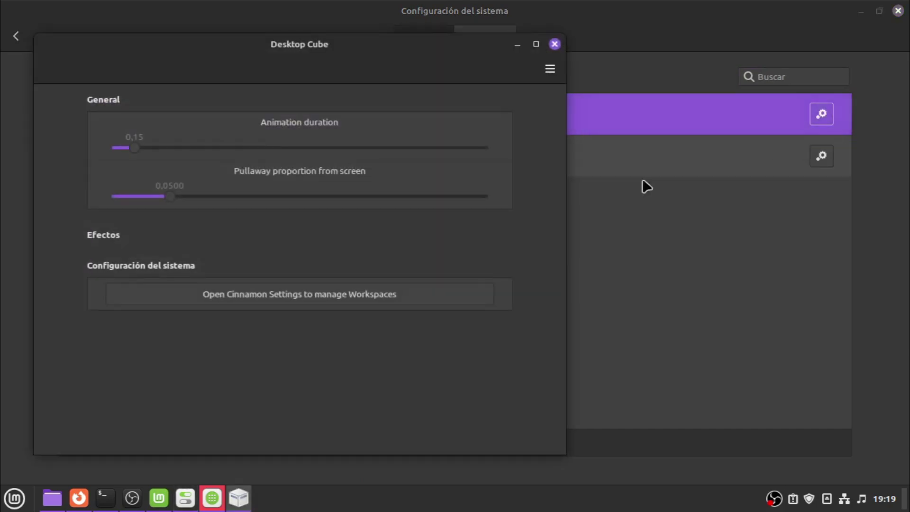
{"action": "left_click", "coordinate": [363, 297]}
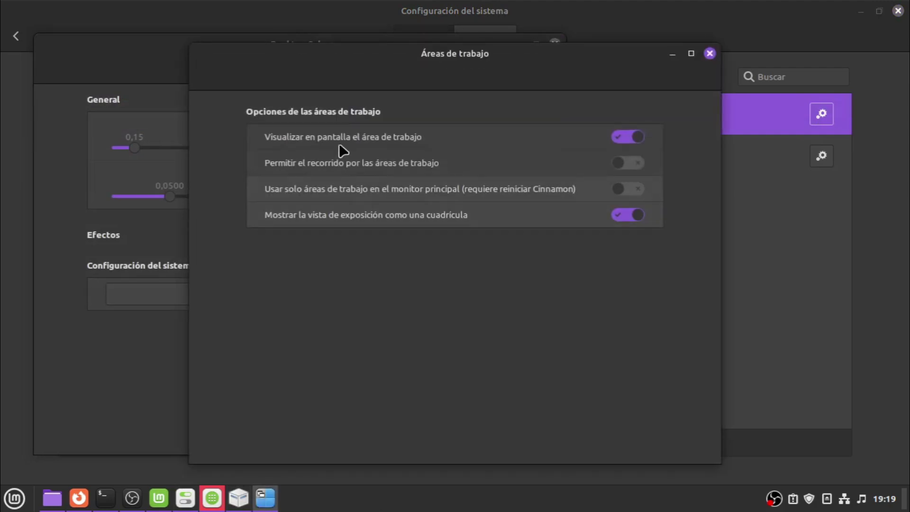
{"action": "left_click", "coordinate": [709, 54]}
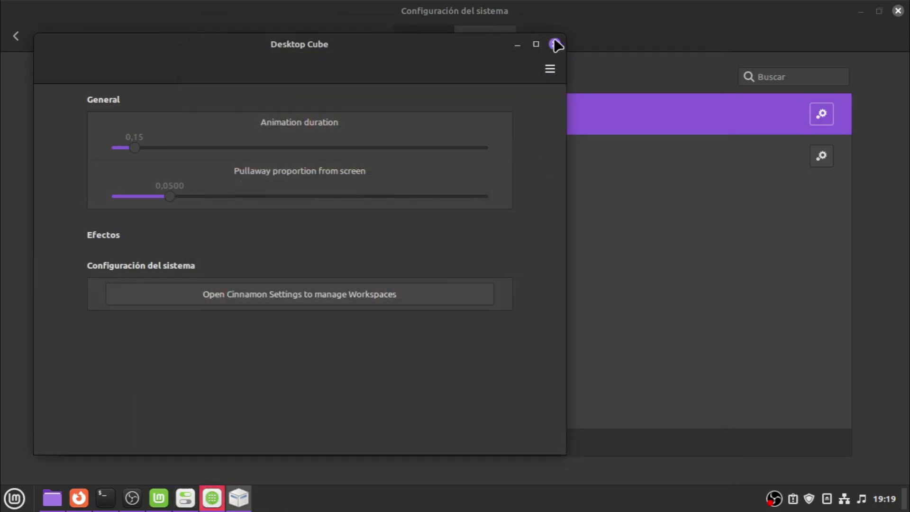
Minimize the system settings and bring the Desktop Cube settings to the front from the overview of open windows
{"action": "left_click", "coordinate": [859, 11]}
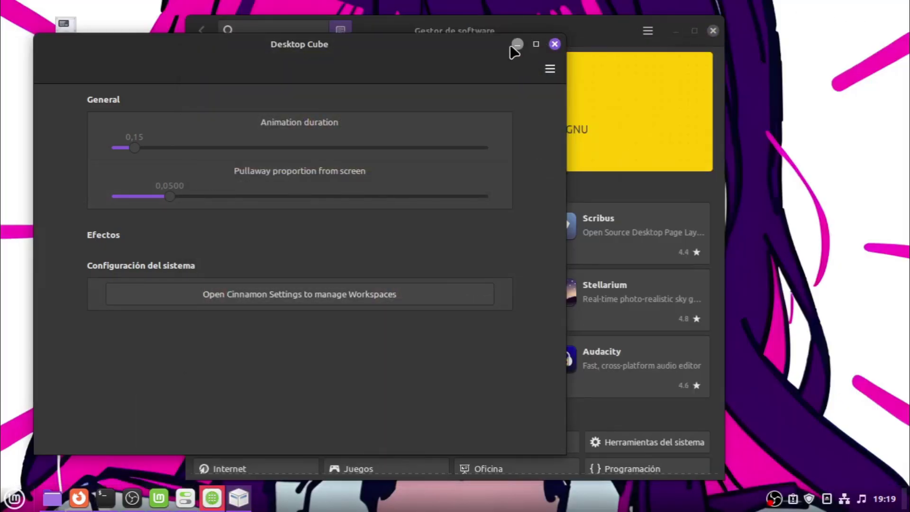
{"action": "mouse_move", "coordinate": [1, 0]}
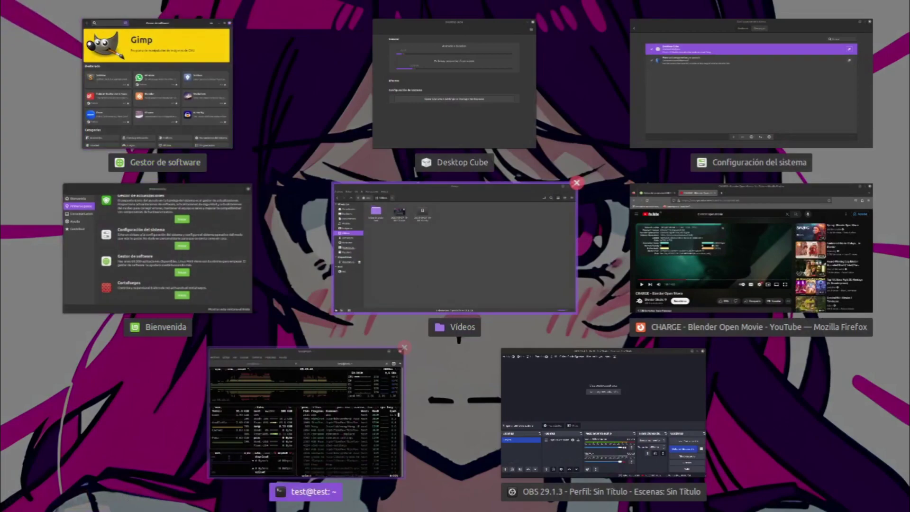
{"action": "left_click", "coordinate": [439, 142]}
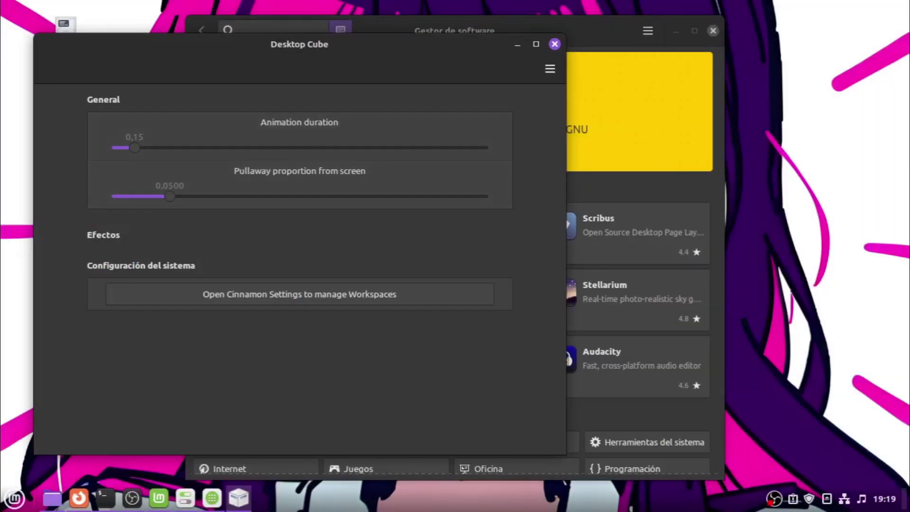
{"action": "left_click", "coordinate": [239, 500]}
{"action": "left_click", "coordinate": [239, 500]}
Recheck the Áreas de trabajo options, and clear the desktop by closing both settings windows and minimizing the software manager
{"action": "left_click", "coordinate": [282, 298]}
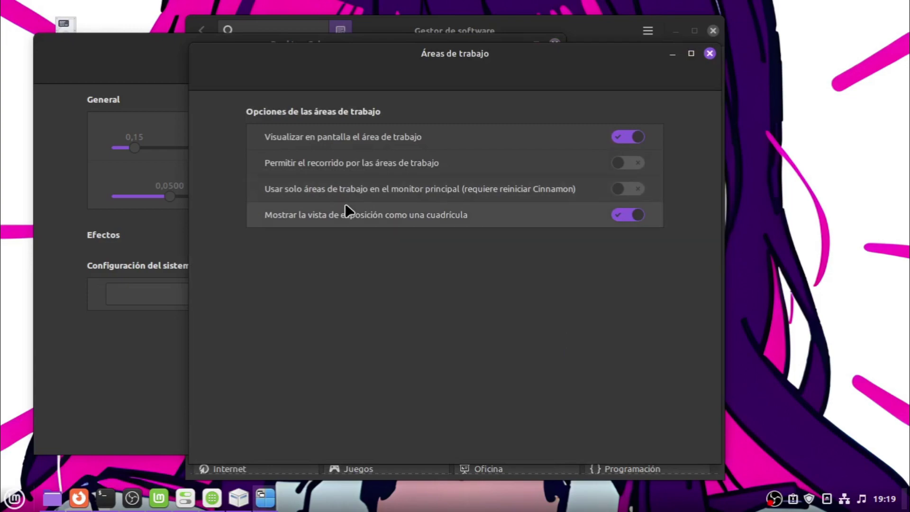
{"action": "key", "text": "super"}
{"action": "key", "text": "super"}
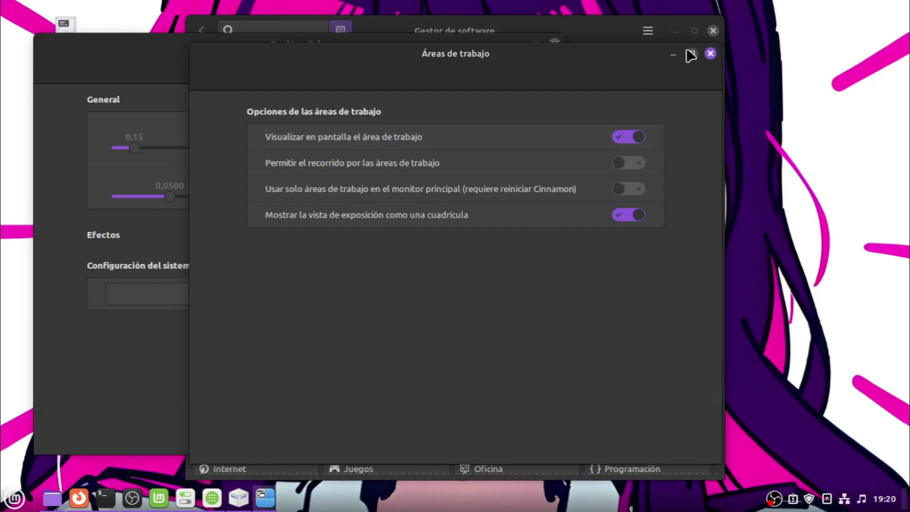
{"action": "left_click", "coordinate": [709, 53]}
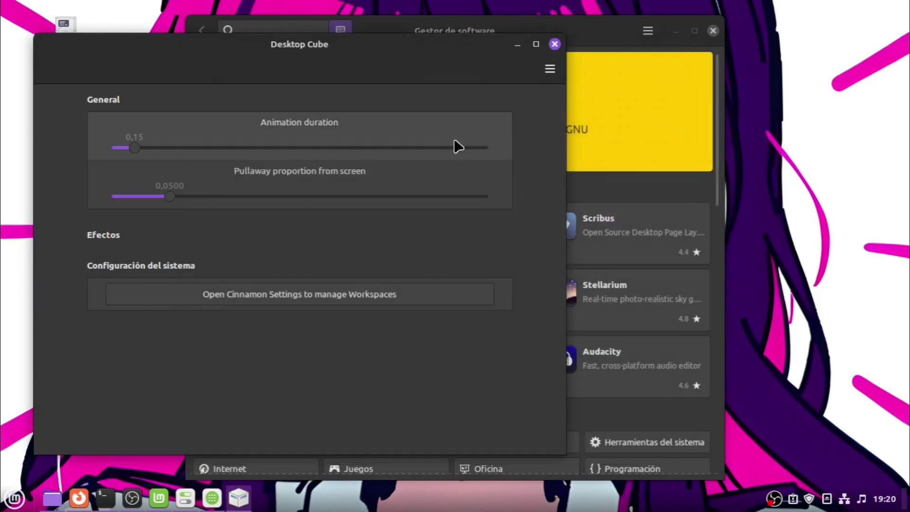
{"action": "left_click", "coordinate": [554, 44]}
{"action": "left_click", "coordinate": [677, 31]}
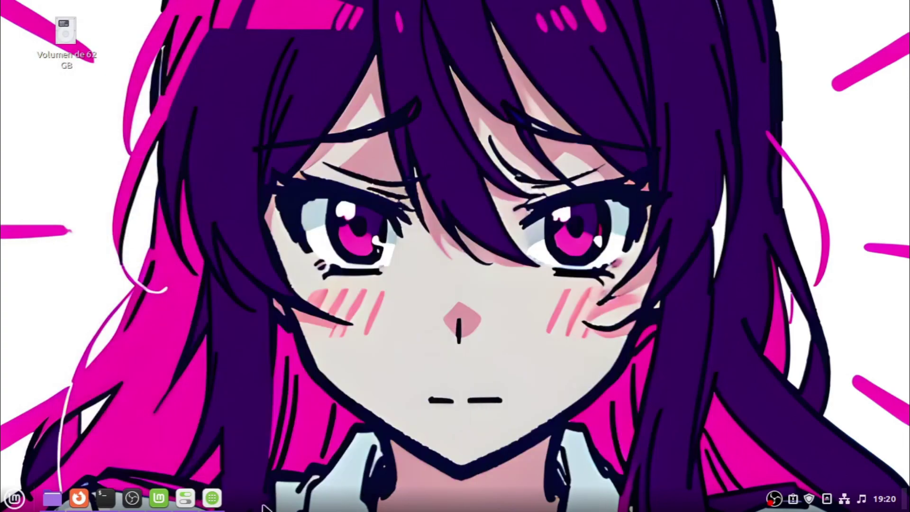
Restore the software manager and look through its Destacado, Categorías and Mejor valorado sections
{"action": "left_click", "coordinate": [211, 496]}
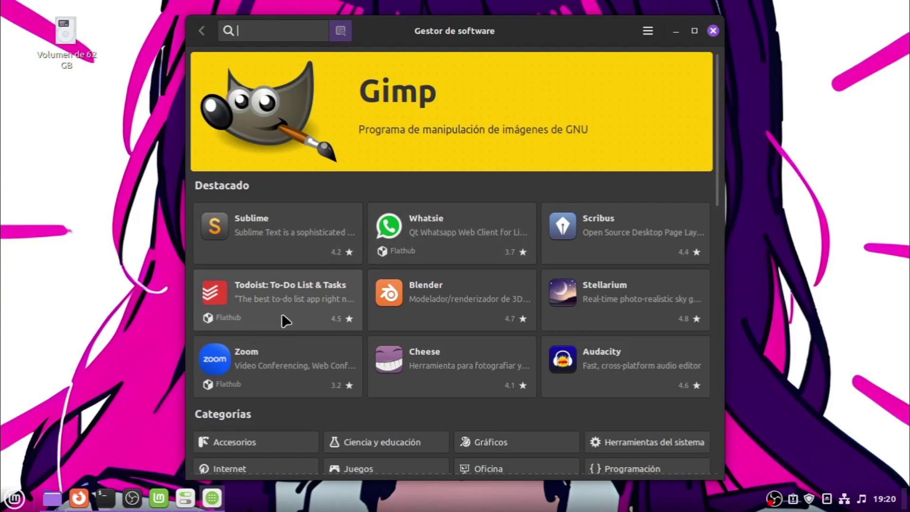
{"action": "scroll", "coordinate": [281, 318], "scroll_direction": "down", "scroll_amount": 7}
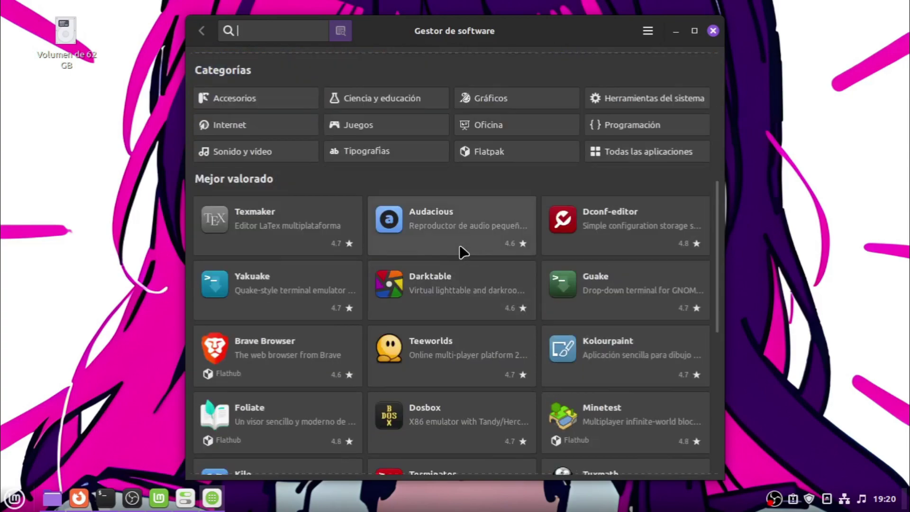
{"action": "scroll", "coordinate": [392, 305], "scroll_direction": "down", "scroll_amount": 2}
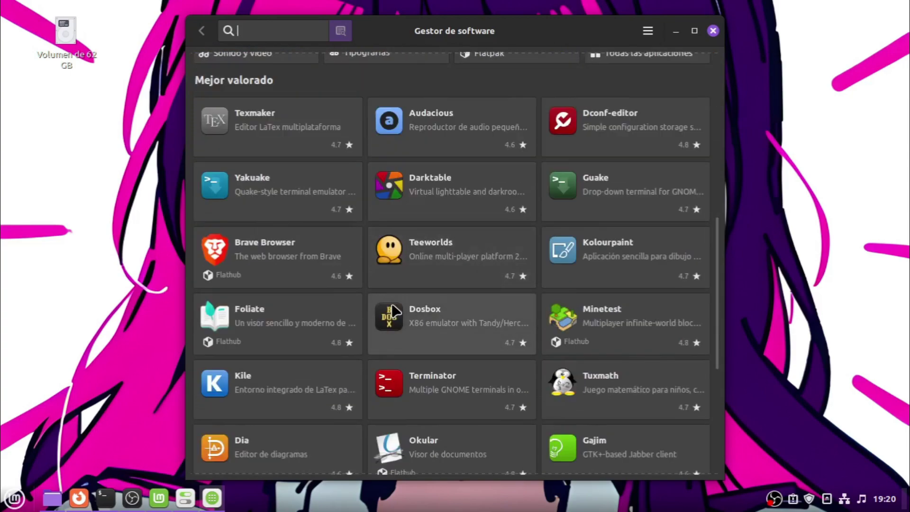
Look through the remaining Mejor valorado applications in the software manager and return to the start of its home page
{"action": "scroll", "coordinate": [392, 311], "scroll_direction": "down", "scroll_amount": 2}
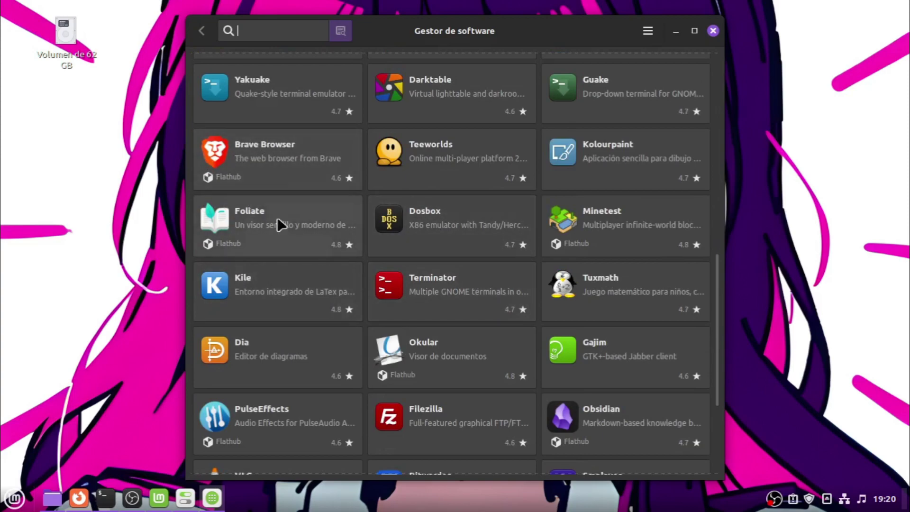
{"action": "scroll", "coordinate": [343, 256], "scroll_direction": "down", "scroll_amount": 4}
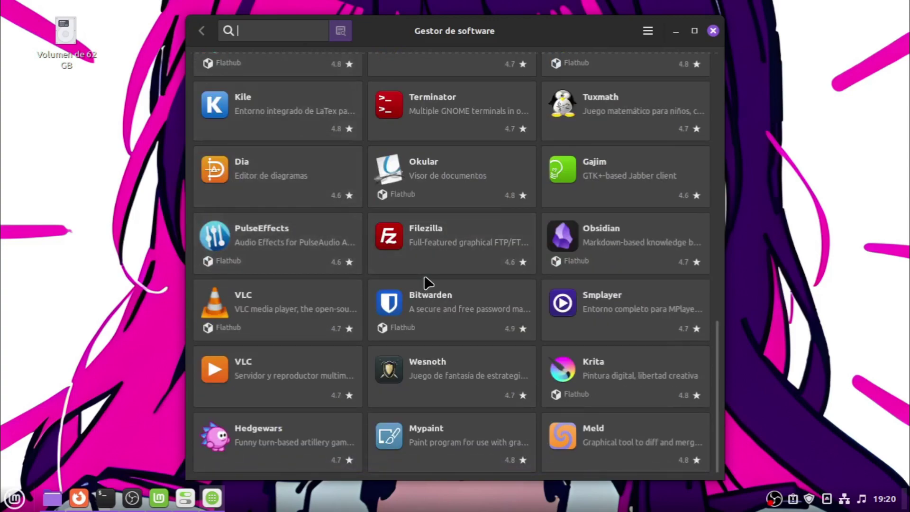
{"action": "scroll", "coordinate": [423, 278], "scroll_direction": "up", "scroll_amount": 1}
{"action": "scroll", "coordinate": [423, 278], "scroll_direction": "down", "scroll_amount": 1}
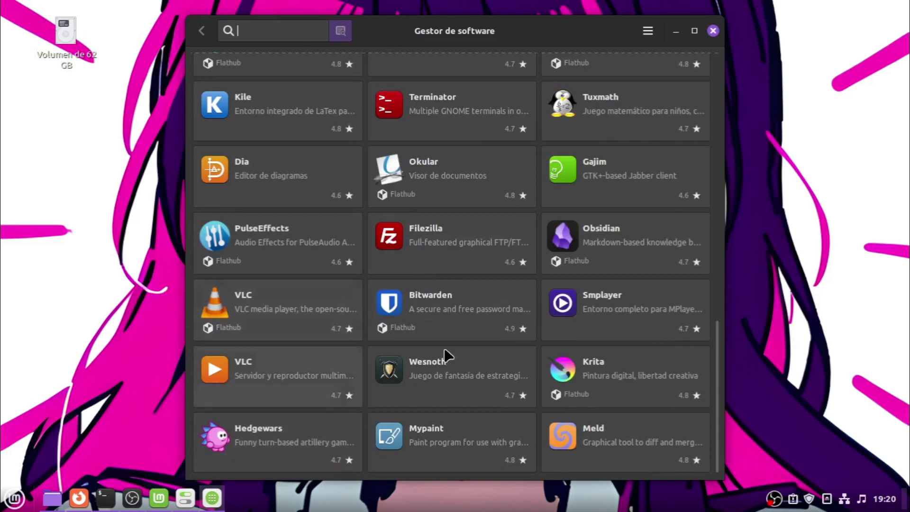
{"action": "scroll", "coordinate": [497, 348], "scroll_direction": "up", "scroll_amount": 15}
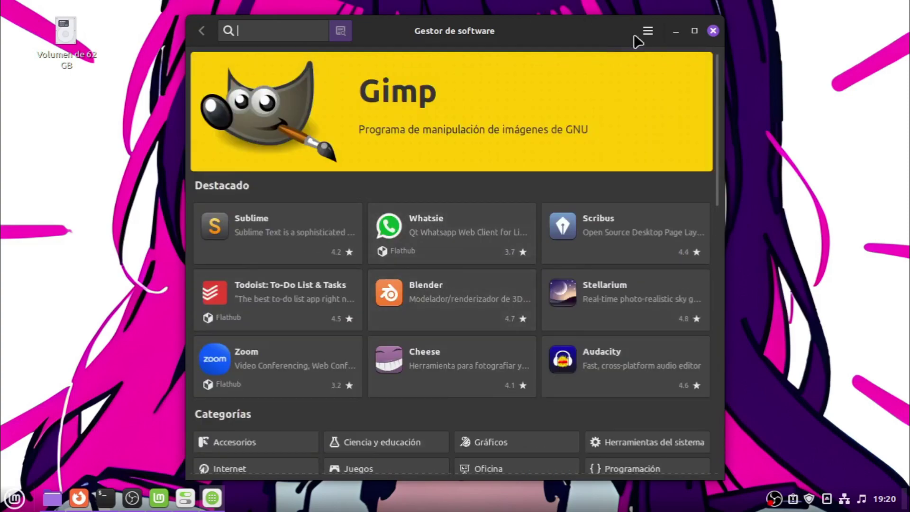
View the list of installed applications in the software manager, return to its home page and recheck its options
{"action": "left_click", "coordinate": [647, 31]}
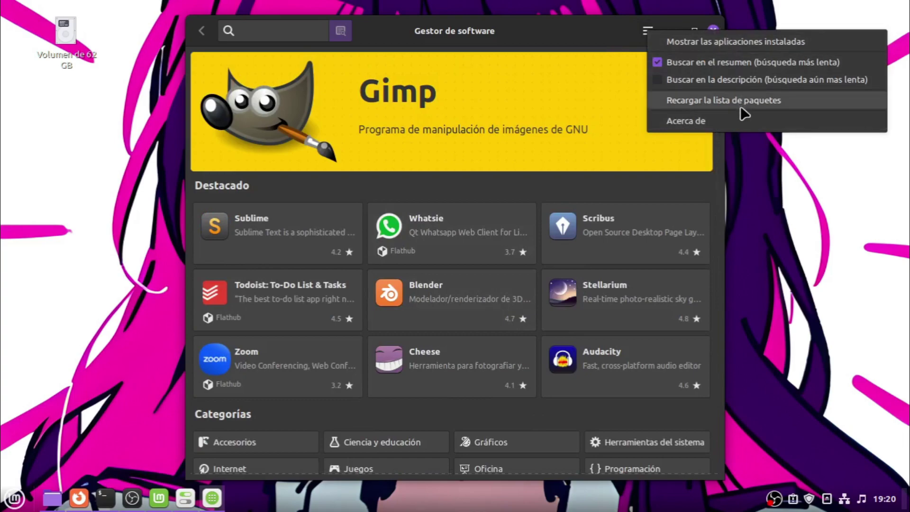
{"action": "left_click", "coordinate": [708, 46]}
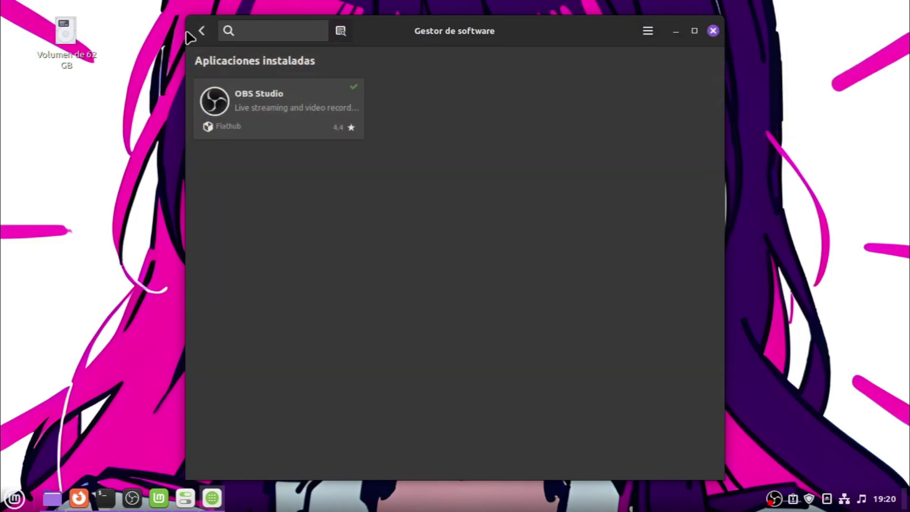
{"action": "left_click", "coordinate": [202, 31]}
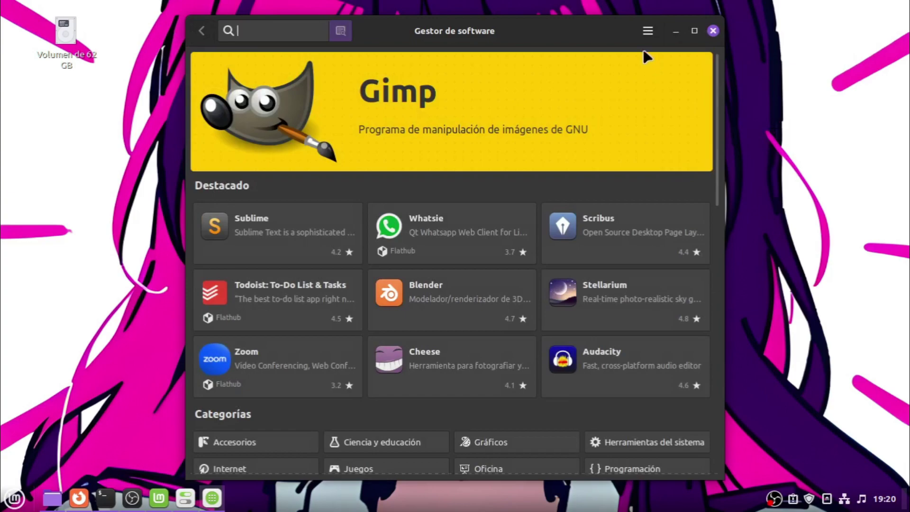
{"action": "left_click", "coordinate": [648, 30]}
{"action": "left_click", "coordinate": [453, 41]}
Open the system settings, close the duplicate window, and return the existing one from Extensions to the settings overview
{"action": "key", "text": "super"}
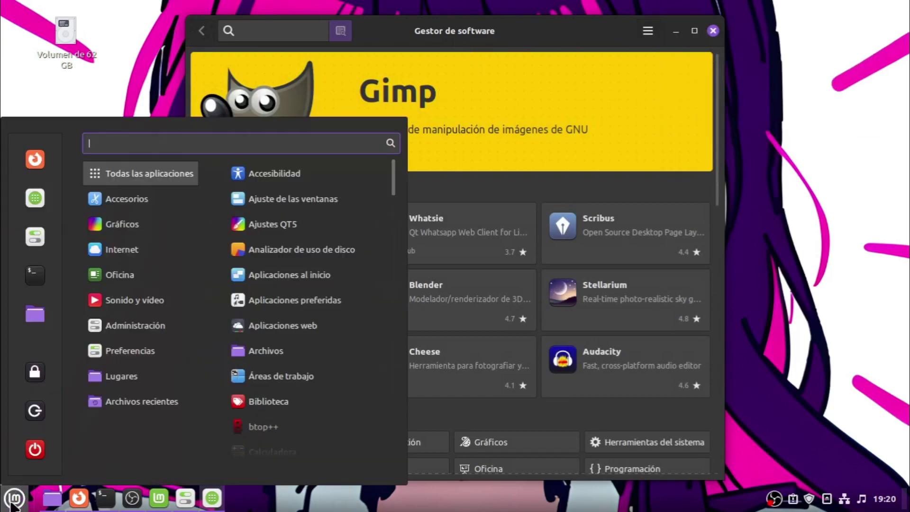
{"action": "left_click", "coordinate": [32, 234]}
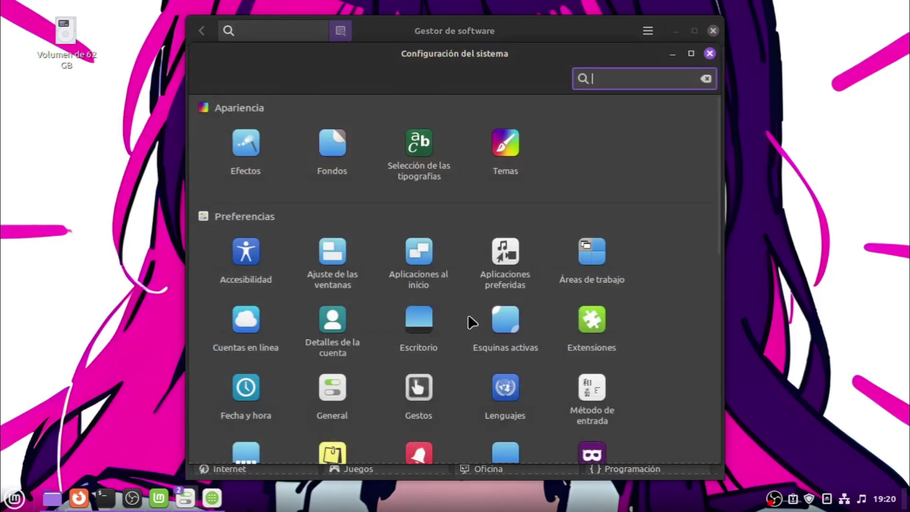
{"action": "left_click", "coordinate": [709, 53]}
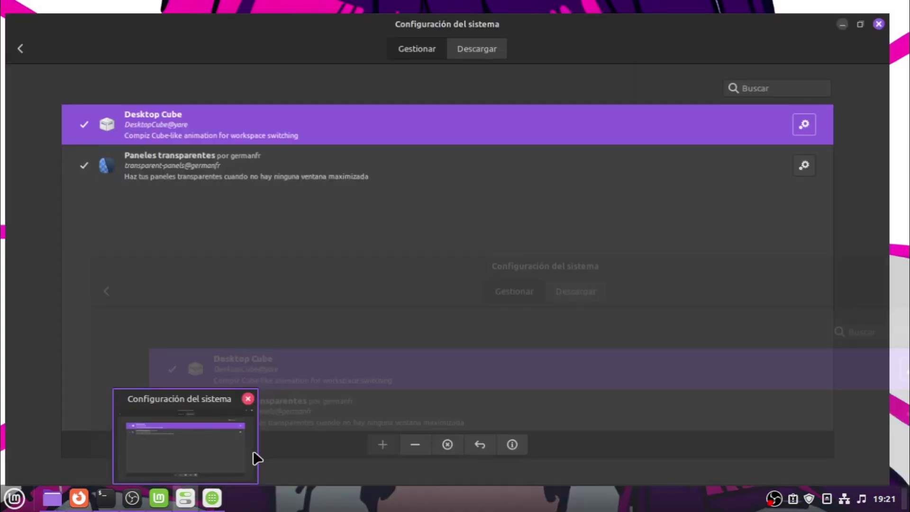
{"action": "left_click", "coordinate": [253, 451]}
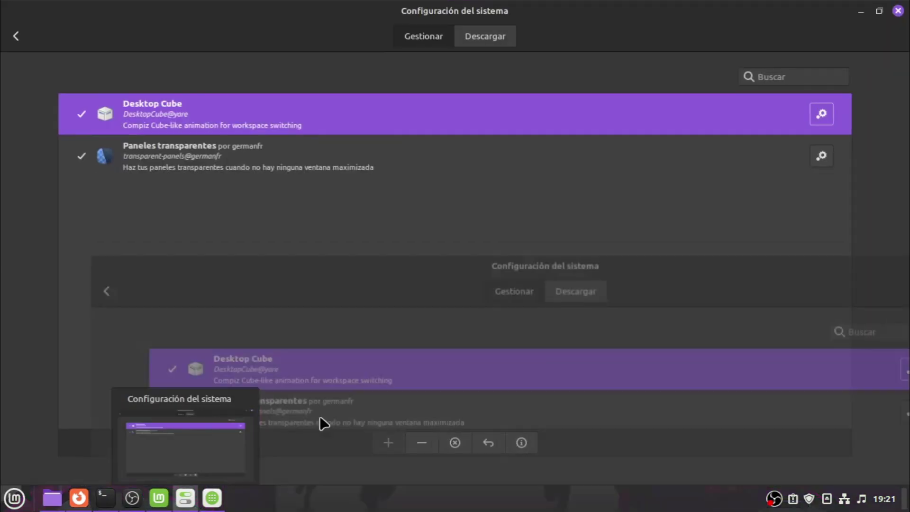
{"action": "left_click", "coordinate": [17, 37]}
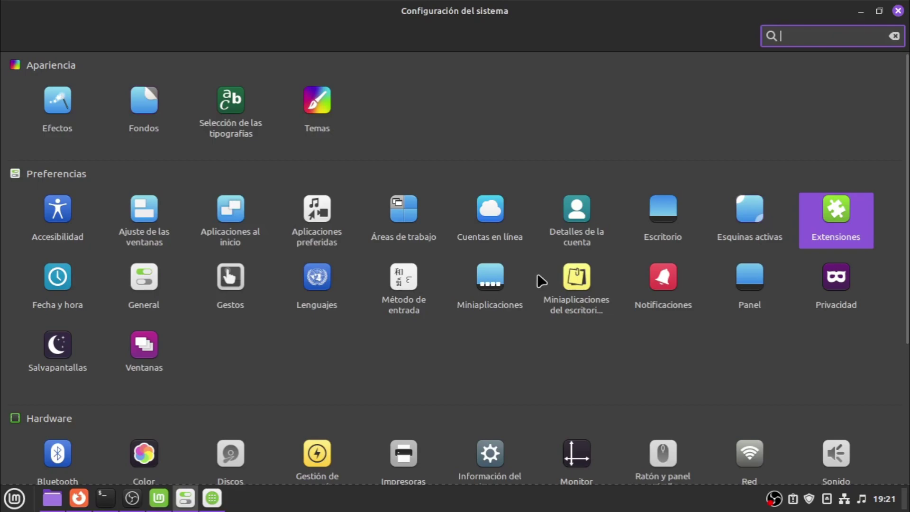
Look over the Apariencia, Preferencias, Hardware and Administración categories of the system settings
{"action": "scroll", "coordinate": [361, 365], "scroll_direction": "down", "scroll_amount": 3}
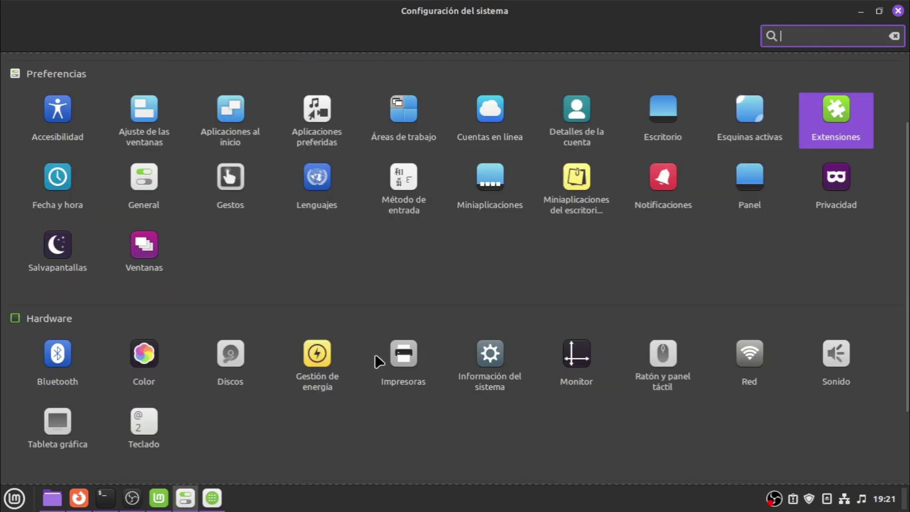
{"action": "scroll", "coordinate": [377, 357], "scroll_direction": "down", "scroll_amount": 3}
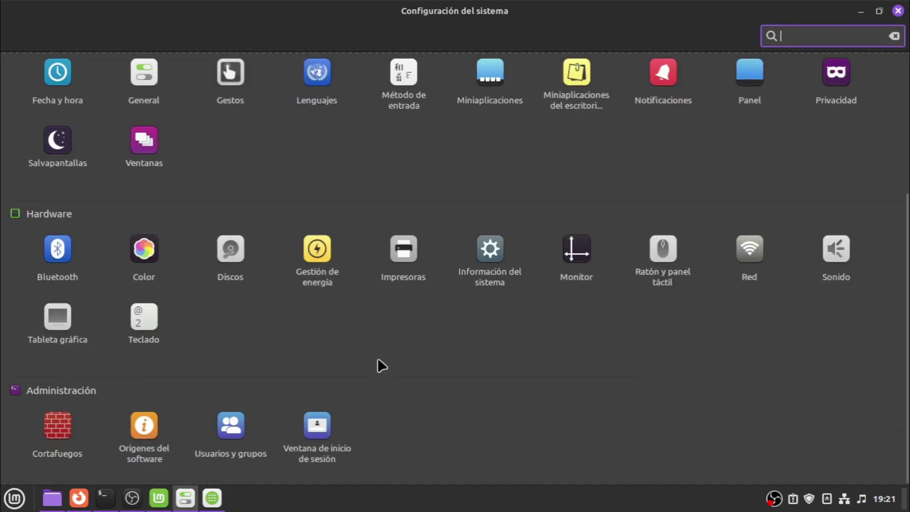
{"action": "scroll", "coordinate": [379, 357], "scroll_direction": "down", "scroll_amount": 2}
{"action": "scroll", "coordinate": [383, 364], "scroll_direction": "up", "scroll_amount": 3}
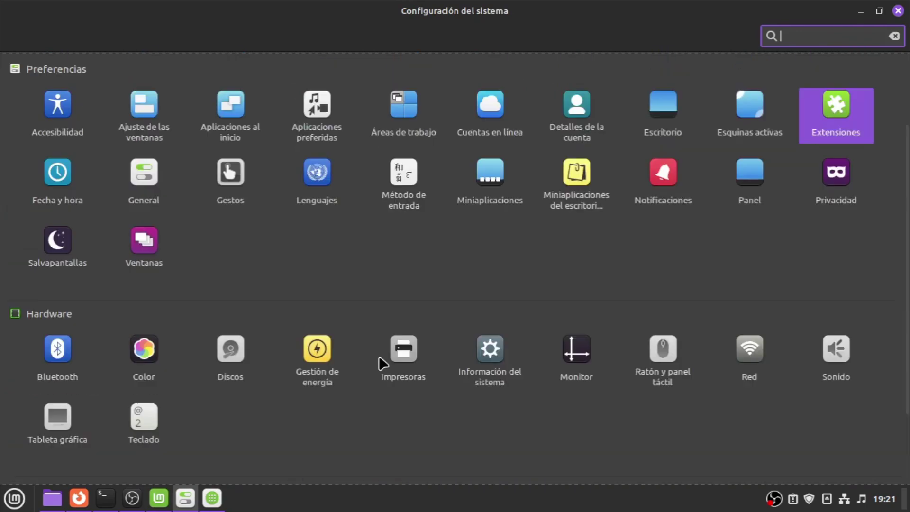
{"action": "scroll", "coordinate": [381, 362], "scroll_direction": "up", "scroll_amount": 3}
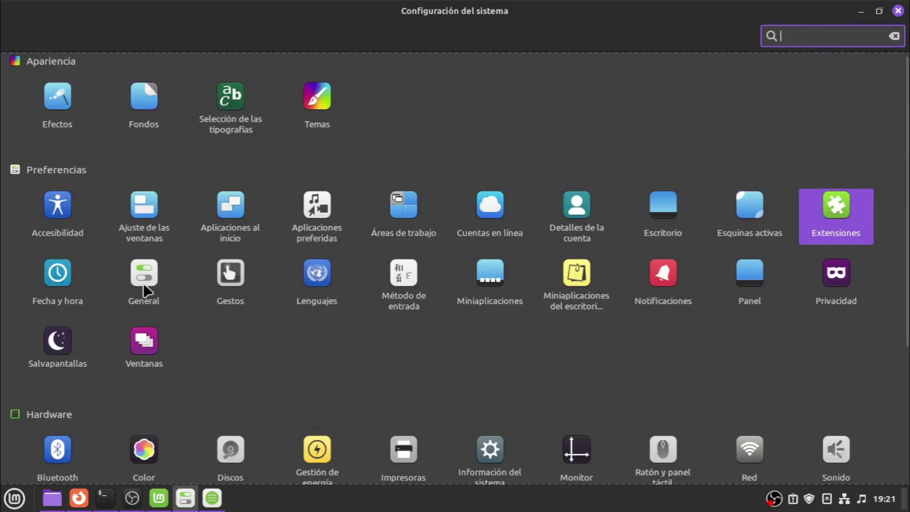
{"action": "scroll", "coordinate": [155, 283], "scroll_direction": "up", "scroll_amount": 1}
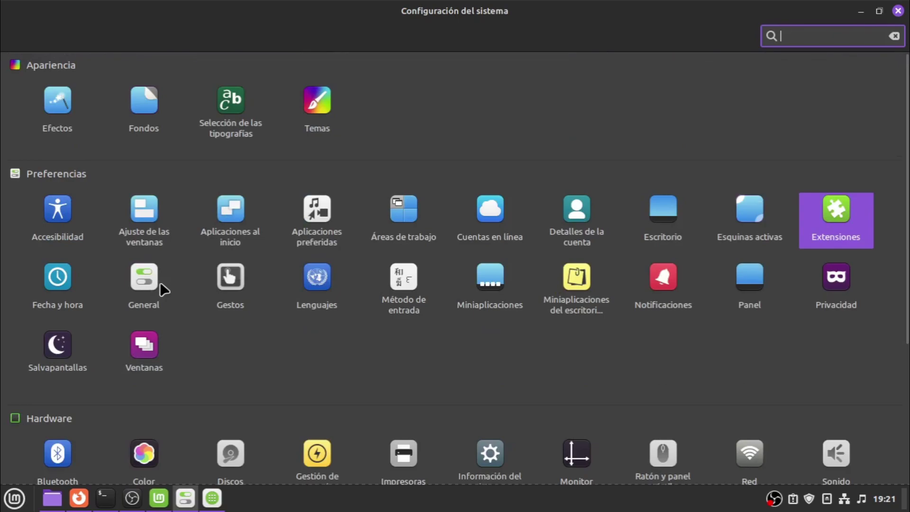
View the General and Gestos settings pages, returning to the settings overview after each
{"action": "left_click", "coordinate": [129, 281]}
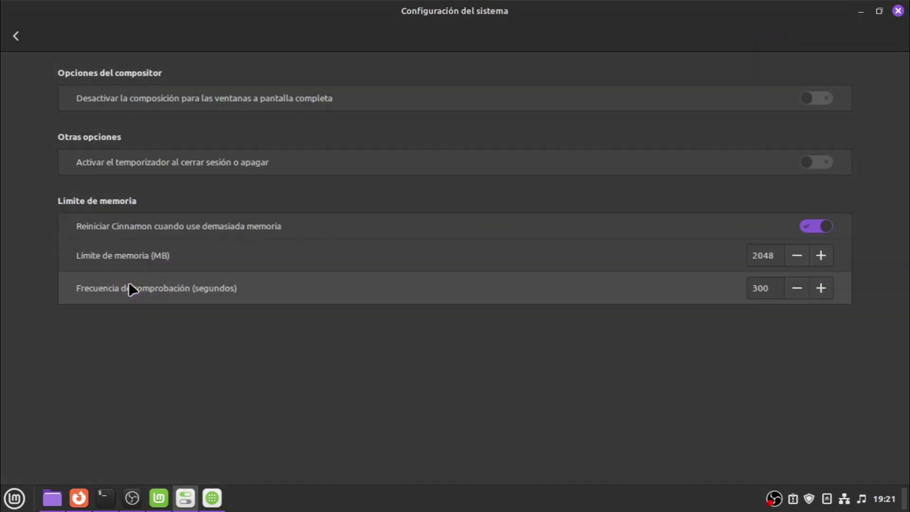
{"action": "left_click", "coordinate": [18, 38]}
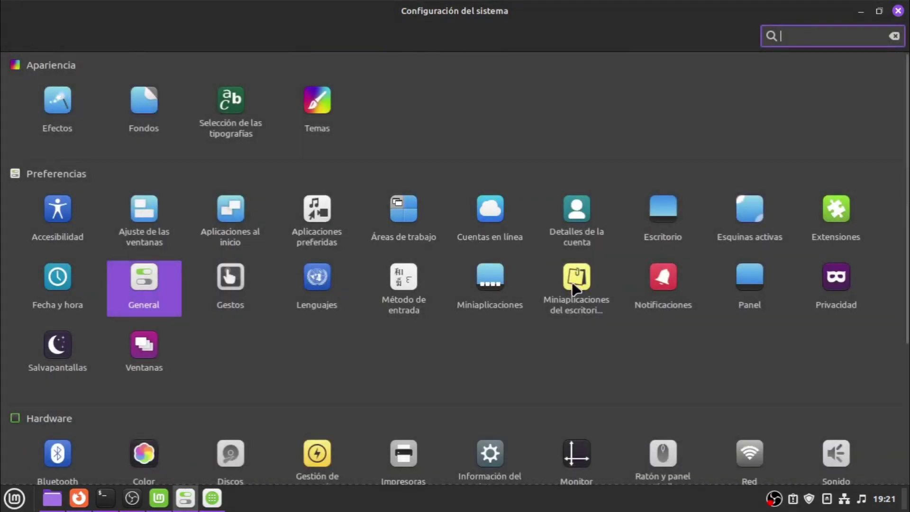
{"action": "left_click", "coordinate": [226, 279]}
{"action": "left_click", "coordinate": [18, 40]}
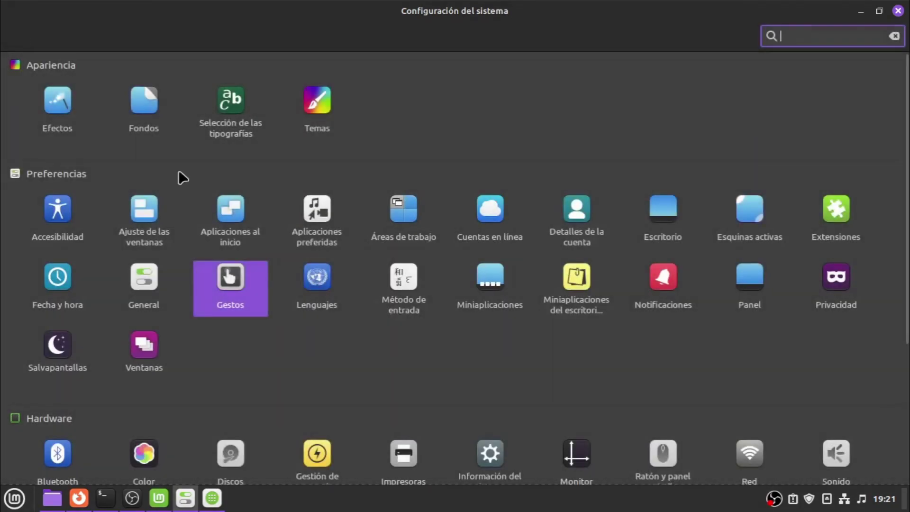
Open Orígenes del software from the Administración category and authenticate with the account password
{"action": "scroll", "coordinate": [454, 337], "scroll_direction": "down", "scroll_amount": 3}
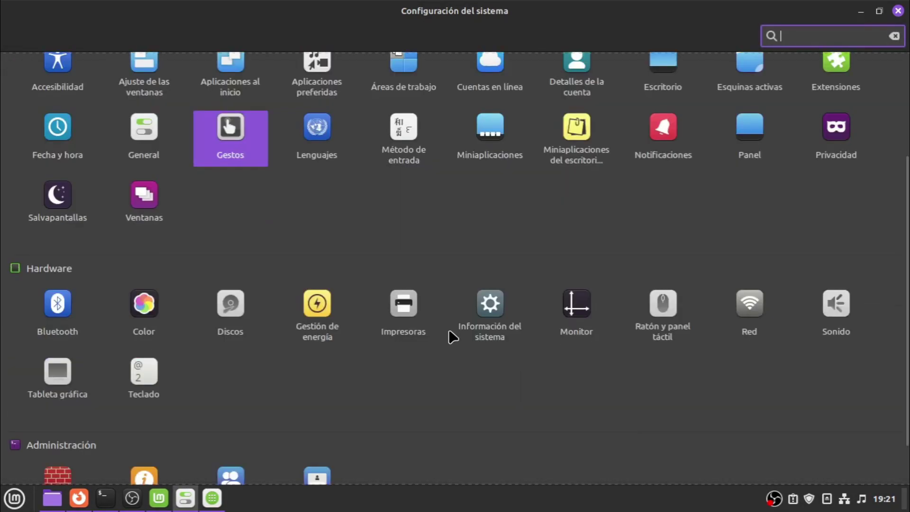
{"action": "scroll", "coordinate": [453, 333], "scroll_direction": "down", "scroll_amount": 1}
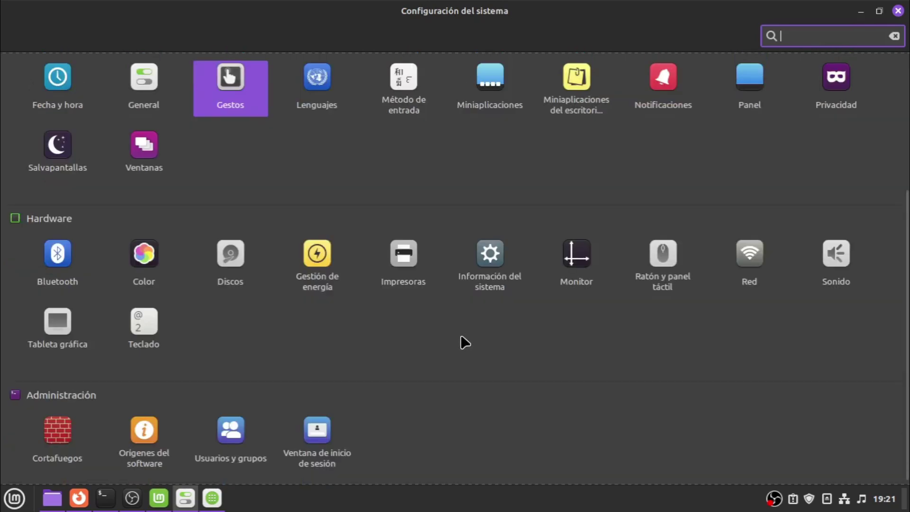
{"action": "scroll", "coordinate": [463, 345], "scroll_direction": "down", "scroll_amount": 1}
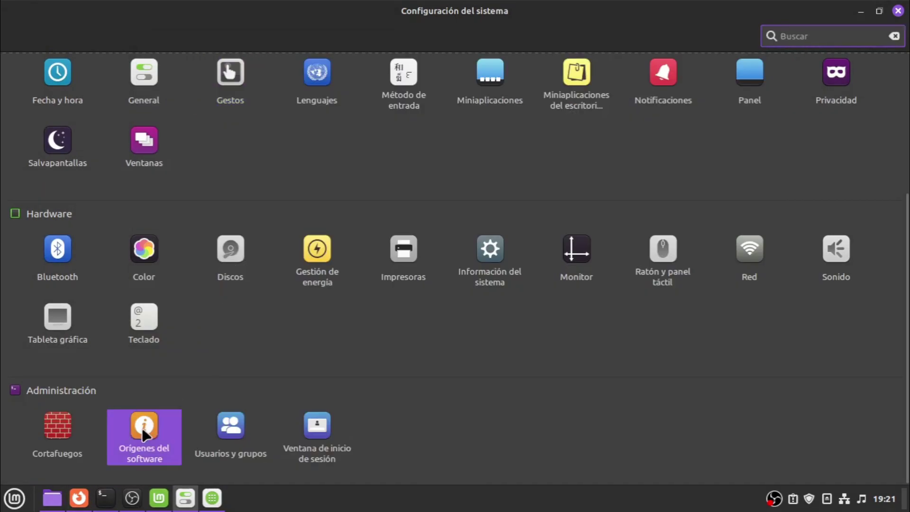
{"action": "left_click", "coordinate": [144, 429]}
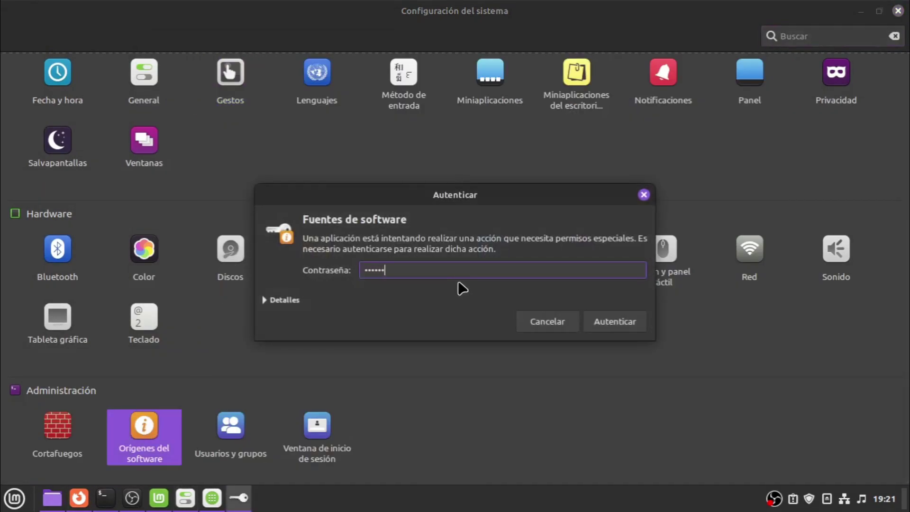
{"action": "key", "text": "Return"}
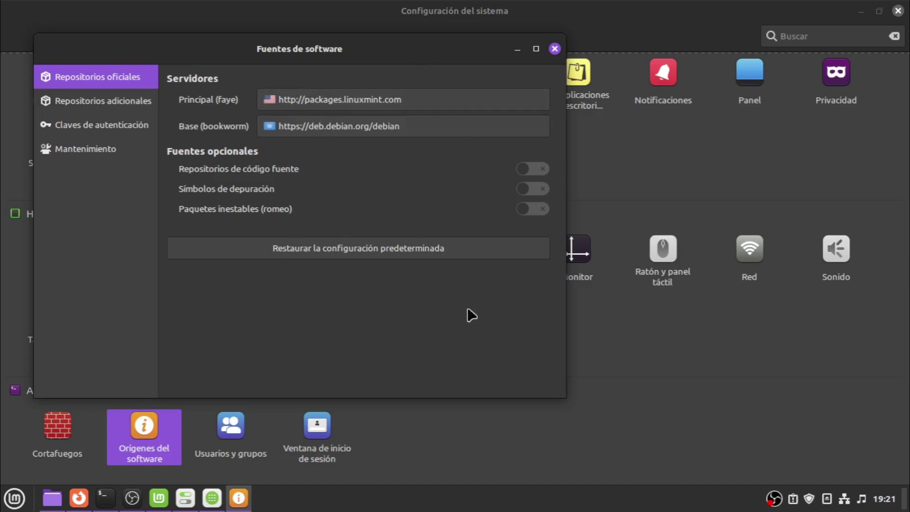
Review the official and additional repositories, authentication keys and maintenance sections of Fuentes de software, and close that window
{"action": "left_click", "coordinate": [122, 99]}
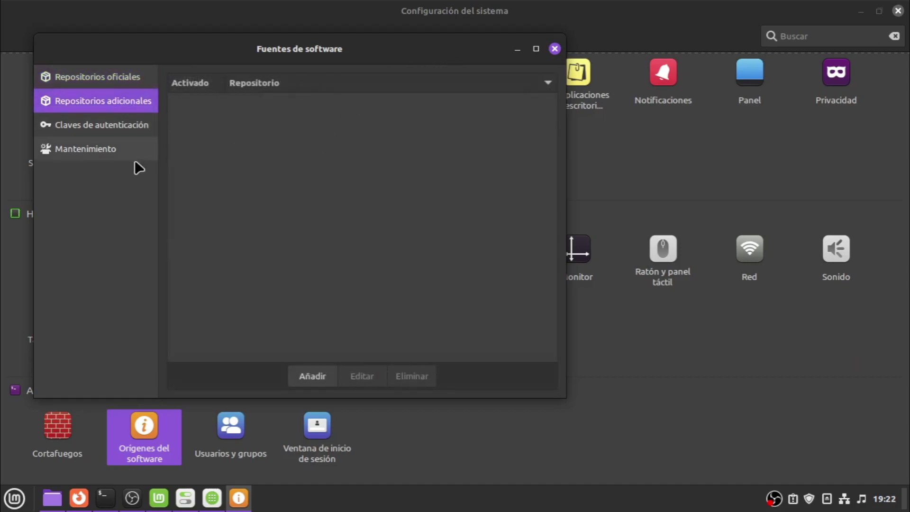
{"action": "left_click", "coordinate": [104, 127]}
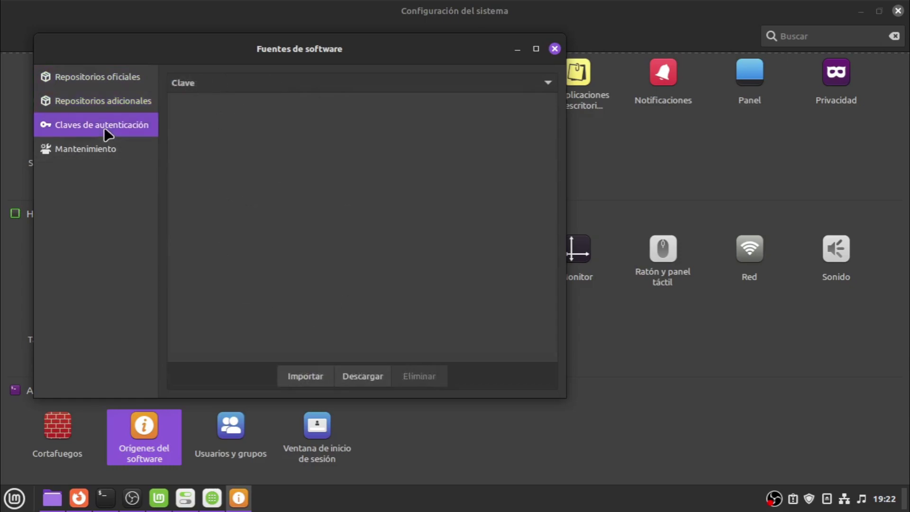
{"action": "left_click", "coordinate": [97, 149]}
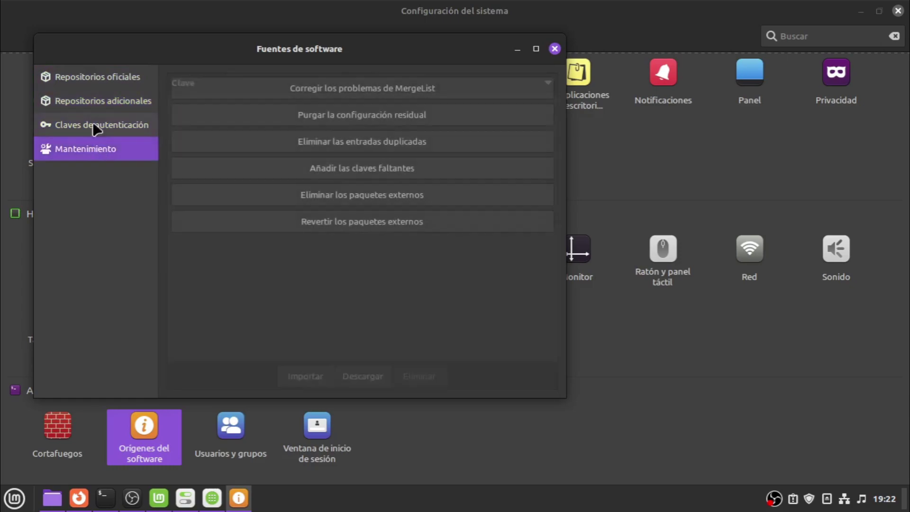
{"action": "left_click", "coordinate": [97, 82]}
{"action": "left_click", "coordinate": [94, 146]}
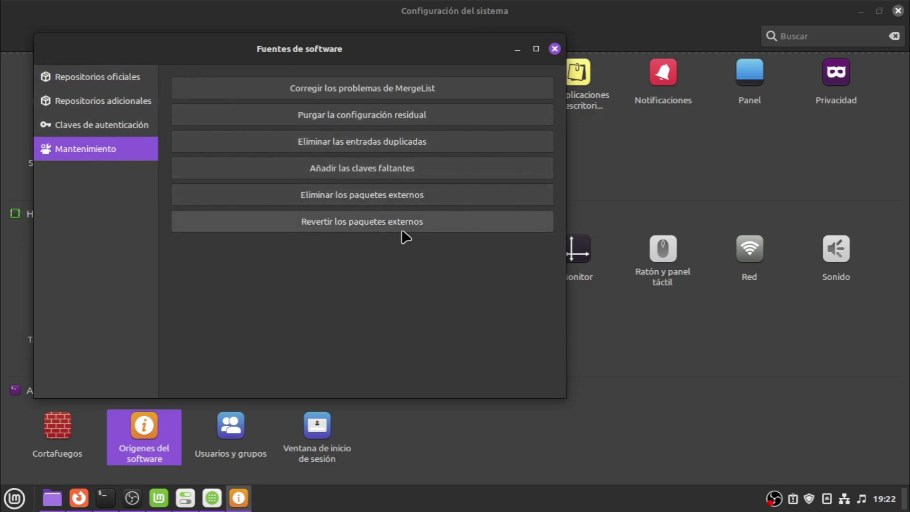
{"action": "left_click", "coordinate": [110, 82]}
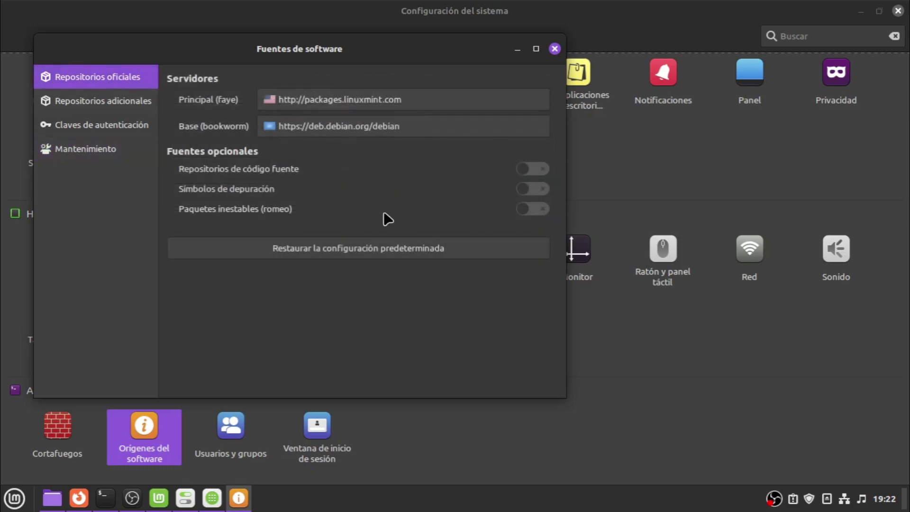
{"action": "left_click", "coordinate": [151, 97]}
{"action": "left_click", "coordinate": [113, 121]}
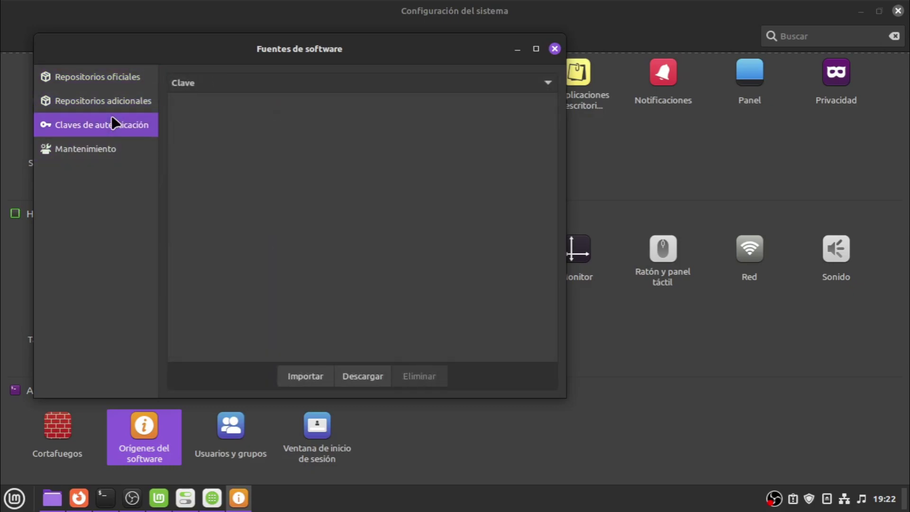
{"action": "left_click", "coordinate": [106, 148]}
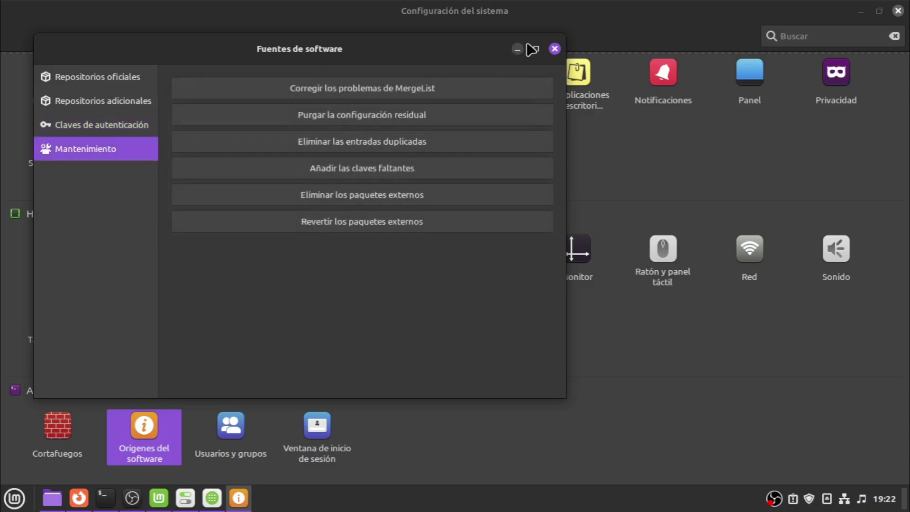
{"action": "left_click", "coordinate": [553, 49]}
Close the system settings and the software manager to leave the desktop clear
{"action": "scroll", "coordinate": [382, 335], "scroll_direction": "up", "scroll_amount": 5}
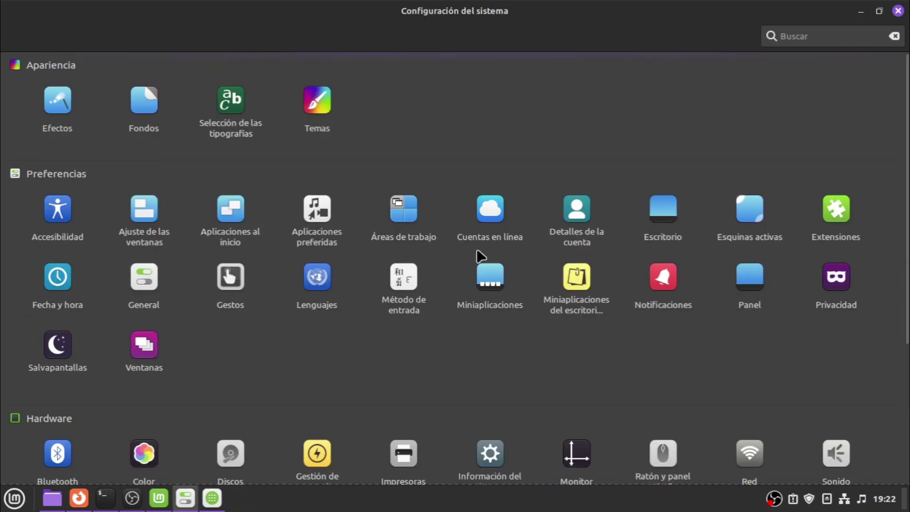
{"action": "left_click", "coordinate": [897, 10]}
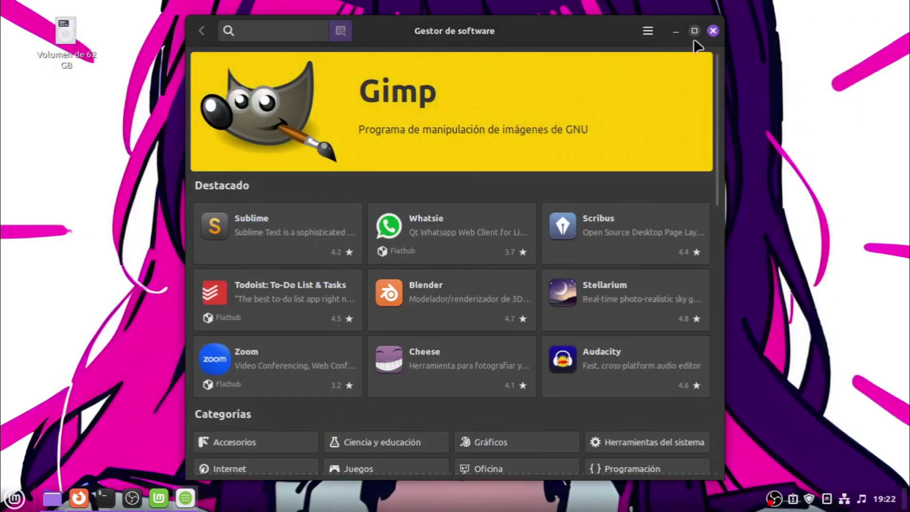
{"action": "left_click", "coordinate": [713, 31]}
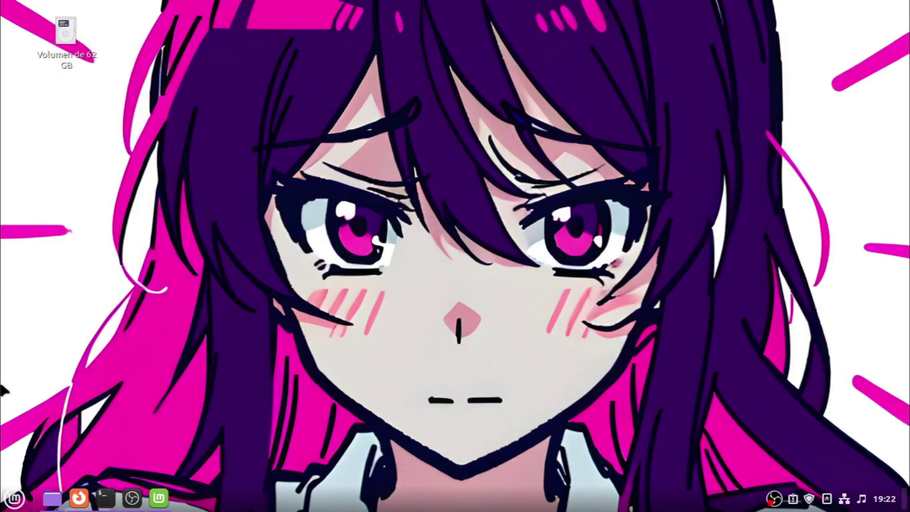
Open the Video Blender test folder inside Vídeos in the file manager
{"action": "left_click", "coordinate": [14, 499]}
{"action": "mouse_move", "coordinate": [166, 379]}
{"action": "mouse_move", "coordinate": [105, 294]}
{"action": "left_click", "coordinate": [34, 315]}
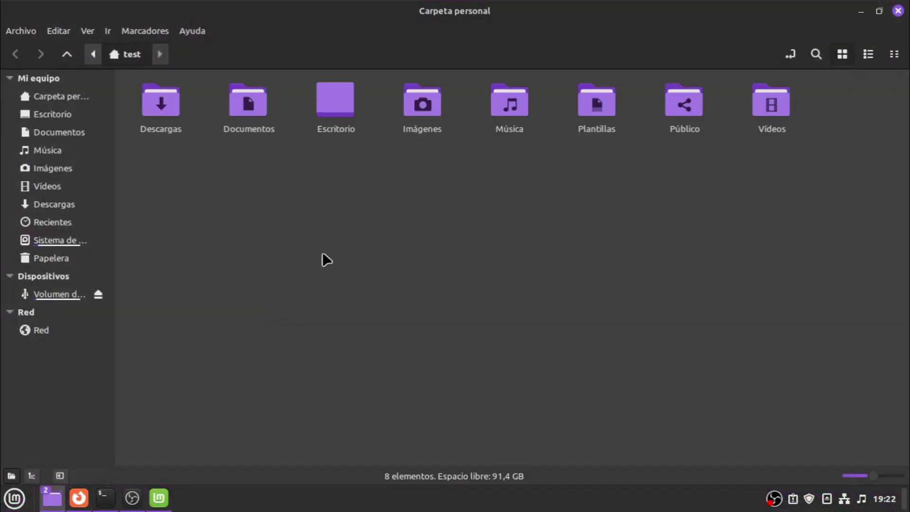
{"action": "double_click", "coordinate": [769, 113]}
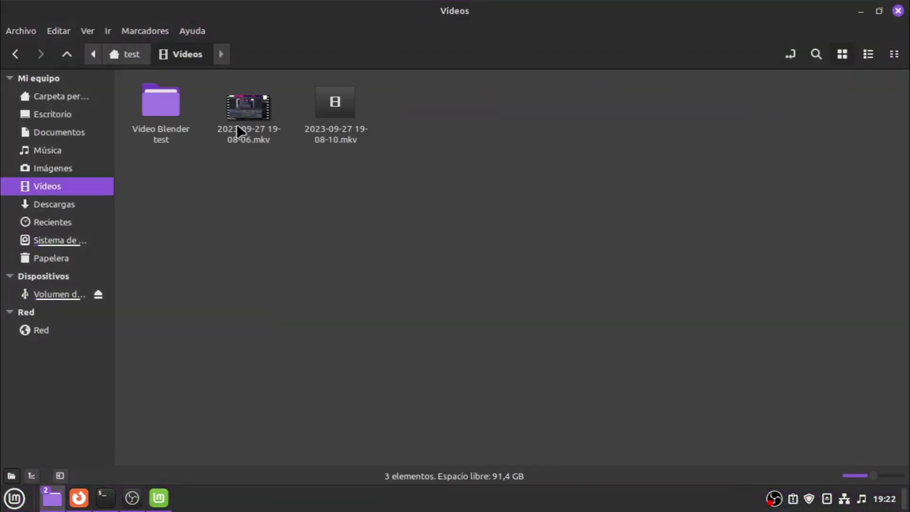
{"action": "double_click", "coordinate": [183, 106]}
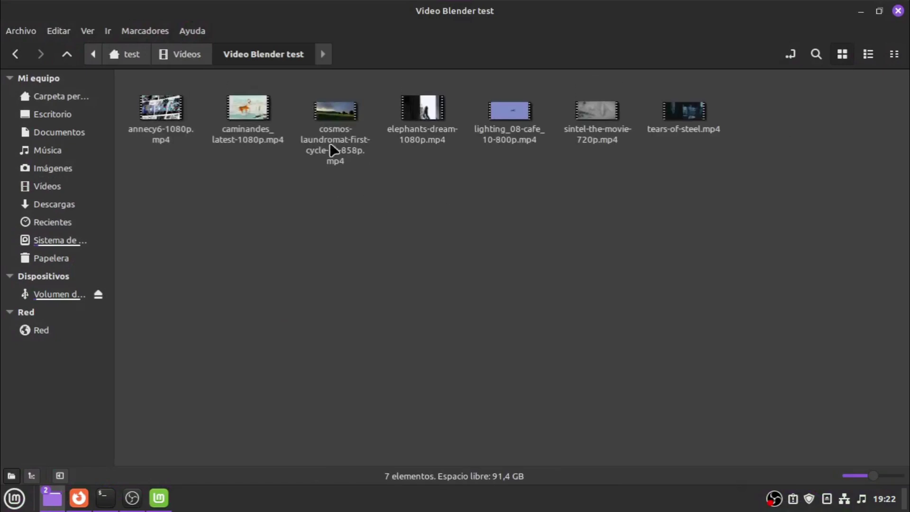
Play caminandes_latest-1080p.mp4 in a maximized player, skipping ahead to about 00:30 and 01:11, and lower the volume to 94%
{"action": "left_click", "coordinate": [268, 113]}
{"action": "double_click", "coordinate": [268, 114]}
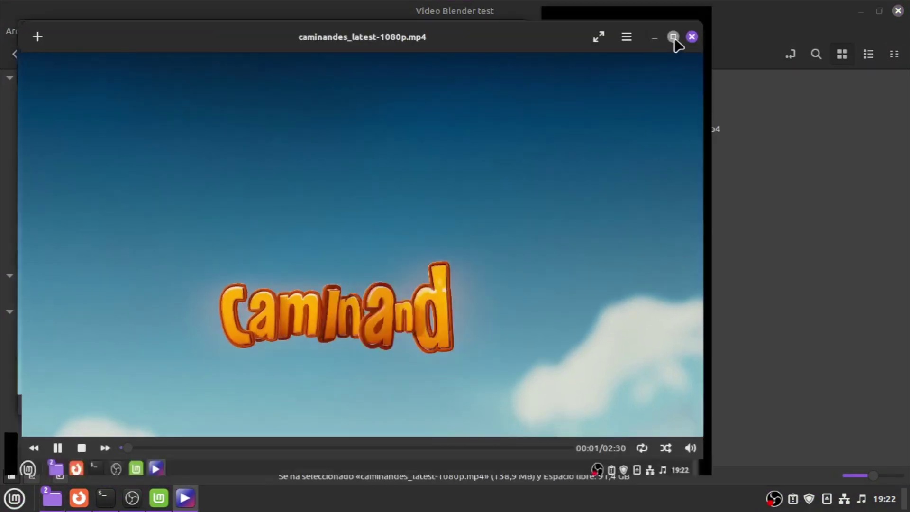
{"action": "left_click", "coordinate": [673, 36]}
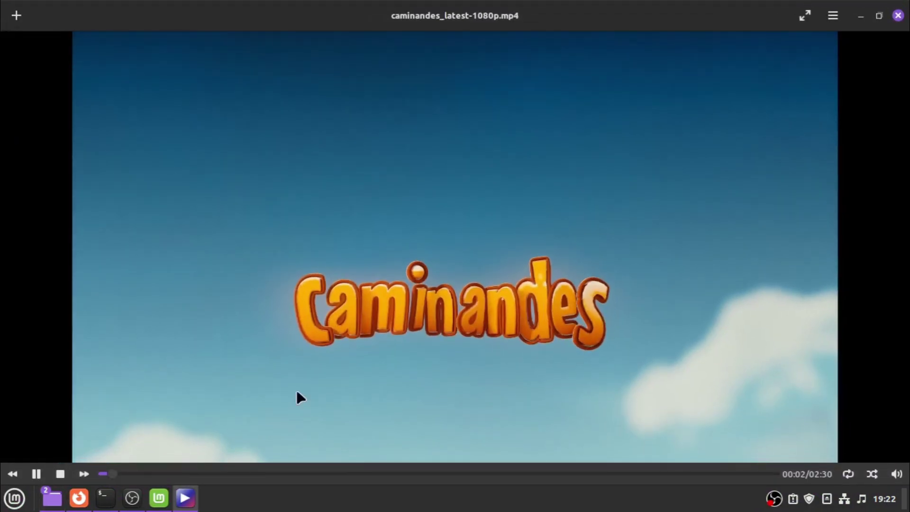
{"action": "left_click", "coordinate": [171, 473]}
{"action": "left_click", "coordinate": [237, 473]}
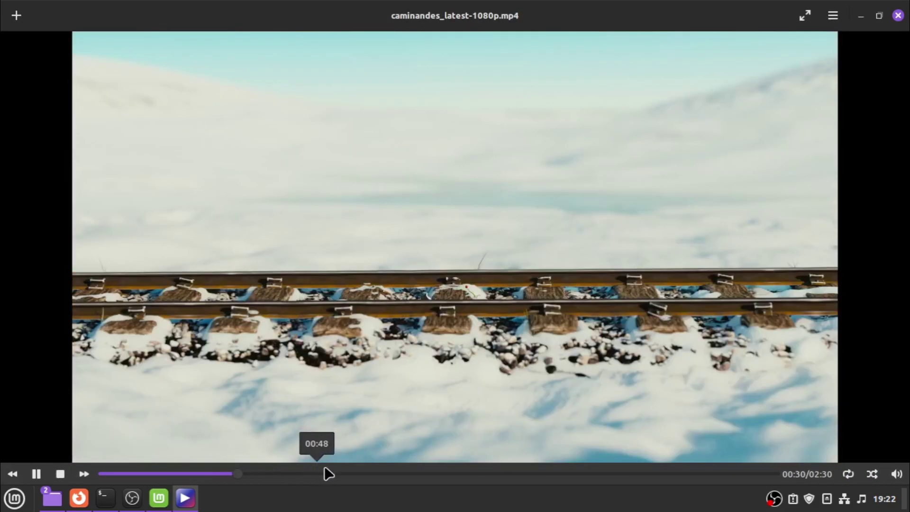
{"action": "left_click_drag", "start_coordinate": [328, 473], "coordinate": [423, 473]}
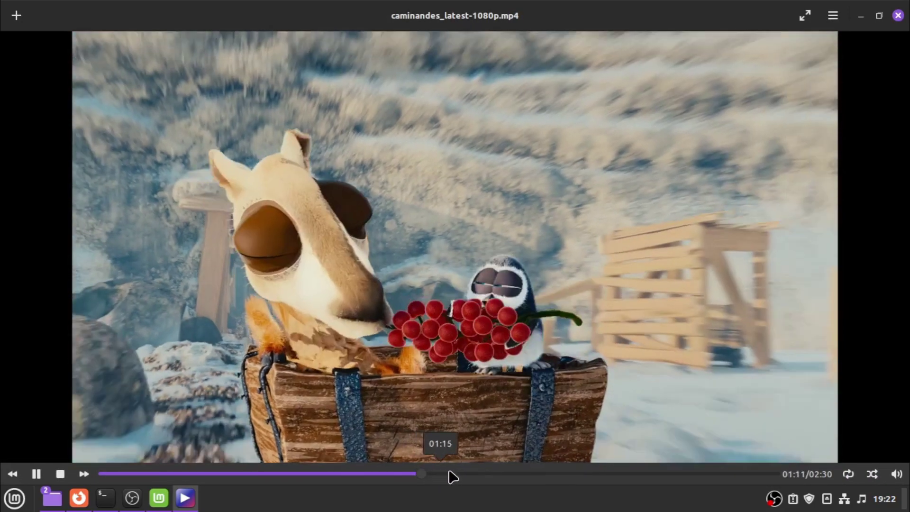
{"action": "scroll", "coordinate": [452, 353], "scroll_direction": "down", "scroll_amount": 4}
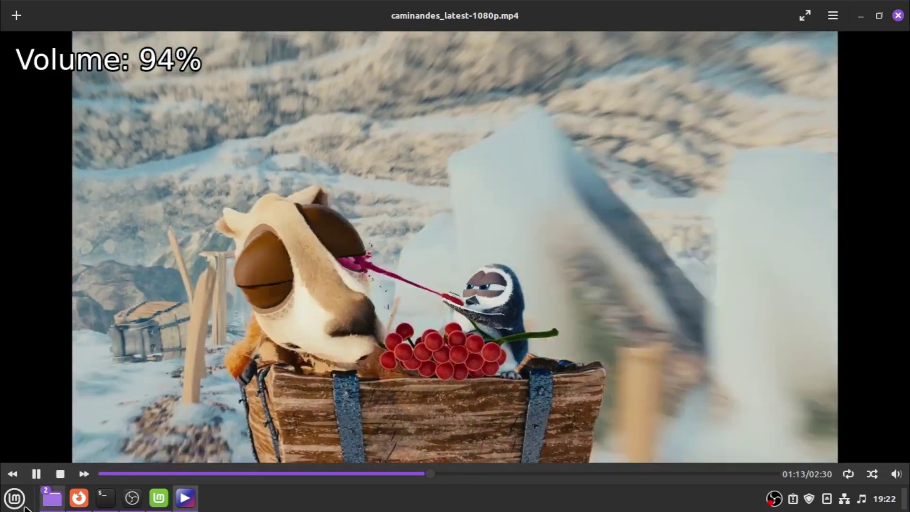
Skip the caminandes video ahead to about 01:44 and close the player
{"action": "left_click", "coordinate": [15, 498]}
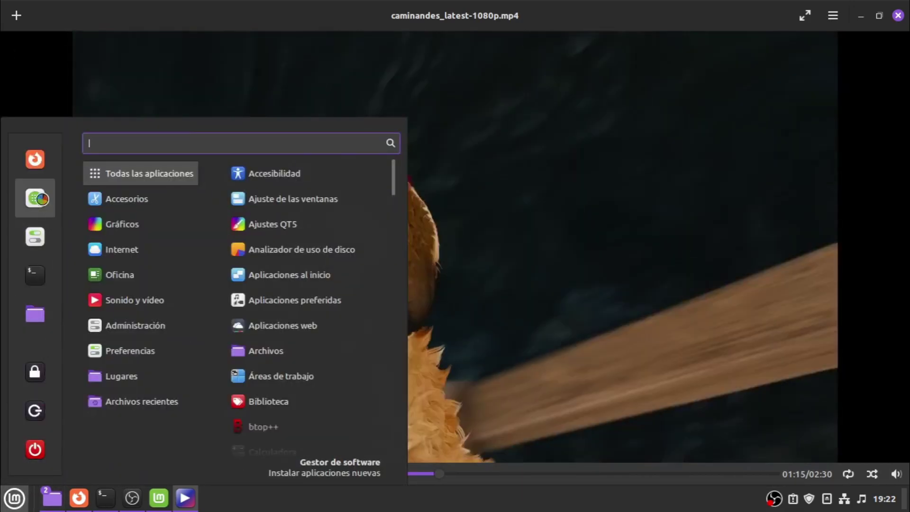
{"action": "left_click", "coordinate": [489, 207]}
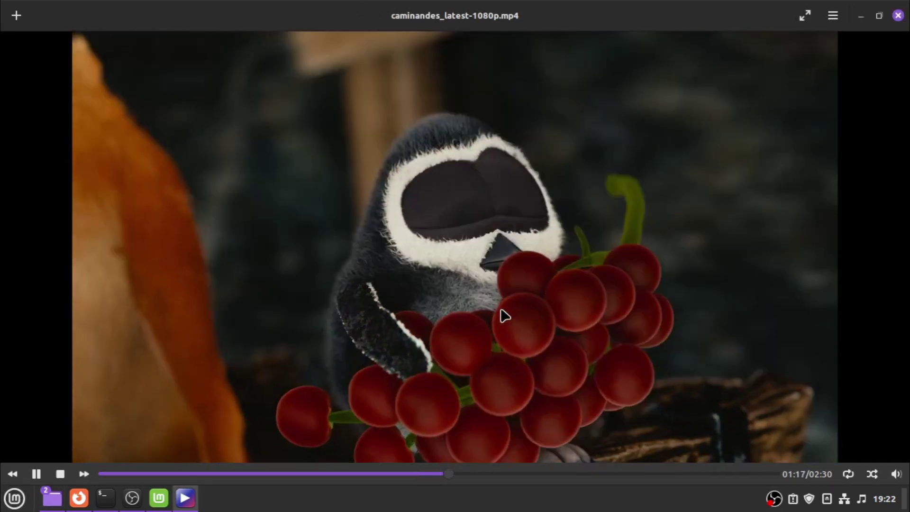
{"action": "scroll", "coordinate": [512, 328], "scroll_direction": "down", "scroll_amount": 1}
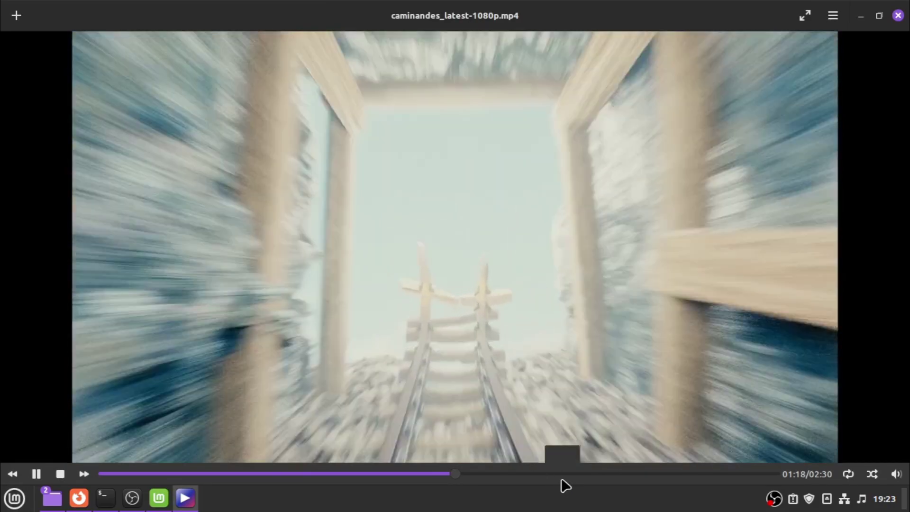
{"action": "left_click", "coordinate": [565, 474]}
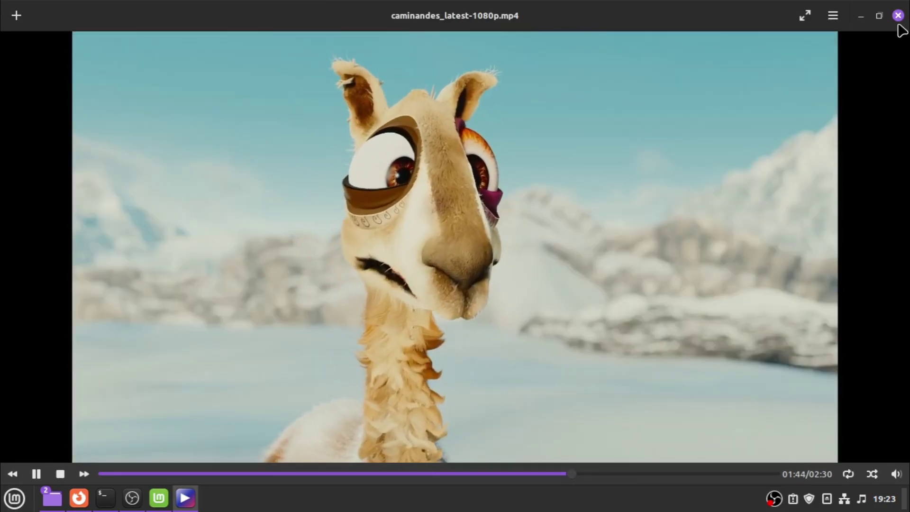
{"action": "left_click", "coordinate": [898, 16]}
Briefly play cosmos-laundromat-first-cycle-2k-858p.mp4, replay caminandes_latest-1080p.mp4 skipping to about 01:28, and close the player
{"action": "double_click", "coordinate": [334, 116]}
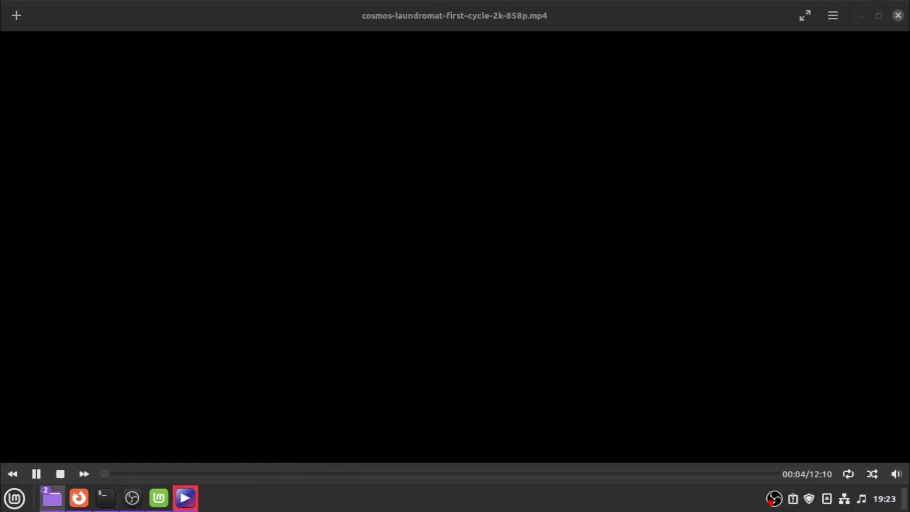
{"action": "left_click", "coordinate": [898, 15]}
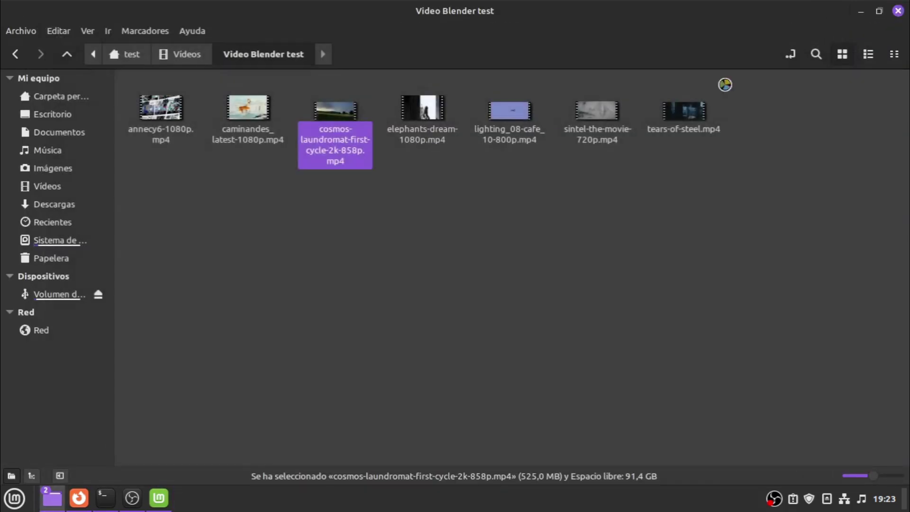
{"action": "double_click", "coordinate": [247, 110]}
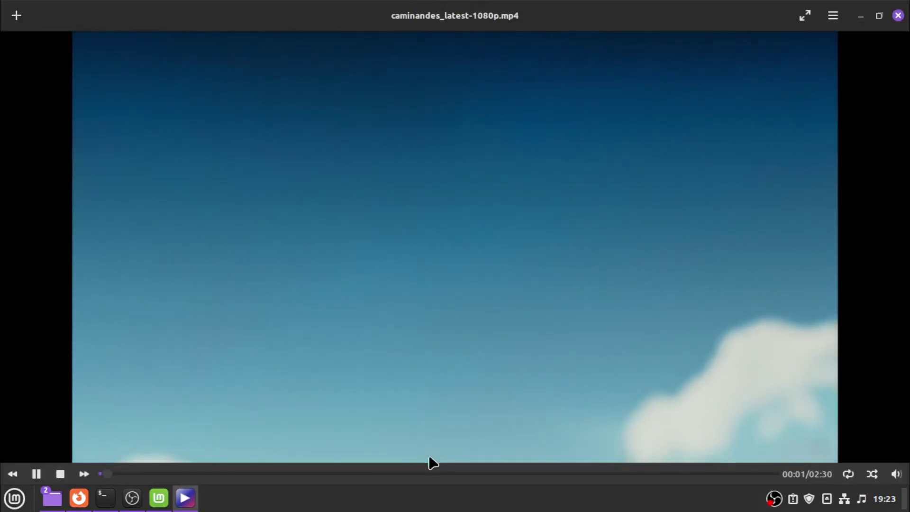
{"action": "left_click", "coordinate": [412, 473]}
{"action": "left_click", "coordinate": [493, 473]}
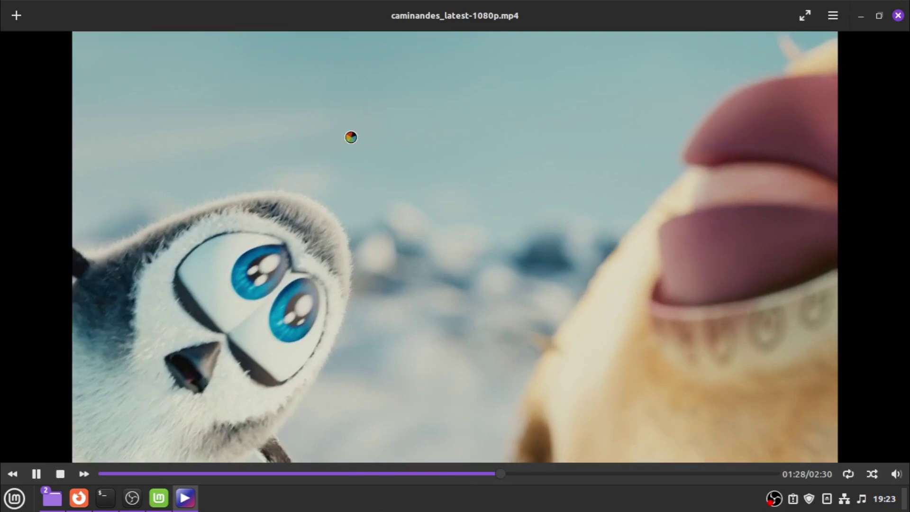
{"action": "key", "text": "ctrl+q"}
Examine the applications offered for opening caminandes_latest-1080p.mp4, cancel the choice, and minimize the software manager window
{"action": "right_click", "coordinate": [258, 110]}
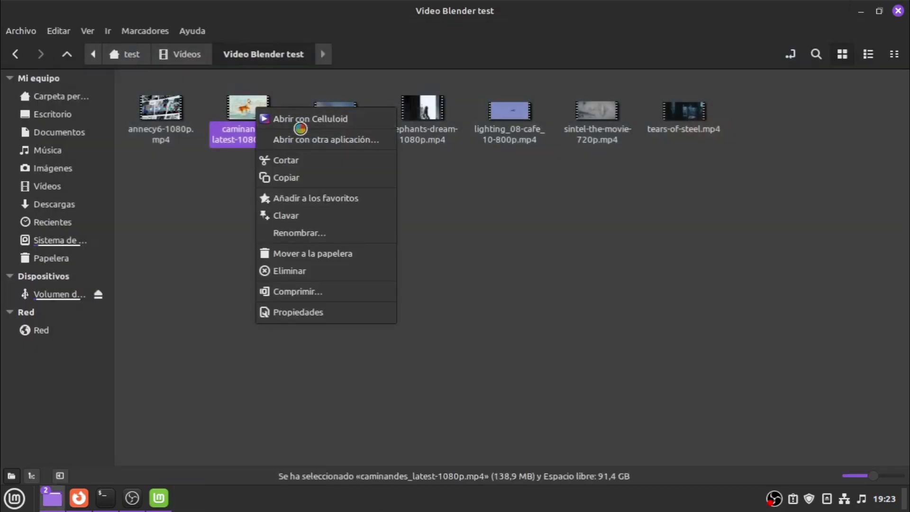
{"action": "left_click", "coordinate": [308, 141]}
{"action": "scroll", "coordinate": [340, 232], "scroll_direction": "down", "scroll_amount": 10}
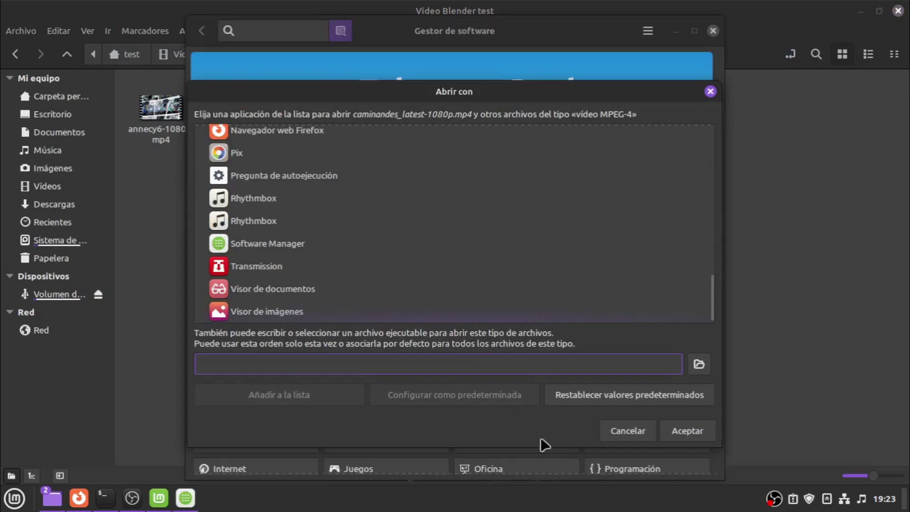
{"action": "left_click", "coordinate": [628, 430]}
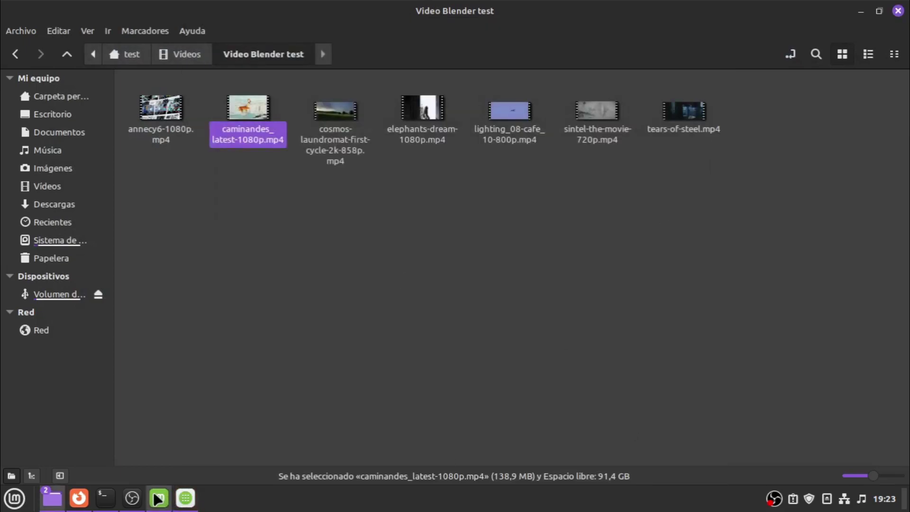
{"action": "left_click", "coordinate": [159, 498]}
{"action": "left_click", "coordinate": [676, 31]}
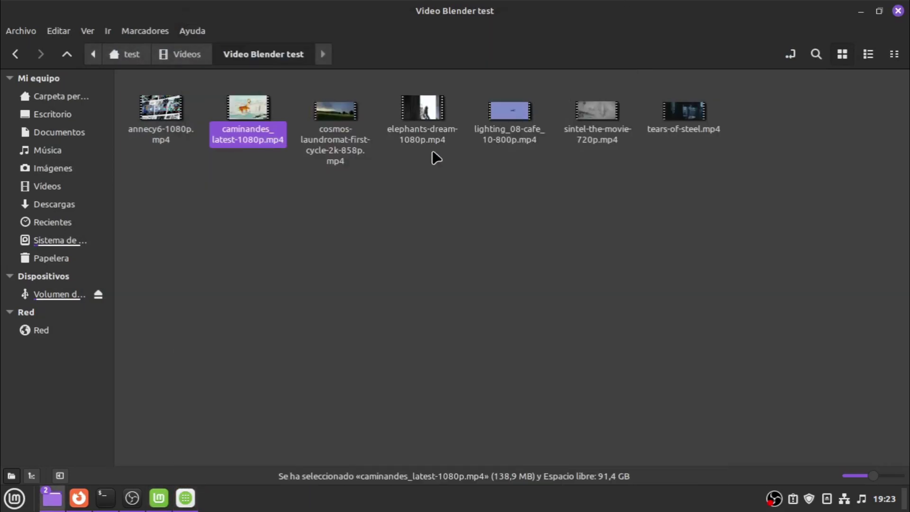
Play cosmos-laundromat-first-cycle-2k-858p.mp4, skipping through to about 02:27, 06:03, 08:36 and 09:42, and close the player
{"action": "double_click", "coordinate": [346, 112]}
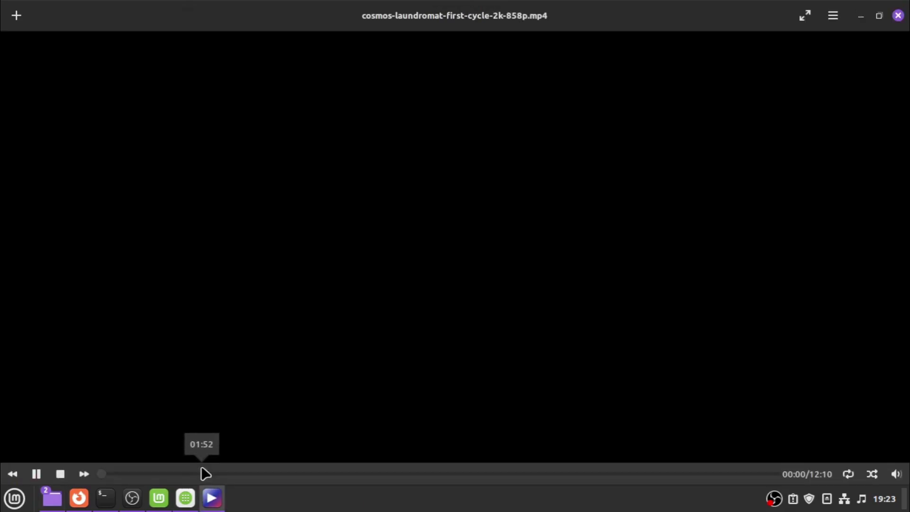
{"action": "left_click", "coordinate": [242, 474]}
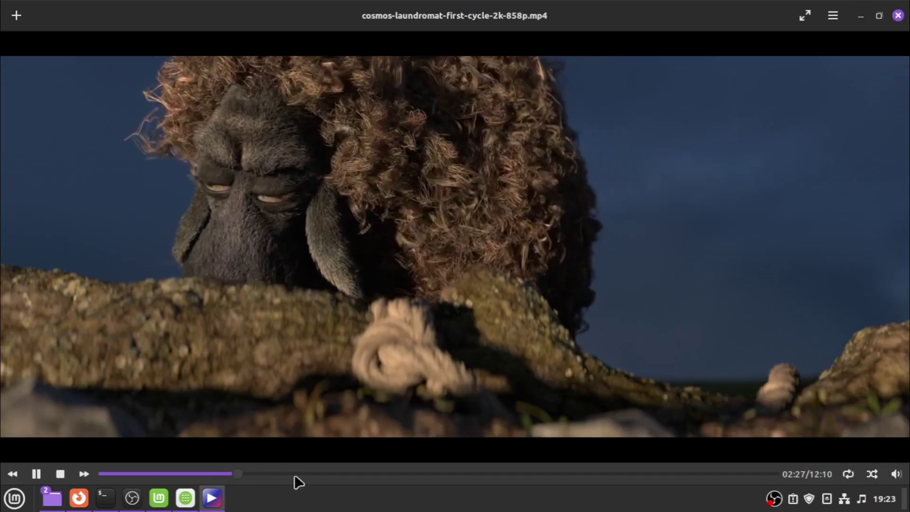
{"action": "left_click", "coordinate": [345, 474]}
{"action": "left_click", "coordinate": [438, 474]}
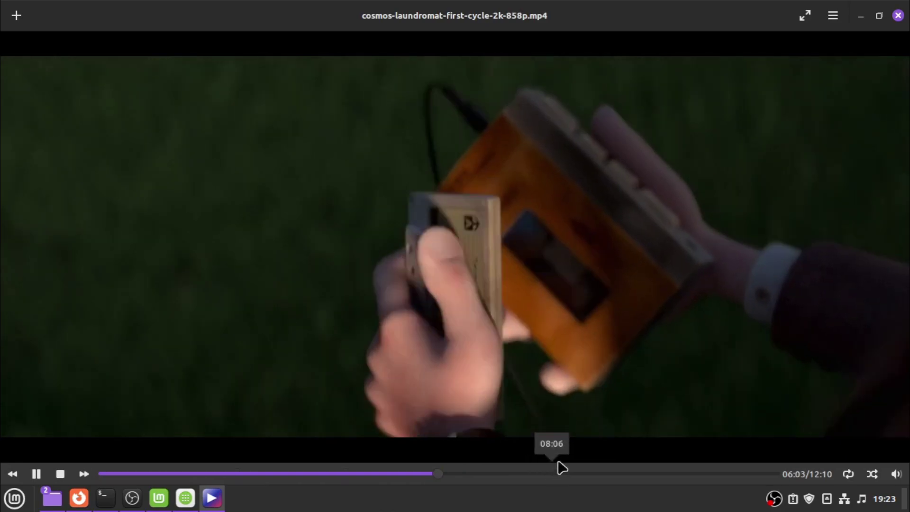
{"action": "left_click", "coordinate": [577, 474]}
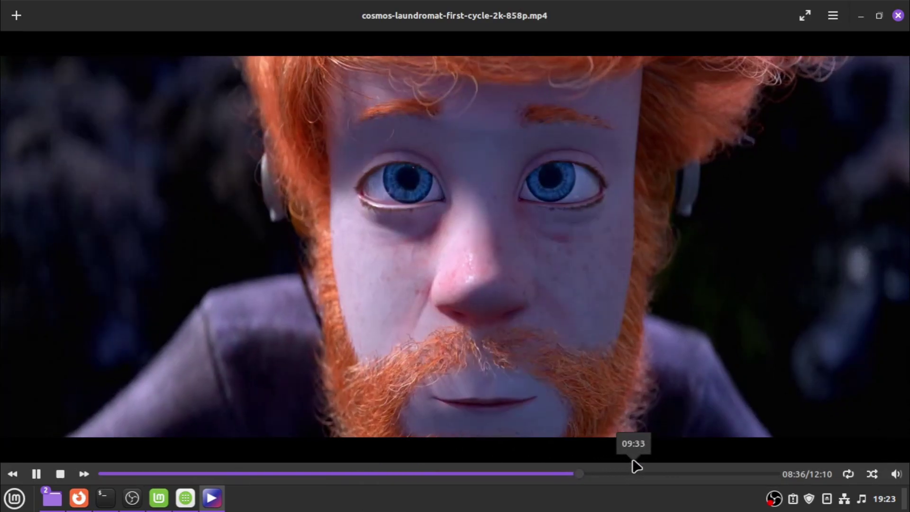
{"action": "left_click", "coordinate": [636, 474]}
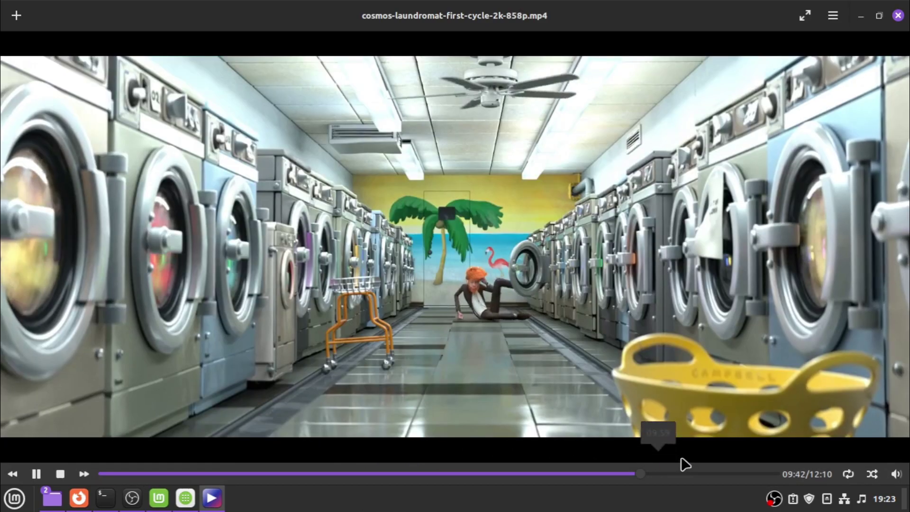
{"action": "left_click", "coordinate": [898, 16]}
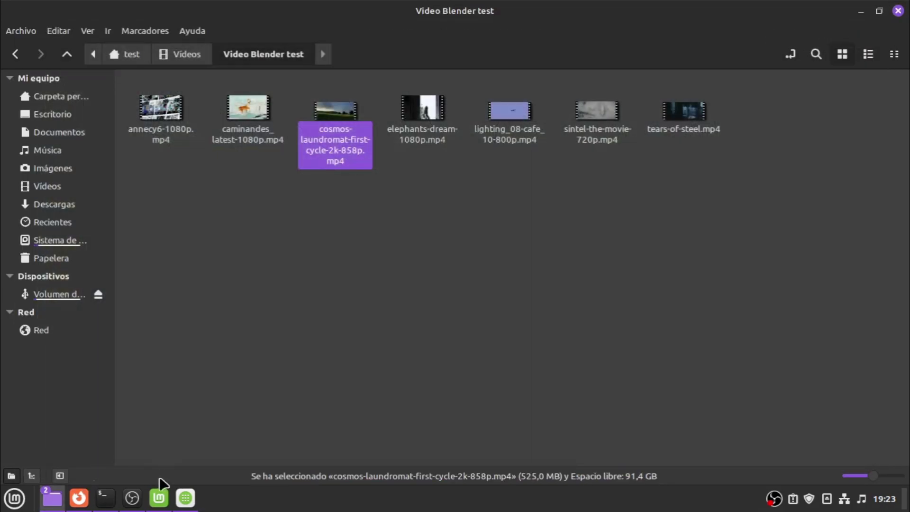
Bring the software manager window back up to view its featured applications and categories
{"action": "left_click", "coordinate": [185, 497]}
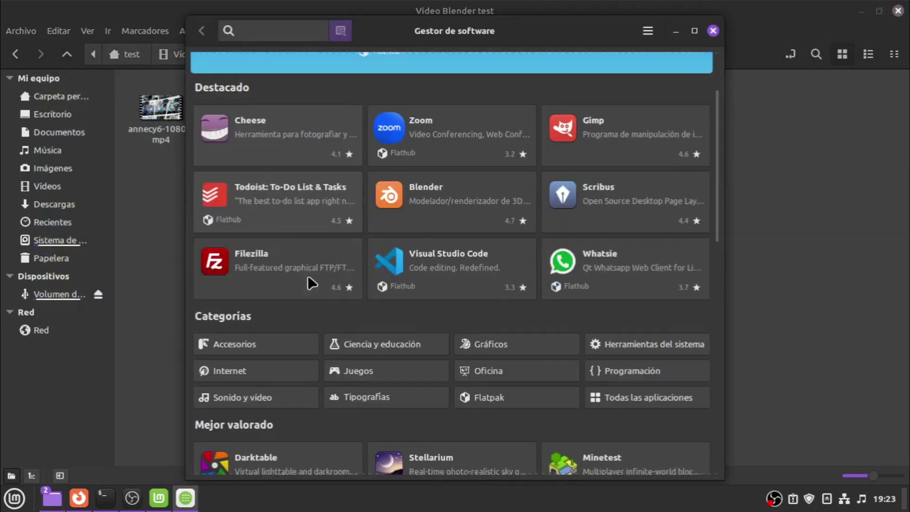